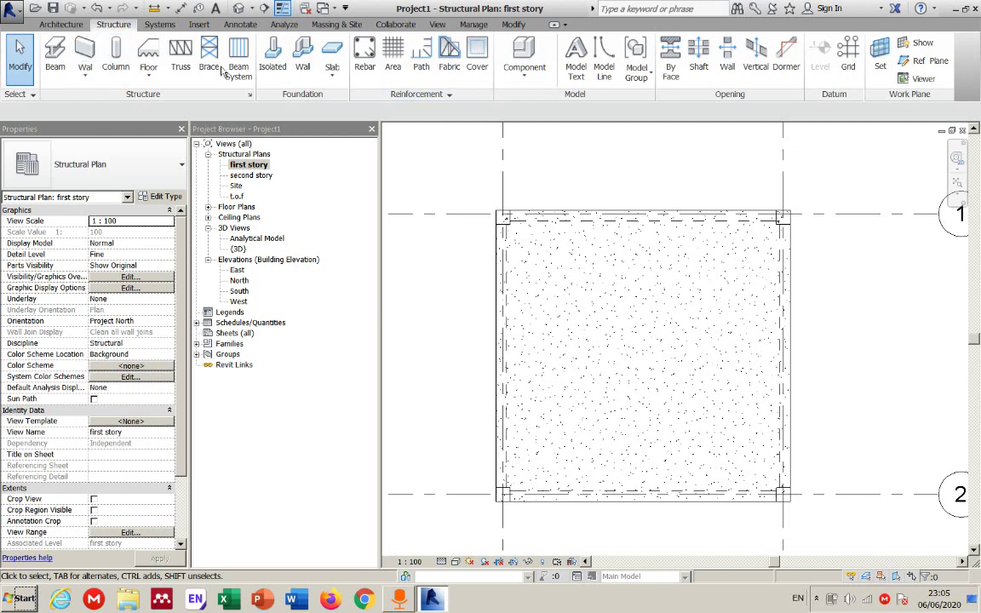
Launch the Stair tool from the Architecture tab's Circulation panel on the first story plan
left_click(63, 25)
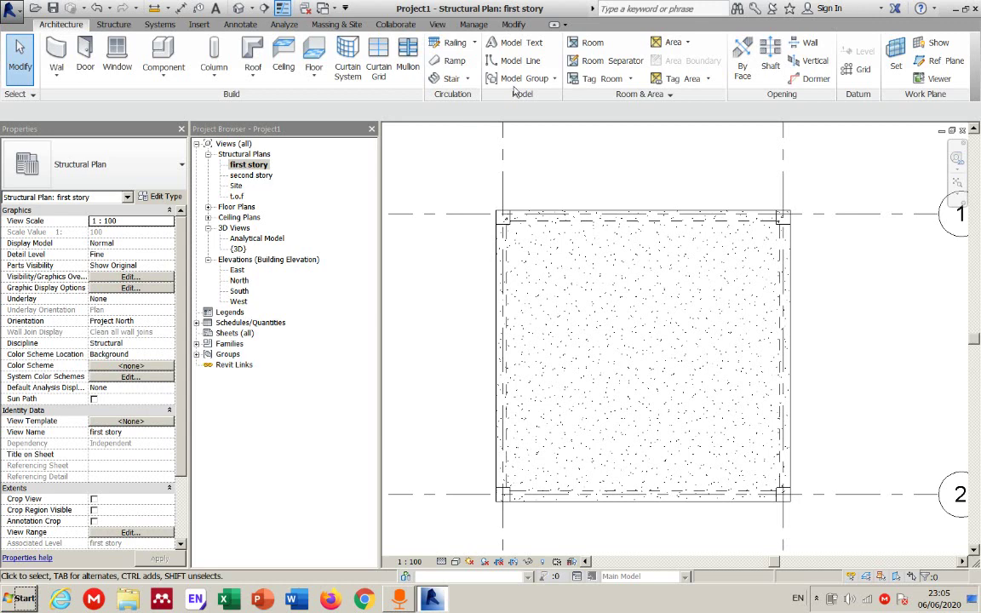
left_click(436, 79)
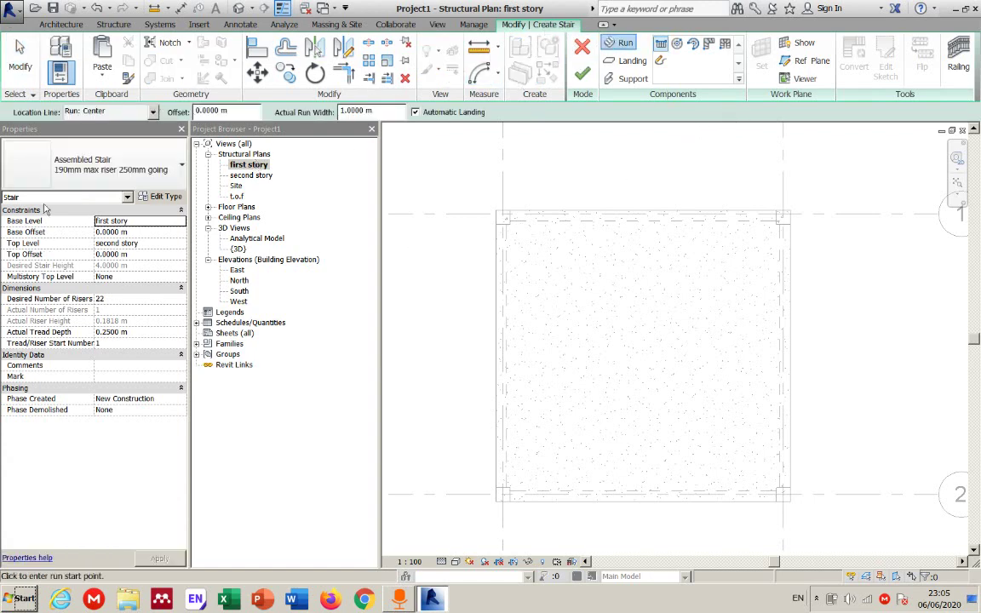
Switch the stair type to Cast-In-Place Stair: Monolithic Stair and open its type properties
left_click(160, 174)
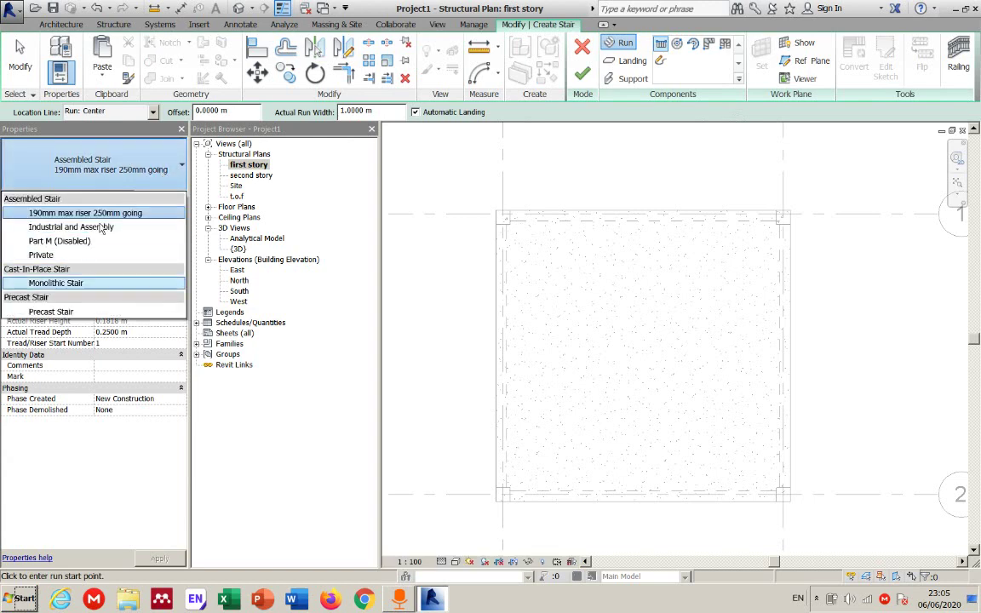
left_click(56, 286)
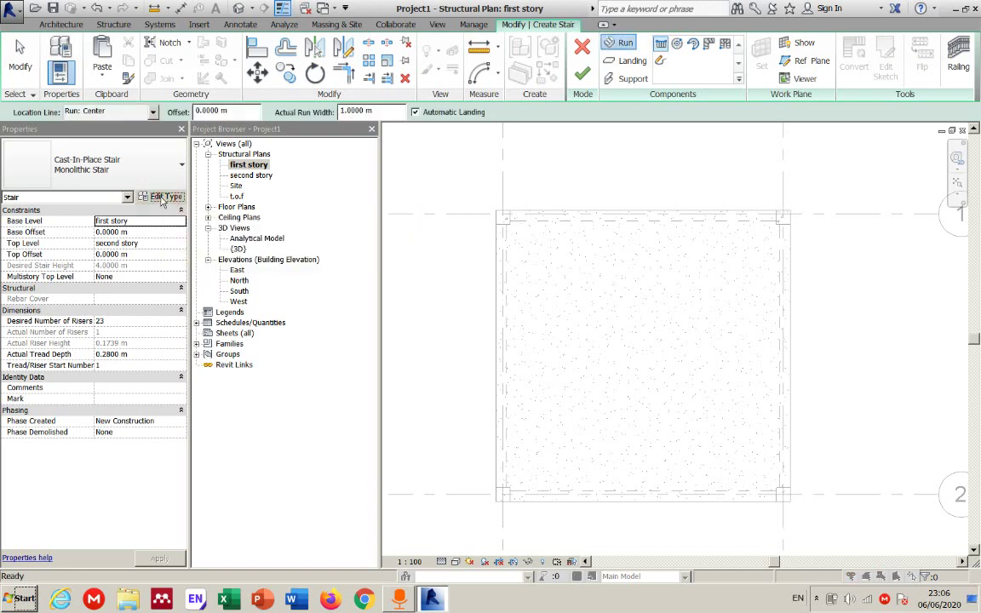
left_click(164, 197)
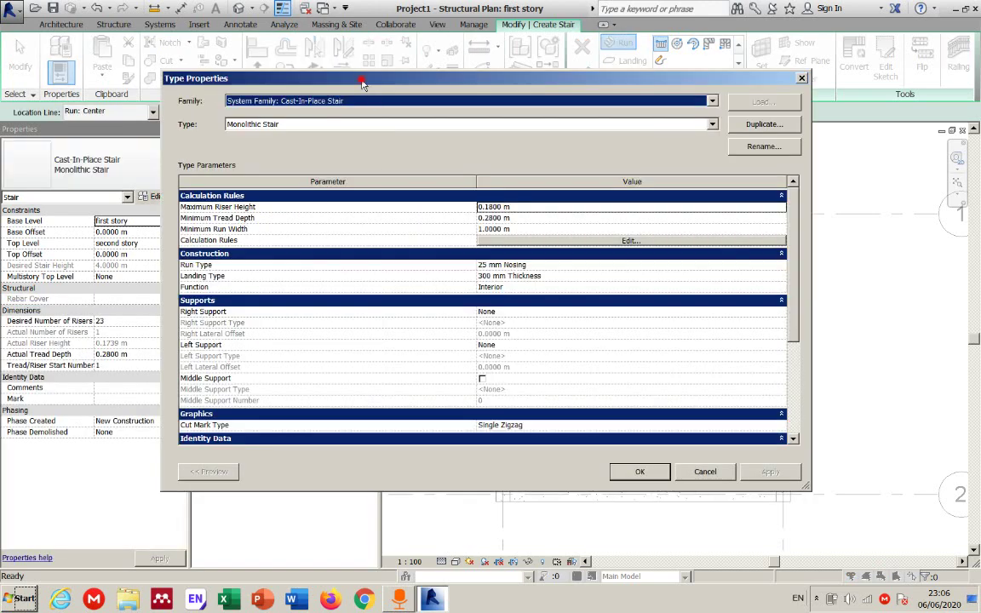
left_click_drag(362, 82, 441, 73)
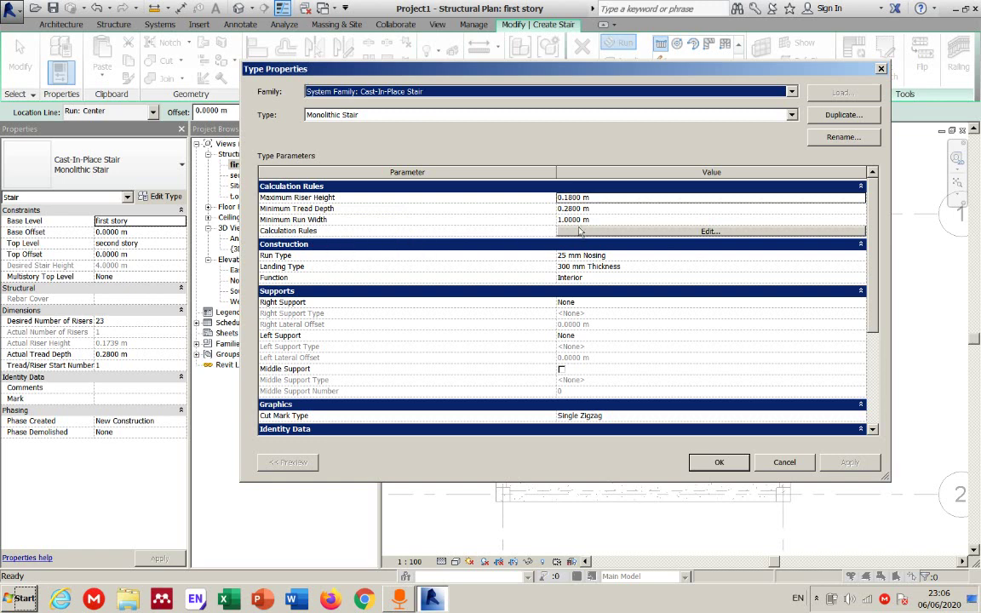
left_click(606, 220)
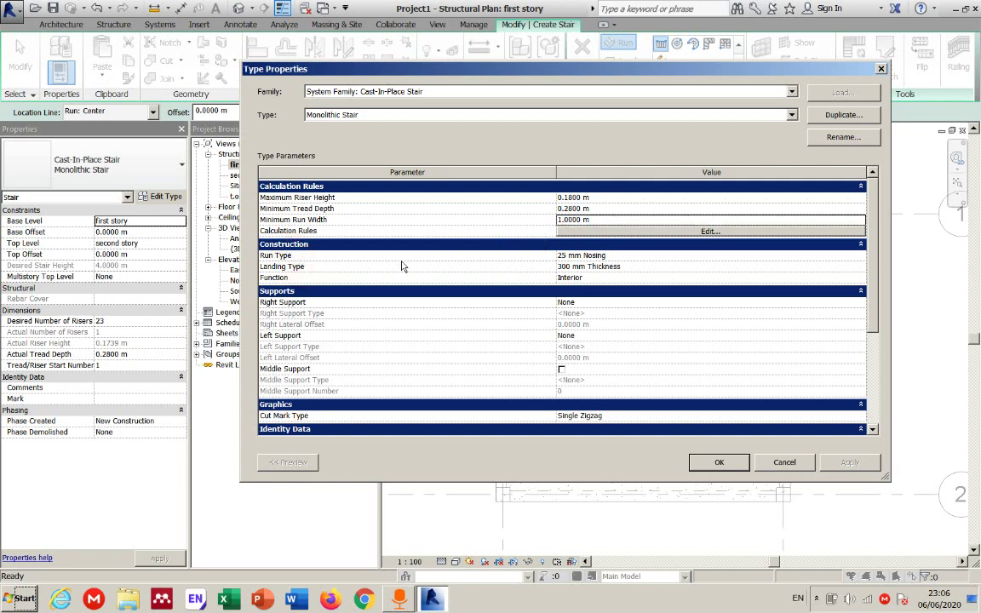
left_click(620, 255)
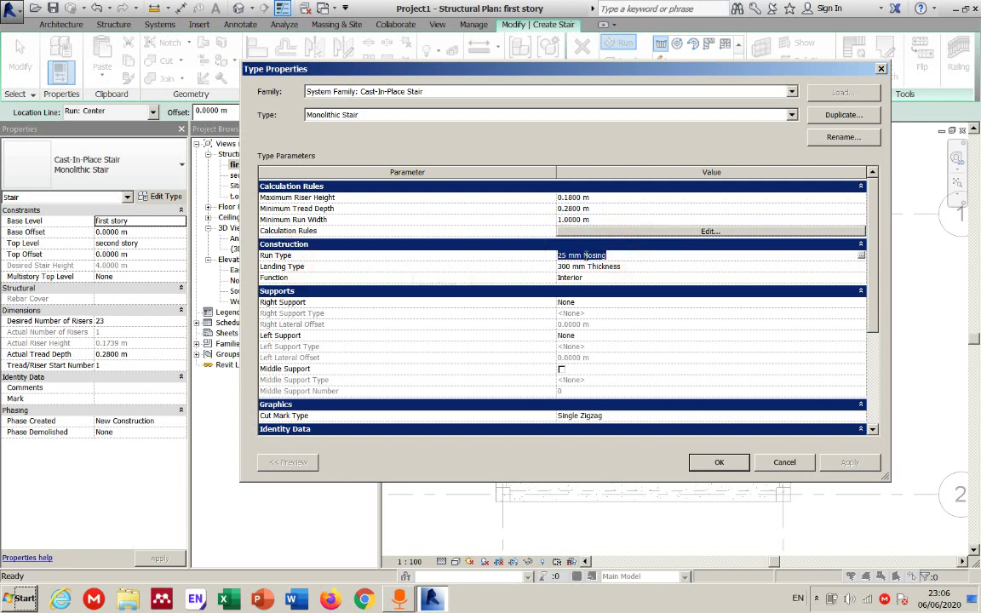
key("ctrl+shift+1")
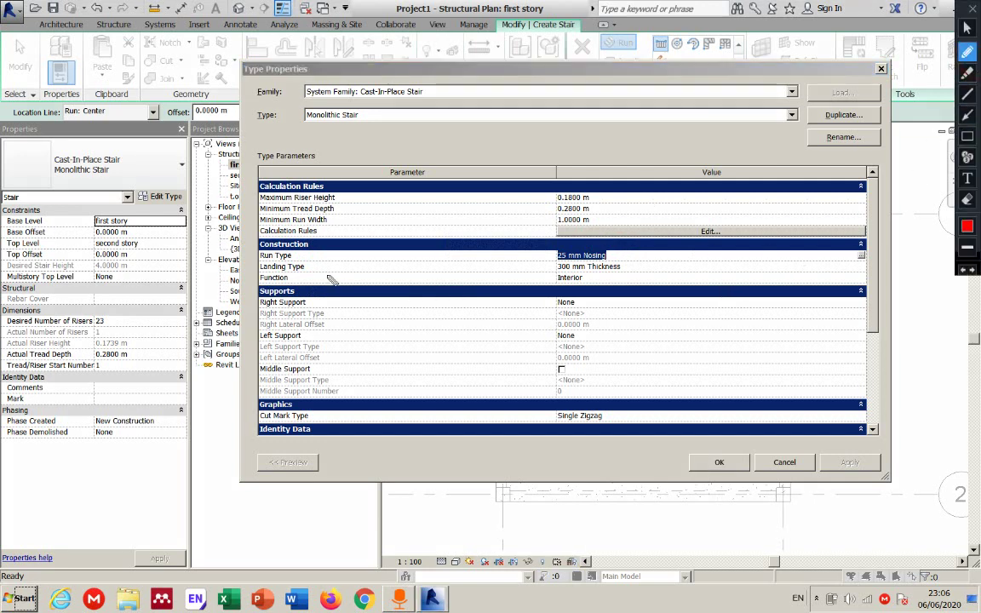
mouse_move(326, 277)
left_mouse_down()
mouse_move(381, 278)
mouse_move(333, 331)
mouse_move(407, 339)
mouse_move(362, 388)
mouse_move(460, 391)
mouse_move(413, 427)
mouse_move(528, 437)
mouse_move(483, 475)
mouse_move(530, 483)
left_mouse_up()
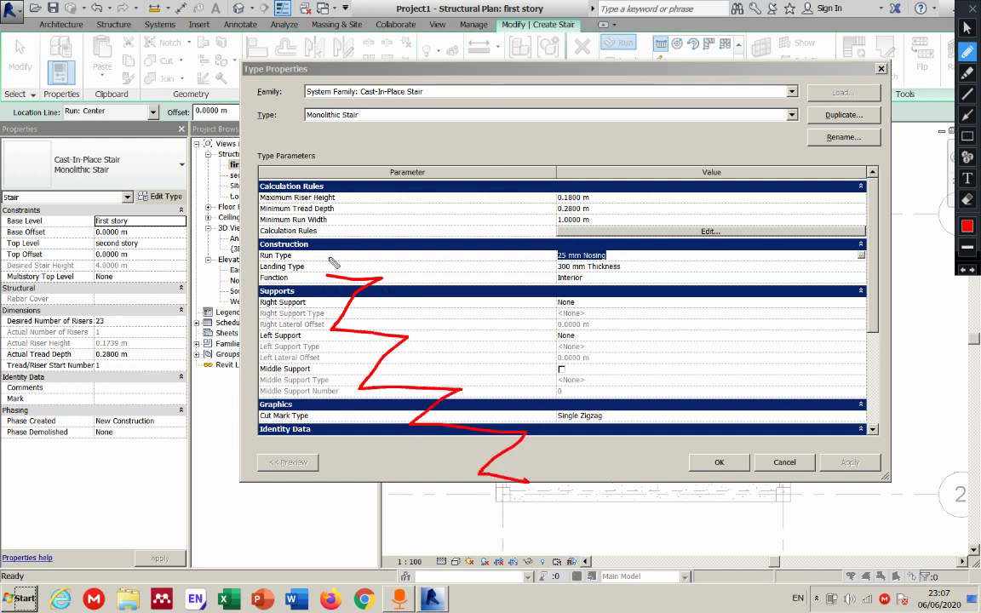
left_click(969, 227)
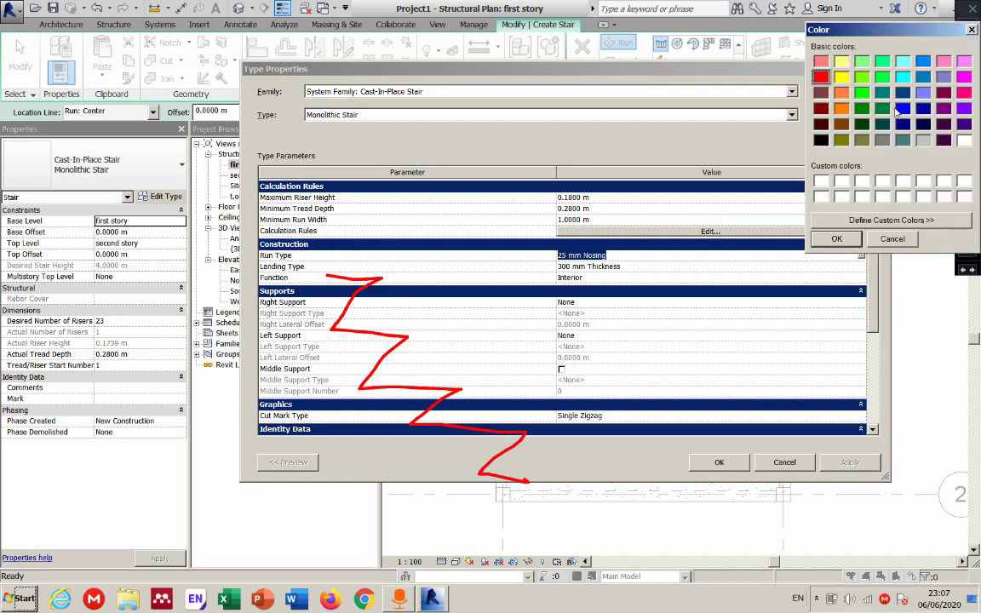
left_click(777, 68)
left_click(756, 220)
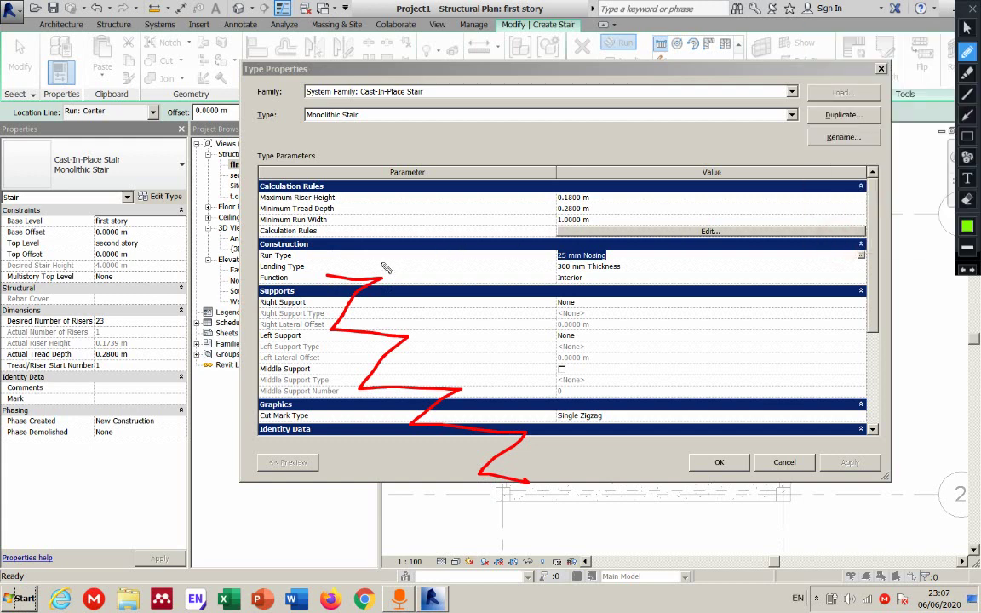
mouse_move(375, 266)
left_mouse_down()
mouse_move(359, 308)
mouse_move(388, 288)
mouse_move(373, 266)
left_mouse_up()
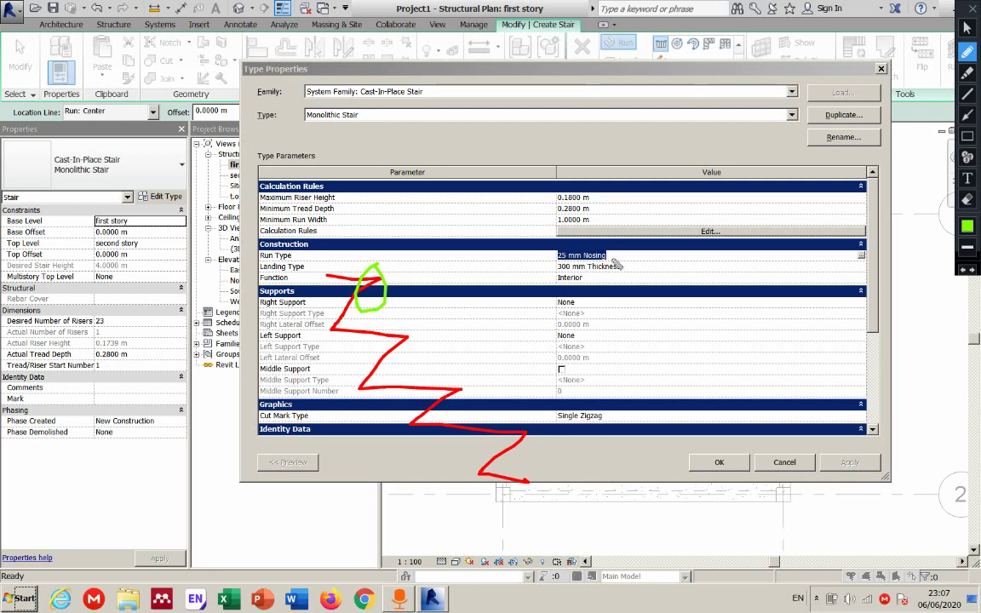
key("Escape")
left_click(861, 256)
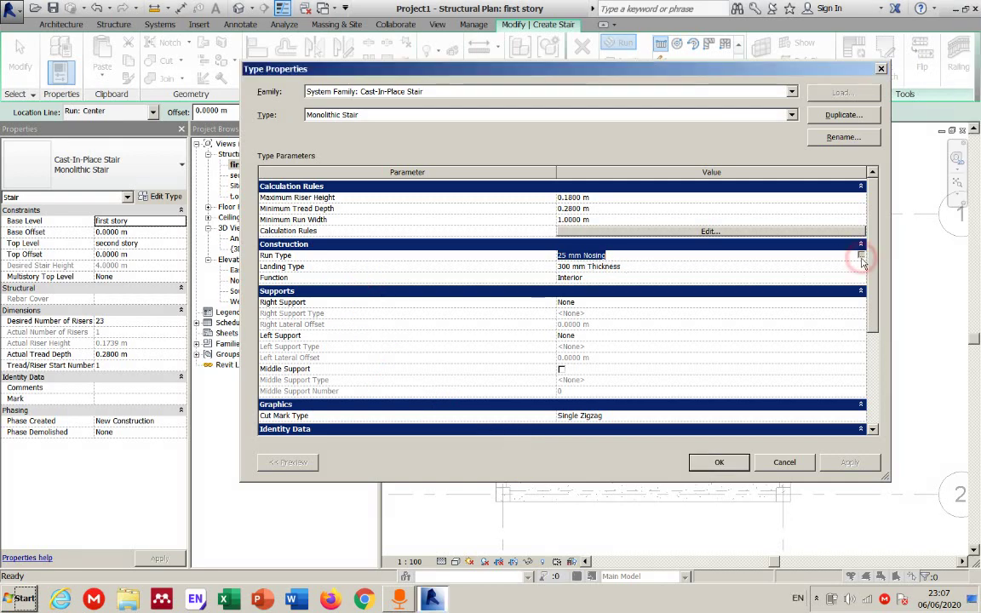
Set the run type's Nosing Length from 25 to 0
left_click(582, 313)
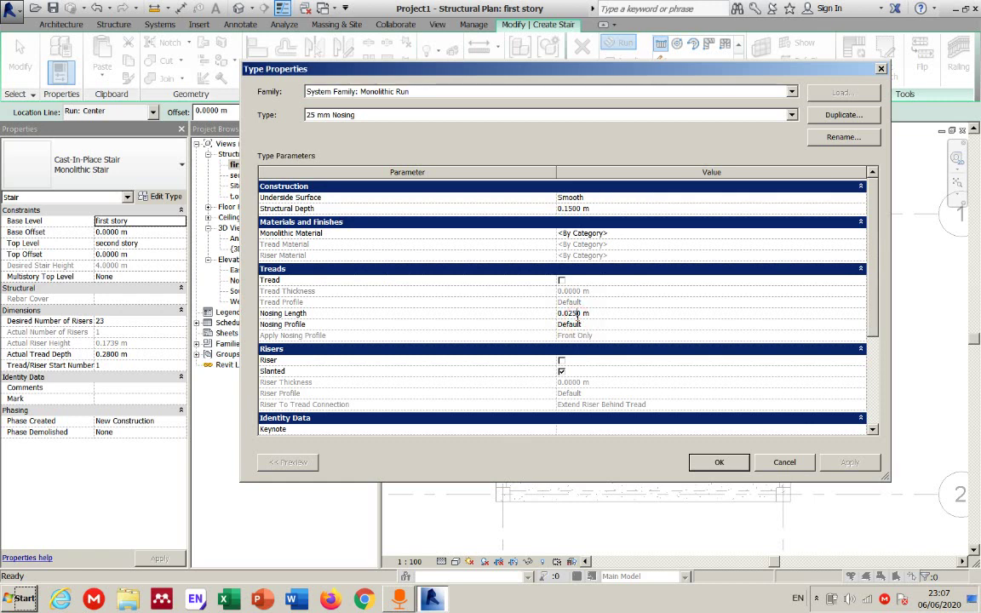
left_click_drag(578, 314, 569, 313)
type("00")
left_click(743, 469)
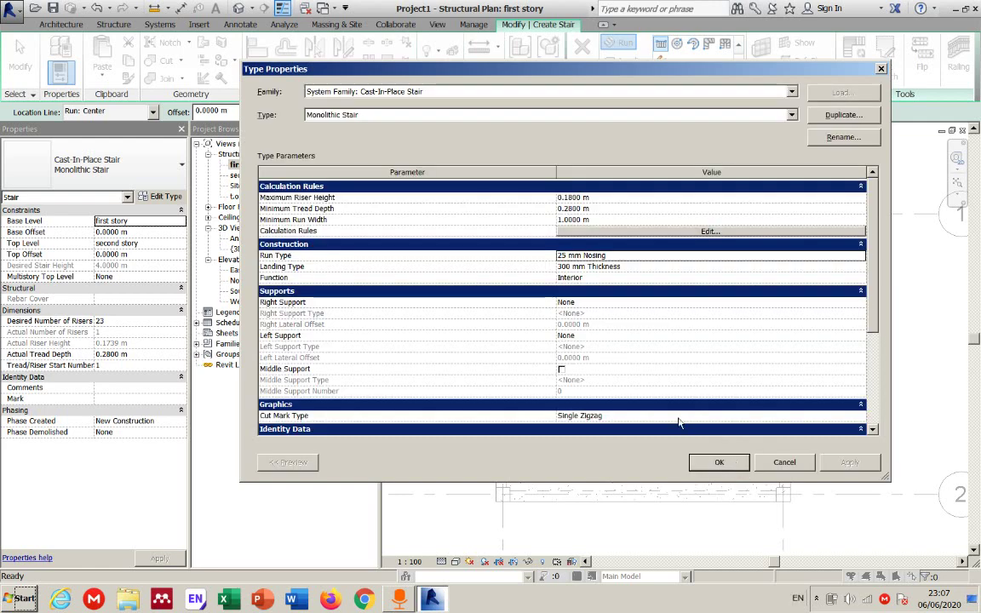
Rename the run type from 25 mm Nosing to 0 mm
left_click(858, 259)
left_click(863, 256)
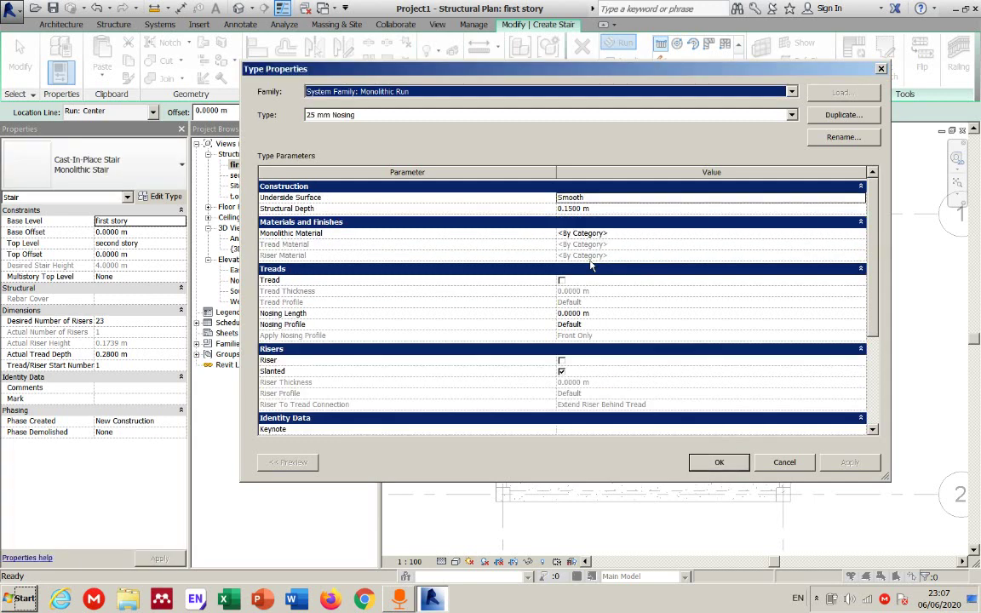
left_click(840, 137)
type("0")
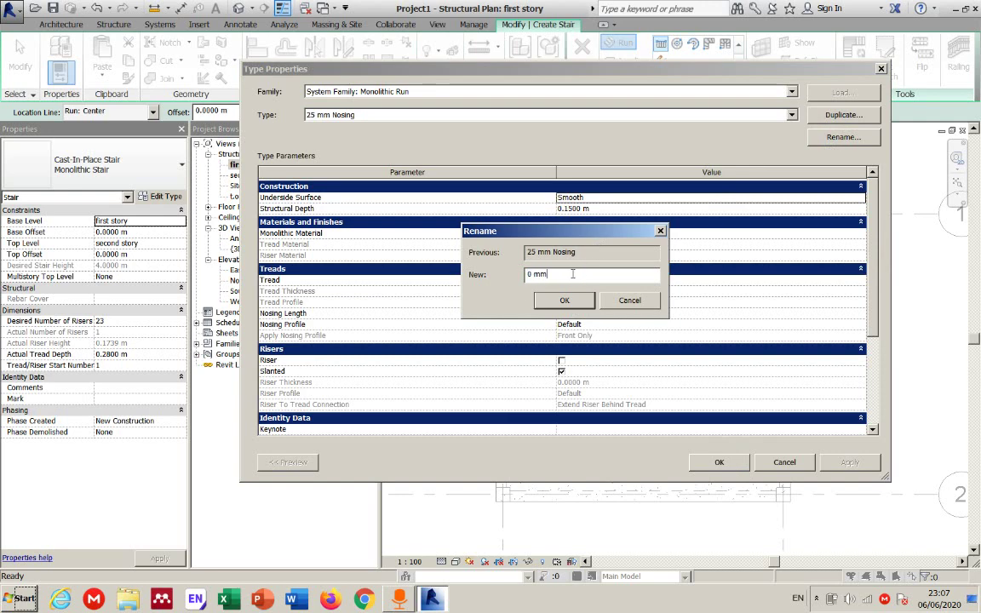
type(" mm")
left_click(565, 300)
left_click(719, 461)
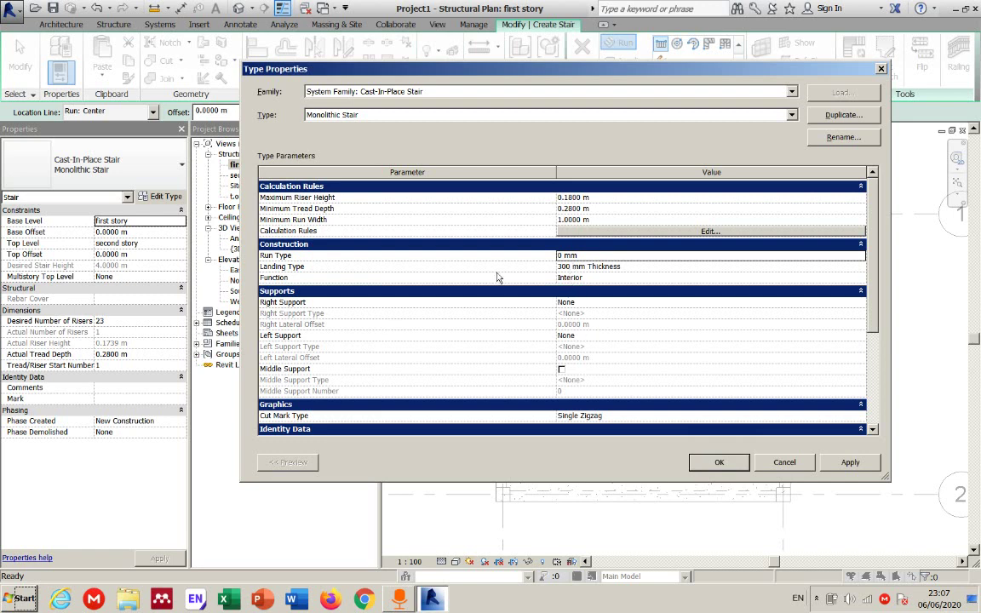
Open the 300 mm Thickness landing type properties and sketch annotations illustrating landing thickness
left_click(296, 269)
left_click(859, 268)
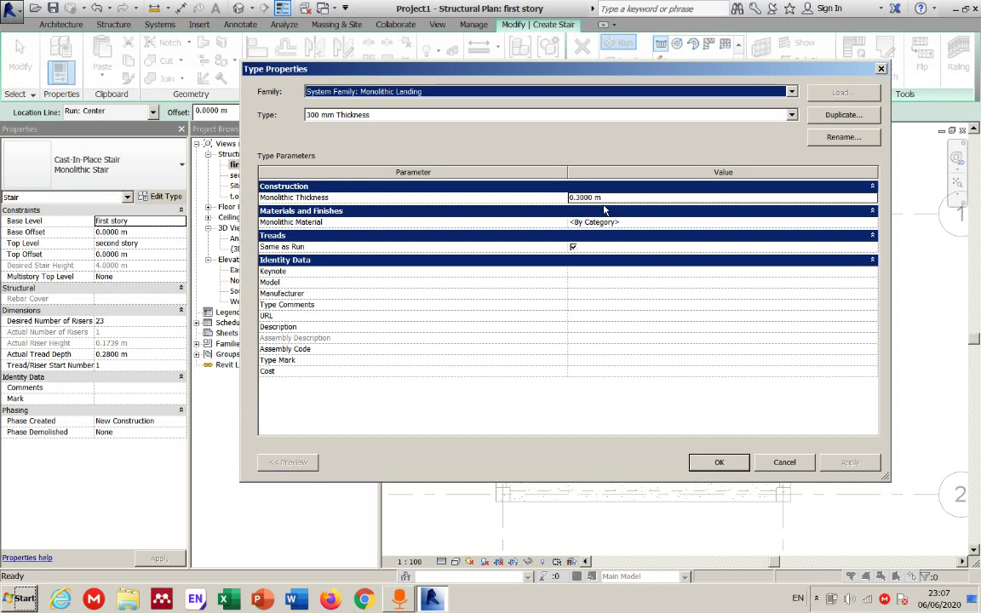
key("ctrl+shift+p")
mouse_move(228, 294)
left_mouse_down()
mouse_move(366, 298)
mouse_move(228, 297)
mouse_move(222, 333)
mouse_move(366, 335)
left_mouse_up()
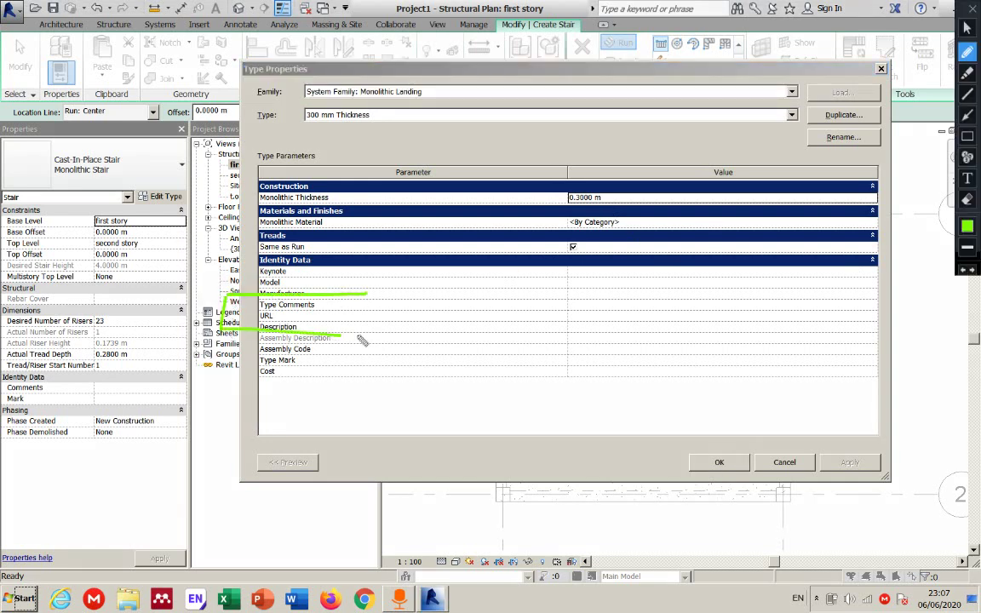
mouse_move(368, 295)
left_mouse_down()
mouse_move(390, 321)
mouse_move(412, 323)
mouse_move(411, 343)
mouse_move(441, 344)
mouse_move(443, 360)
mouse_move(480, 363)
mouse_move(479, 384)
mouse_move(515, 388)
left_mouse_up()
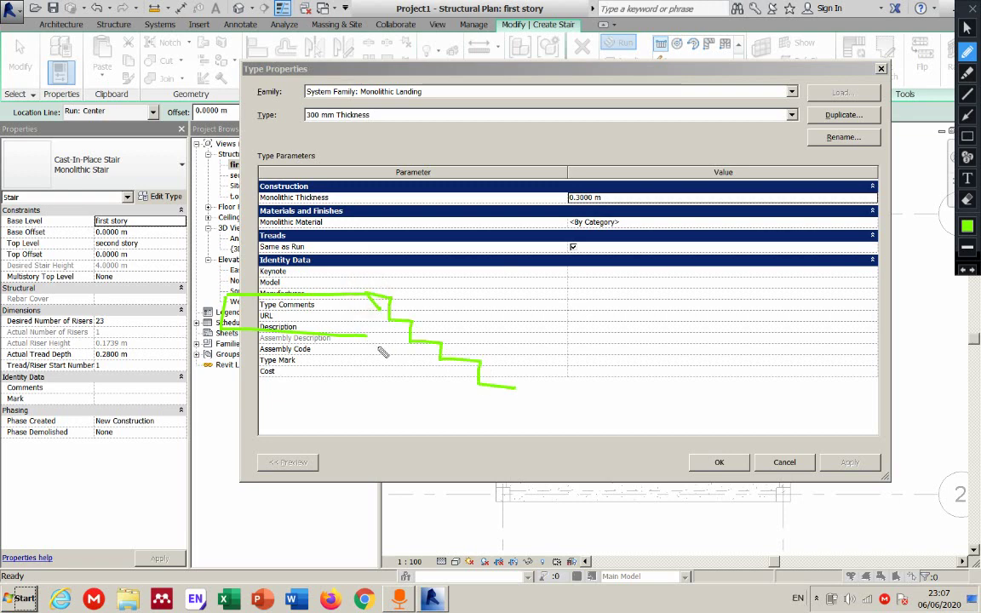
left_click_drag(372, 338, 385, 356)
left_click_drag(458, 418, 493, 447)
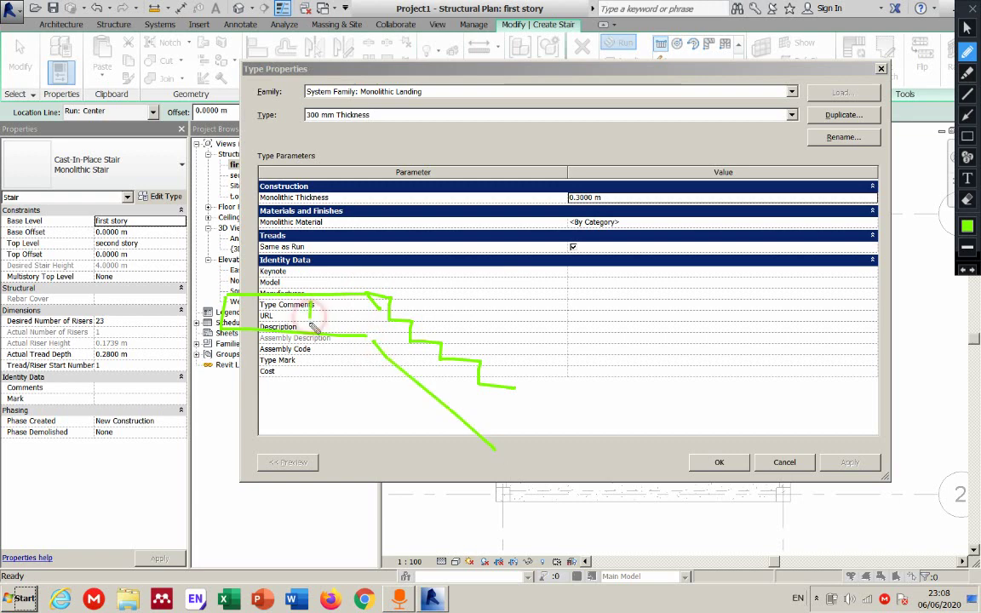
mouse_move(317, 326)
left_mouse_down()
mouse_move(303, 310)
mouse_move(308, 297)
left_mouse_up()
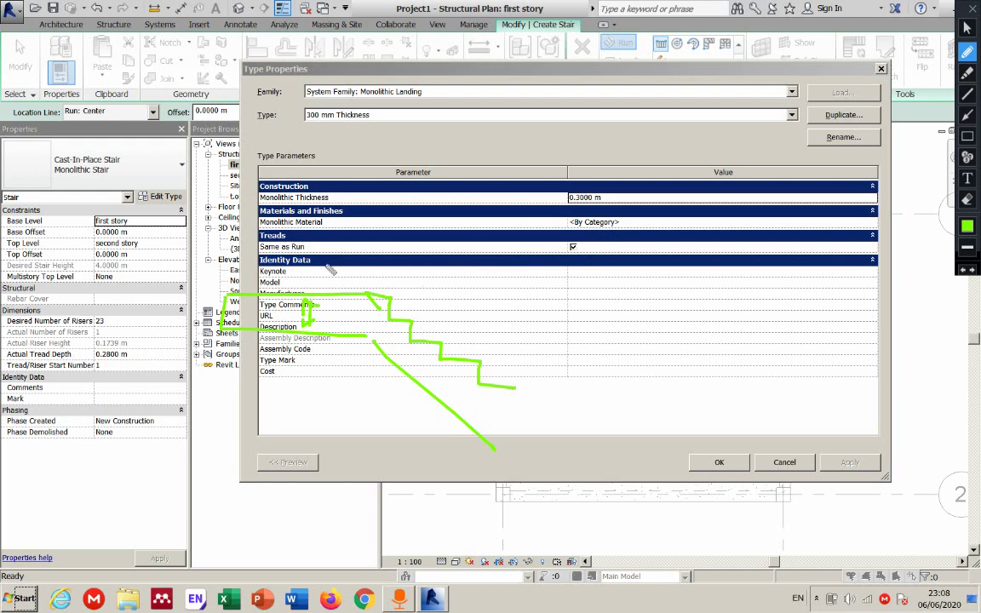
key("Escape")
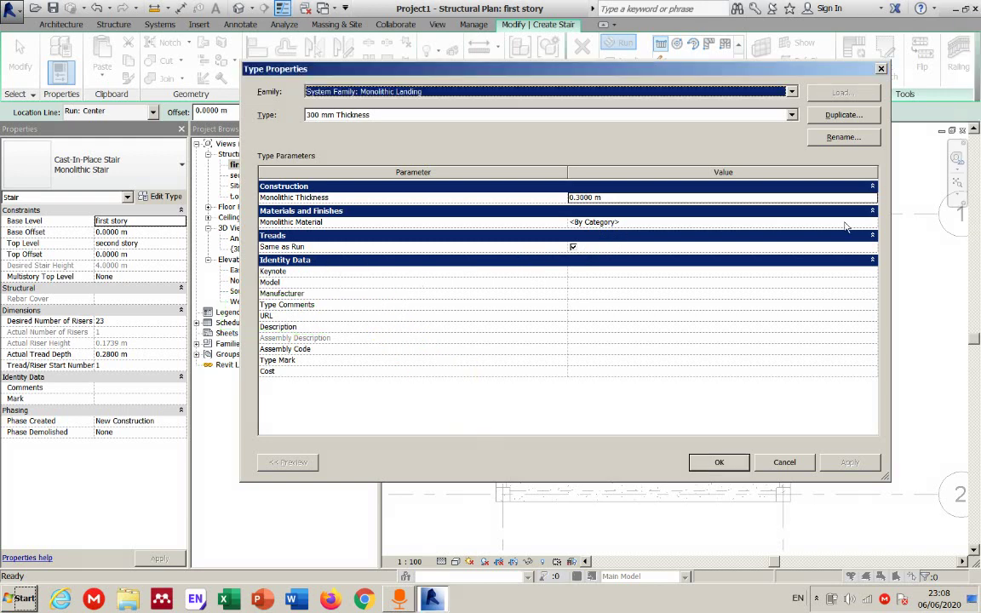
Give the landing Concrete, Cast-in-Place gray material and a 0.15 m monolithic thickness
left_click(871, 223)
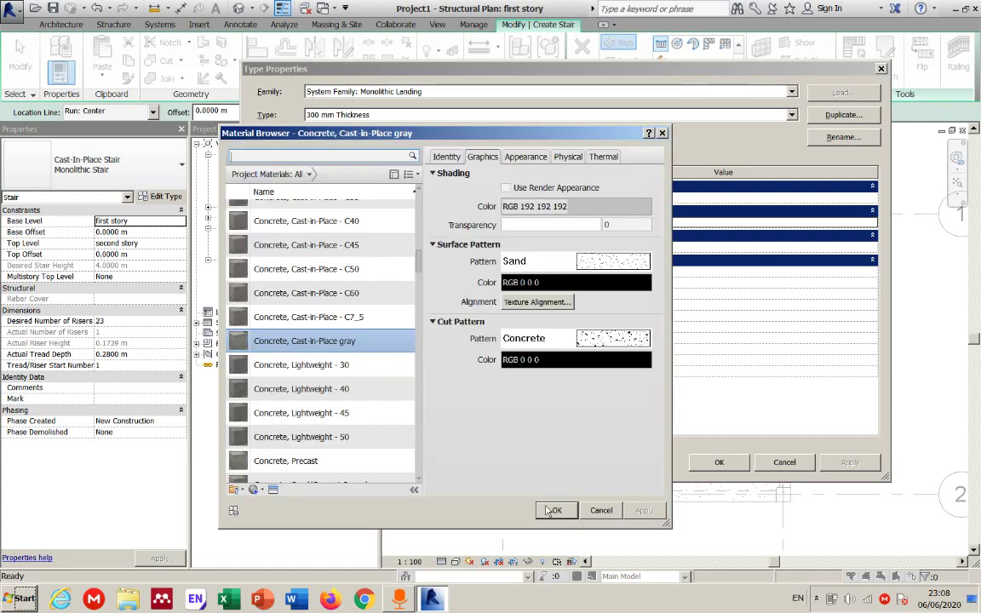
left_click(558, 511)
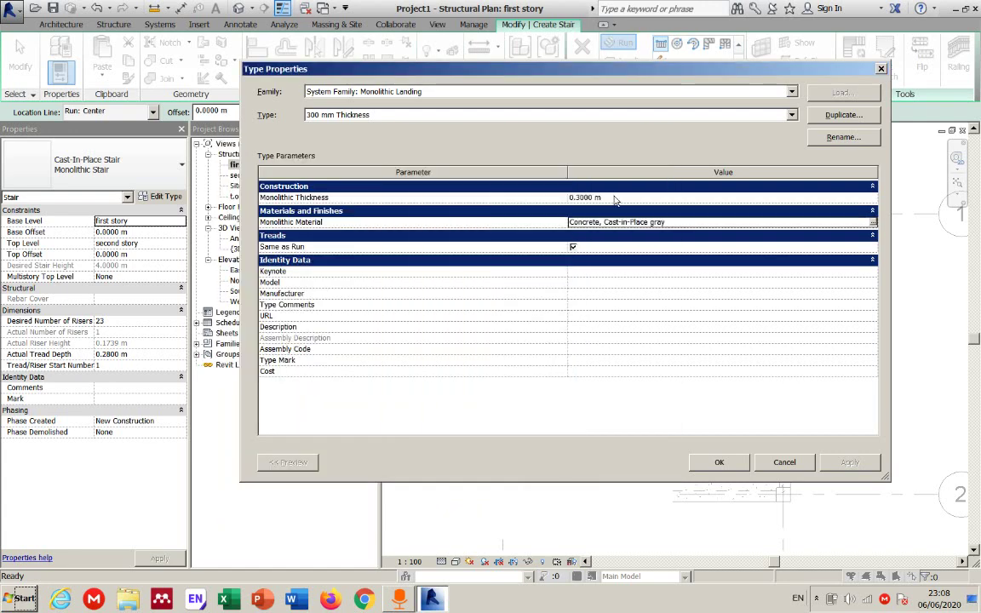
left_click(614, 199)
left_click(583, 199)
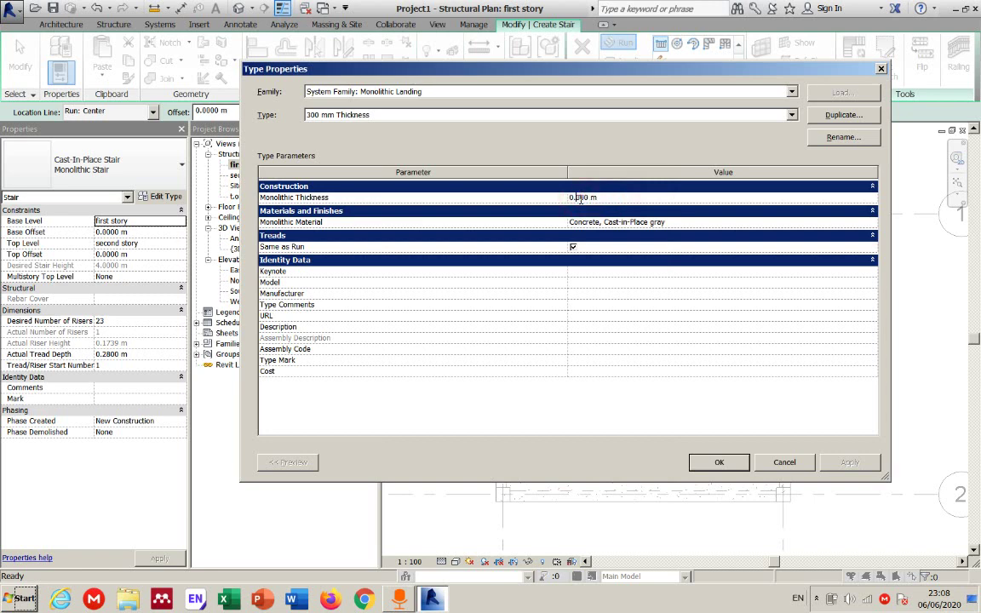
left_click(718, 461)
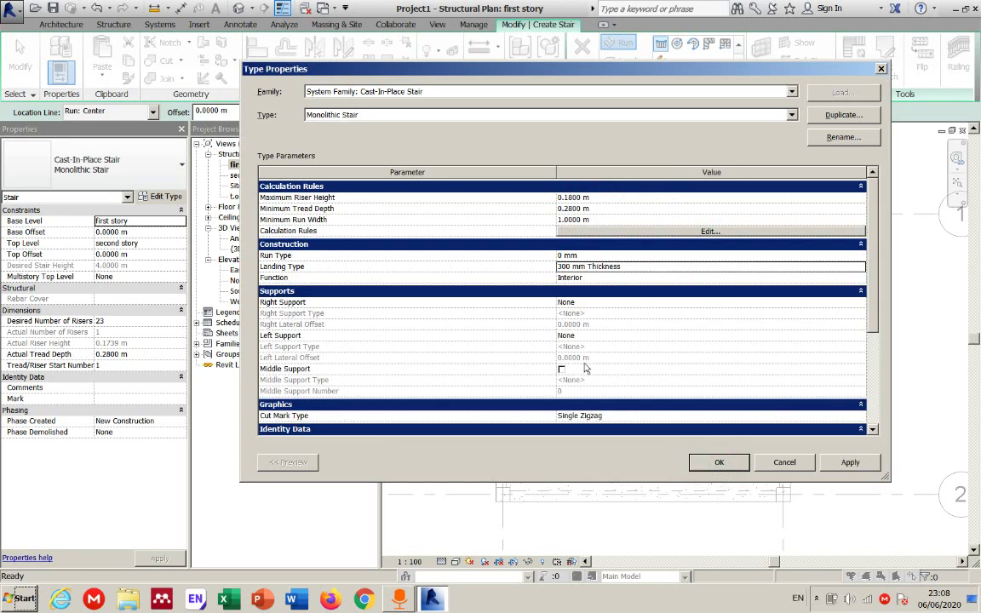
Open the 0 mm run type properties and check its 0.15 m structural depth
left_click(583, 254)
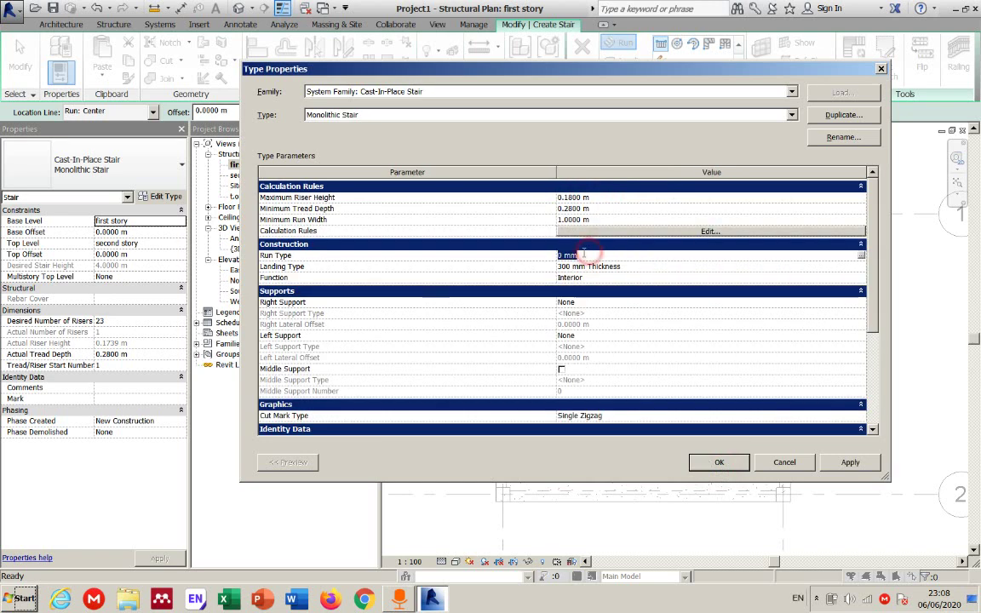
left_click(861, 255)
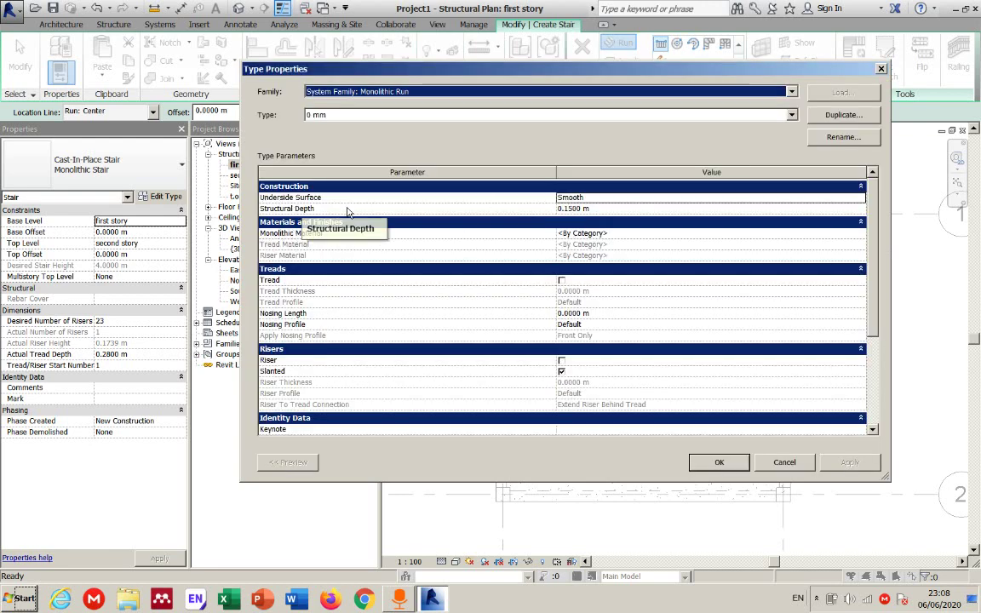
left_click(579, 209)
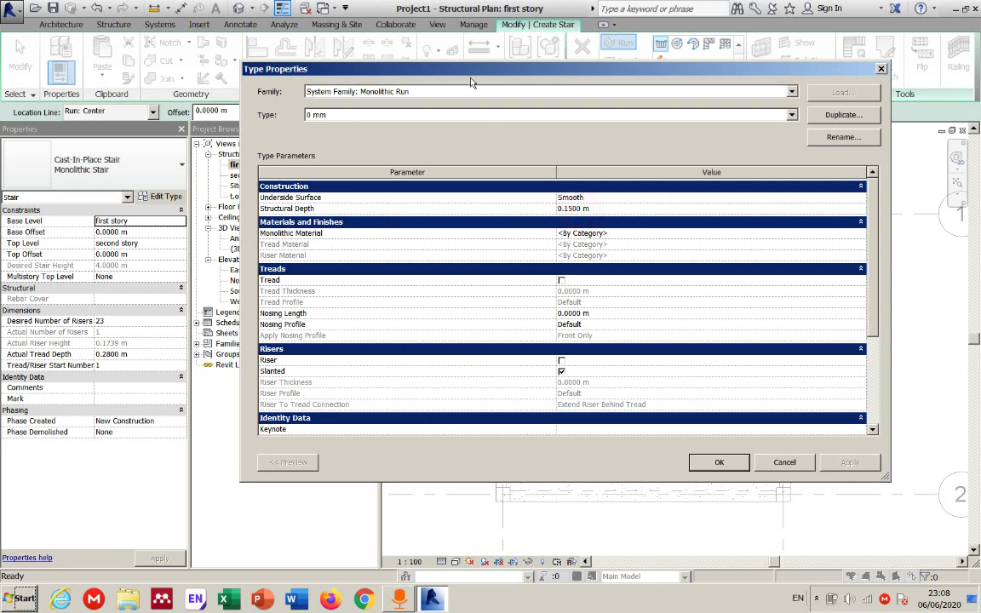
left_click_drag(466, 66, 710, 125)
left_click_drag(705, 105, 517, 141)
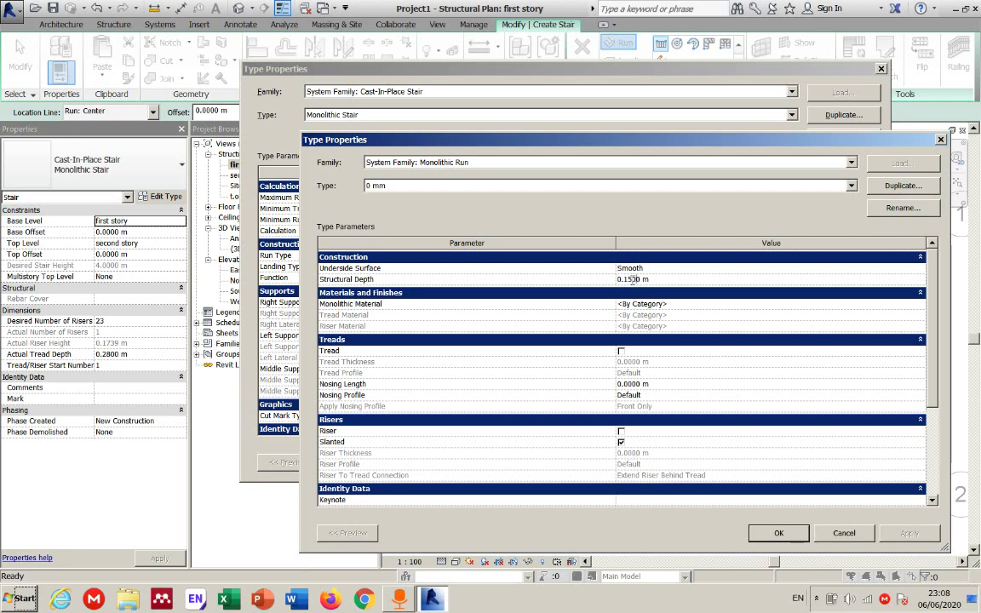
Annotate the stair and run parameters in red to explain the riser and tread geometry
key("ctrl+shift+p")
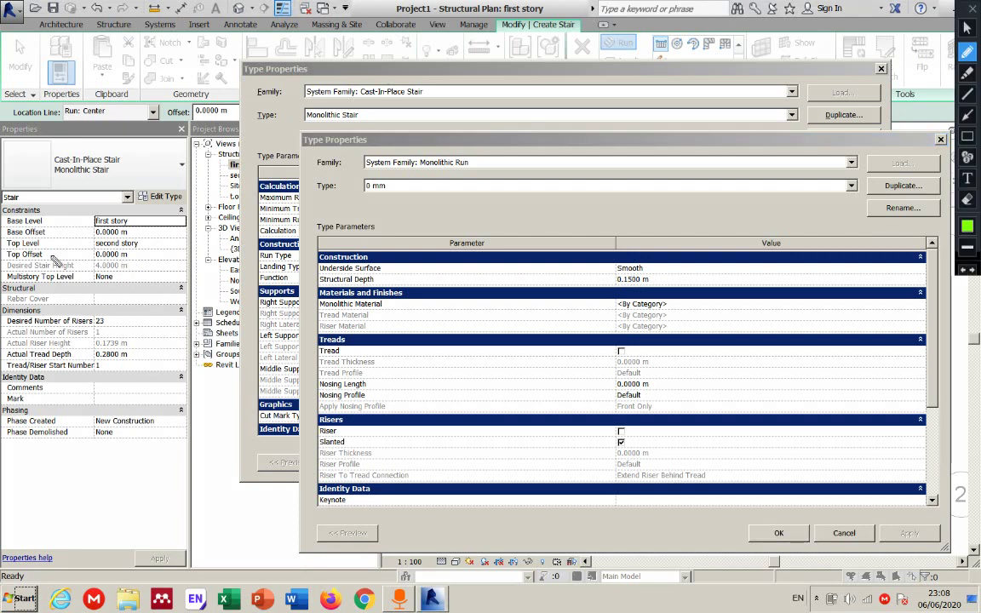
left_click(967, 226)
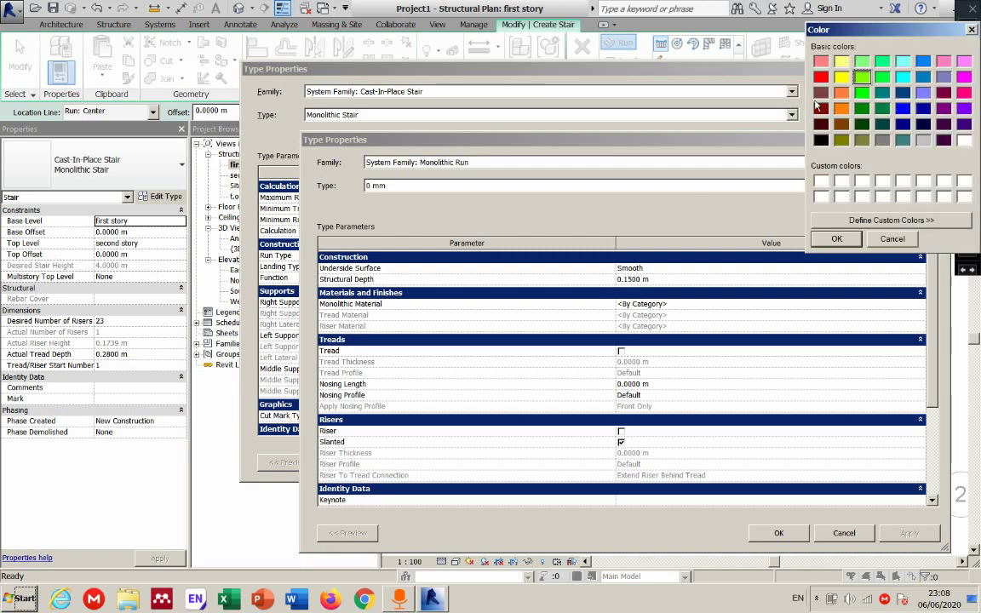
left_click(820, 78)
left_click(836, 239)
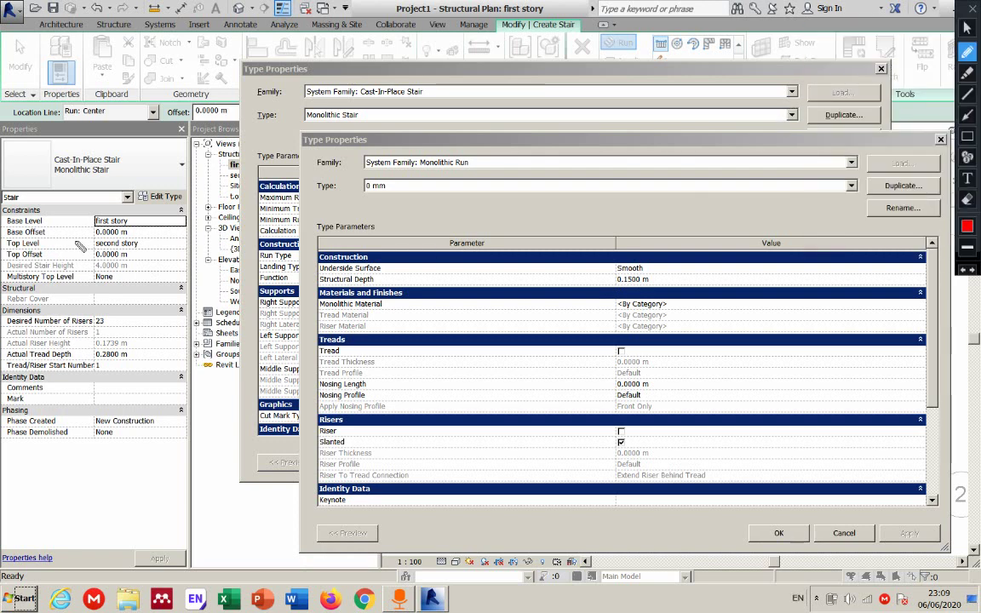
left_click_drag(75, 243, 326, 246)
mouse_move(72, 359)
left_mouse_down()
mouse_move(244, 363)
mouse_move(298, 376)
mouse_move(328, 361)
left_mouse_up()
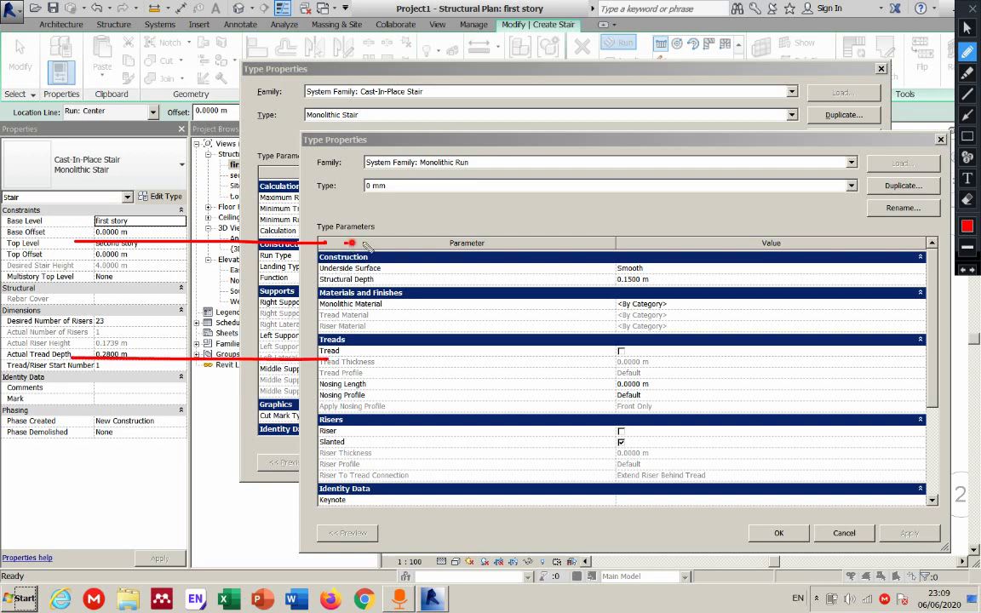
mouse_move(366, 242)
left_mouse_down()
mouse_move(322, 245)
mouse_move(392, 253)
mouse_move(389, 285)
mouse_move(431, 288)
mouse_move(473, 325)
mouse_move(473, 343)
mouse_move(506, 340)
mouse_move(508, 363)
mouse_move(550, 365)
mouse_move(551, 397)
mouse_move(590, 399)
mouse_move(590, 426)
mouse_move(638, 432)
left_mouse_up()
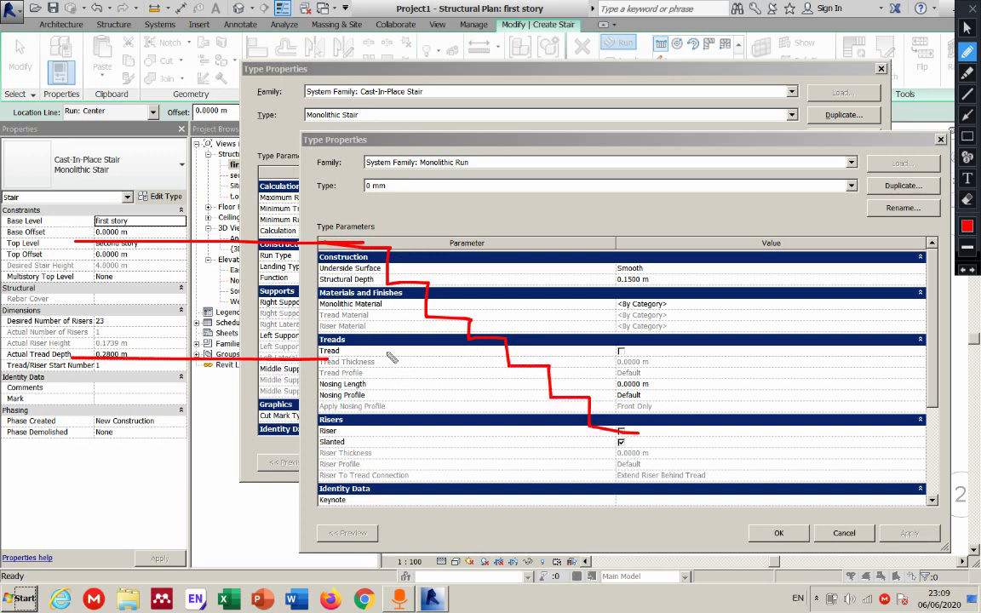
left_click_drag(328, 303, 615, 476)
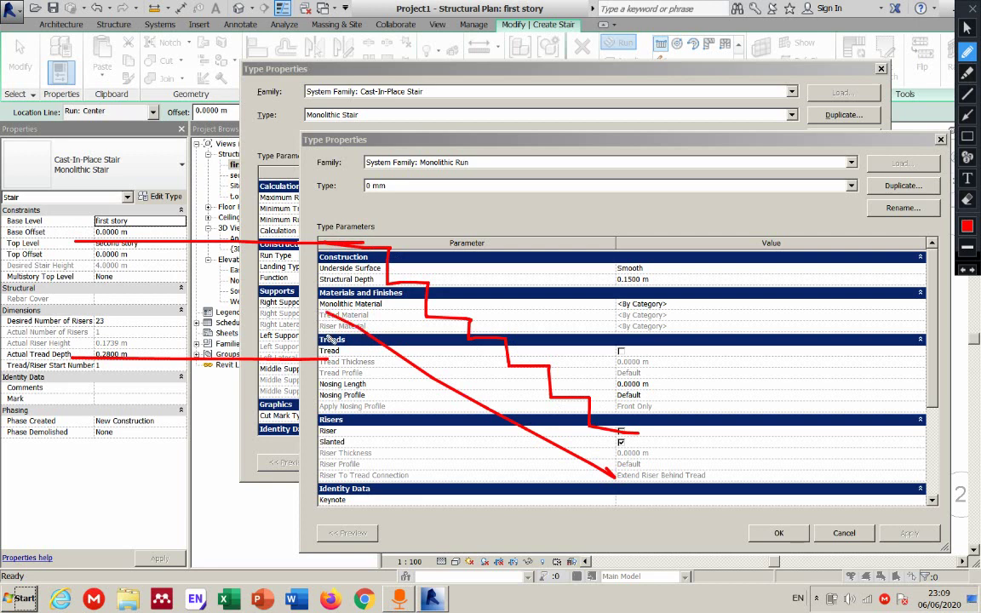
left_click_drag(317, 304, 331, 352)
mouse_move(196, 257)
left_mouse_down()
mouse_move(196, 347)
mouse_move(189, 258)
mouse_move(208, 255)
mouse_move(211, 290)
left_mouse_up()
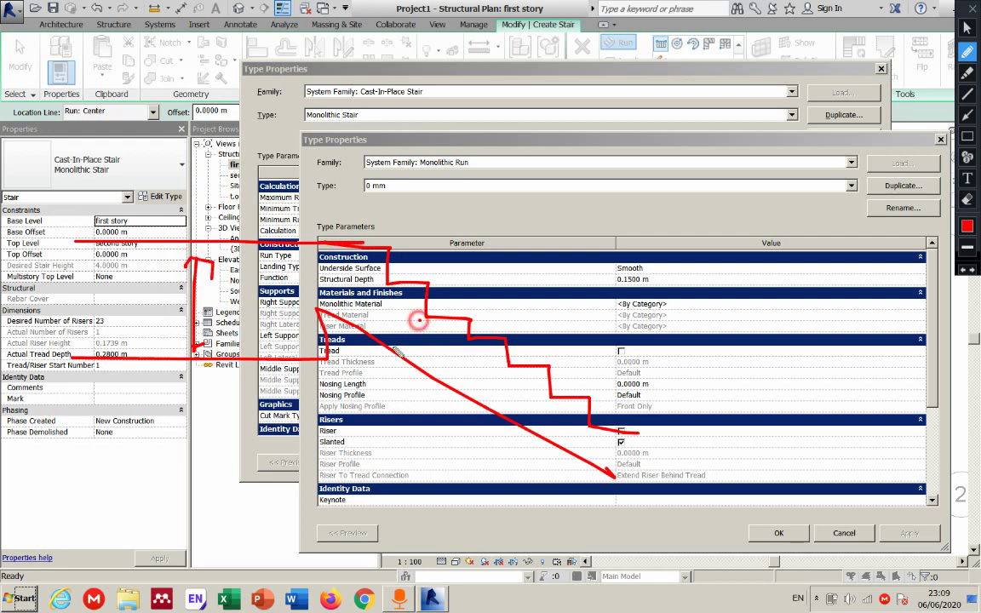
left_click_drag(390, 349, 424, 321)
left_click_drag(423, 321, 419, 337)
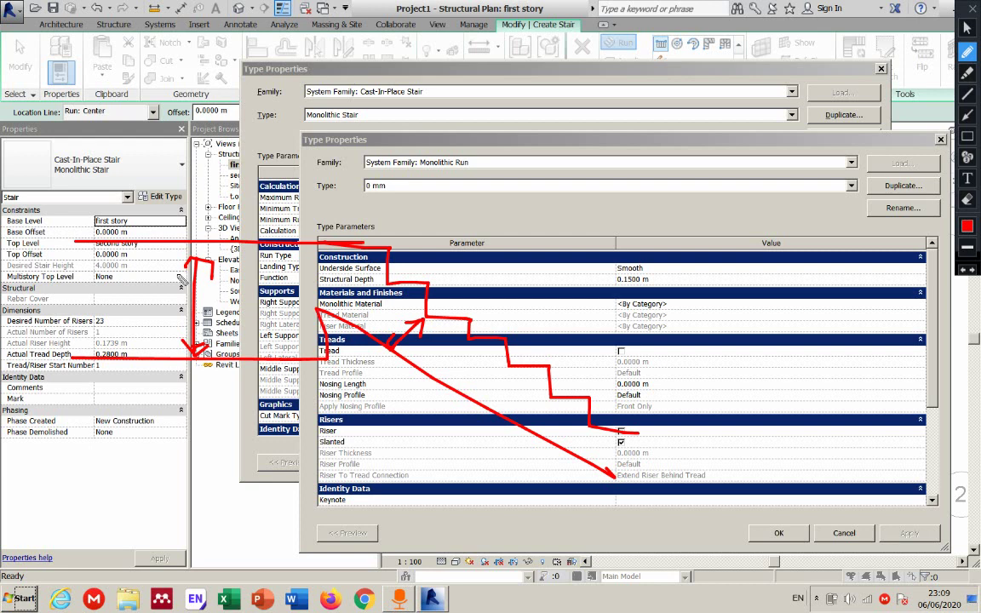
key("Escape")
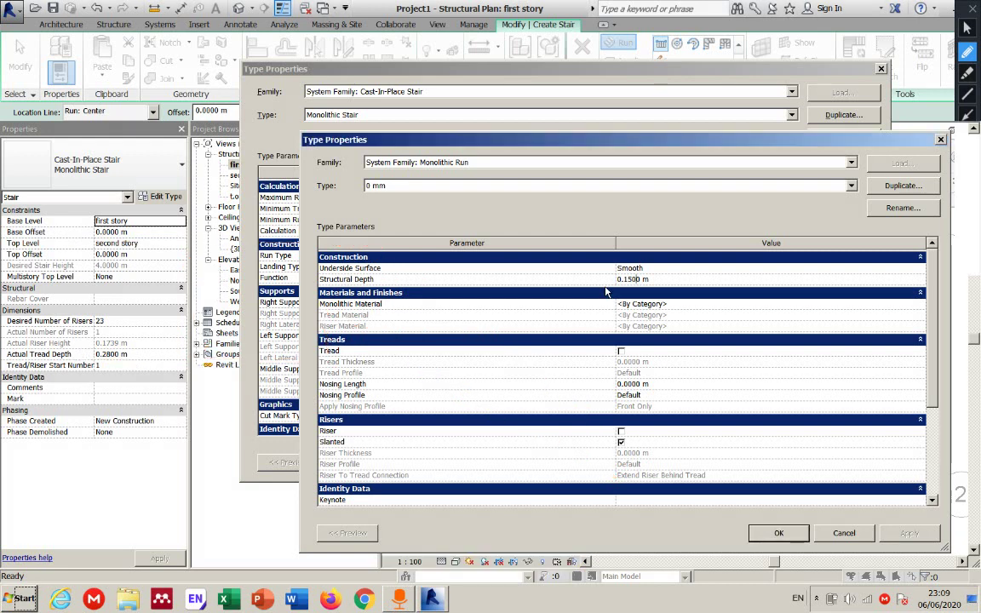
Set the run's monolithic material to Concrete, Cast-in-Place gray and apply it
left_click(653, 304)
left_click(919, 304)
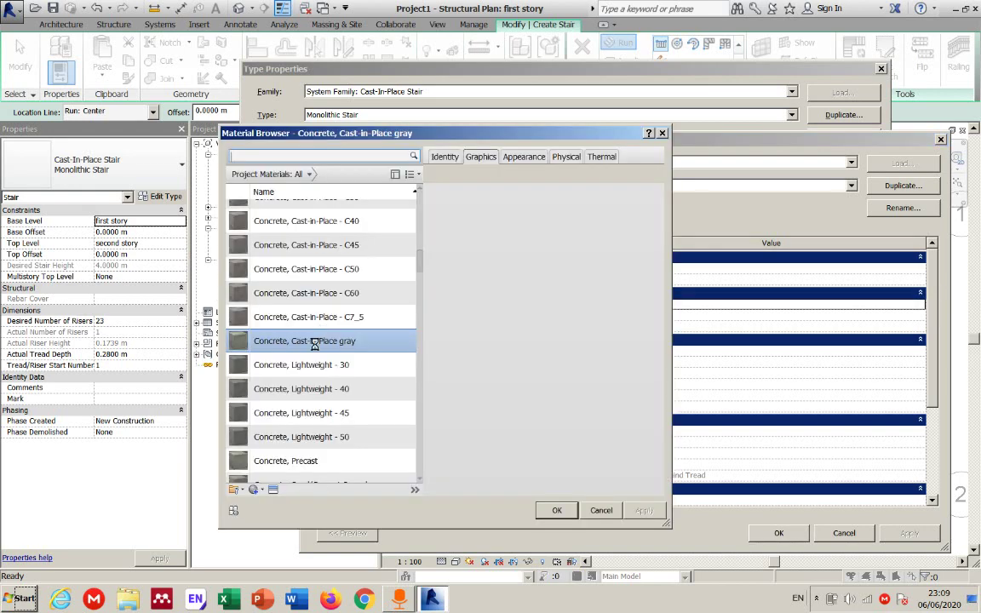
left_click(557, 572)
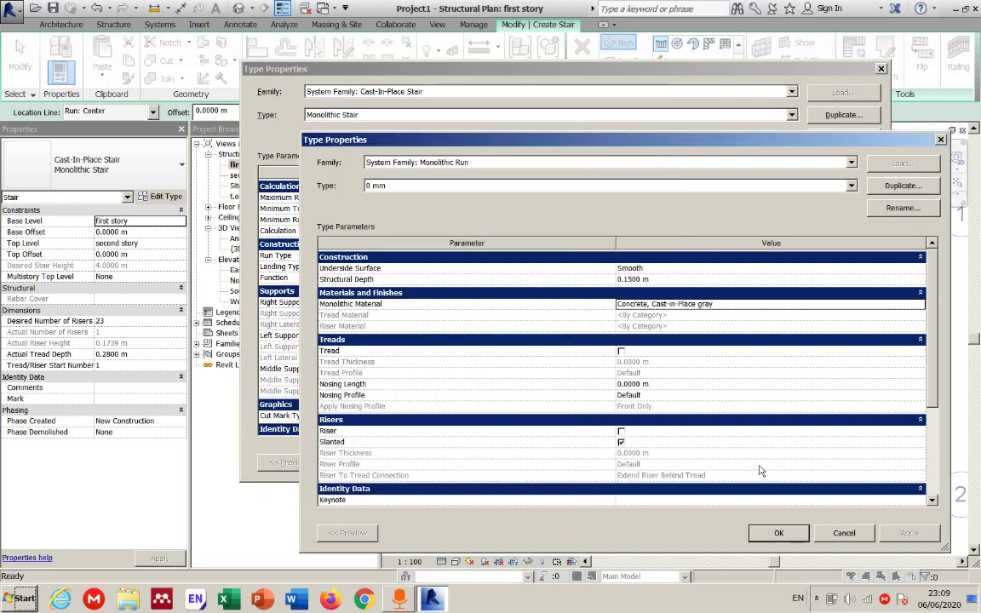
left_click(908, 533)
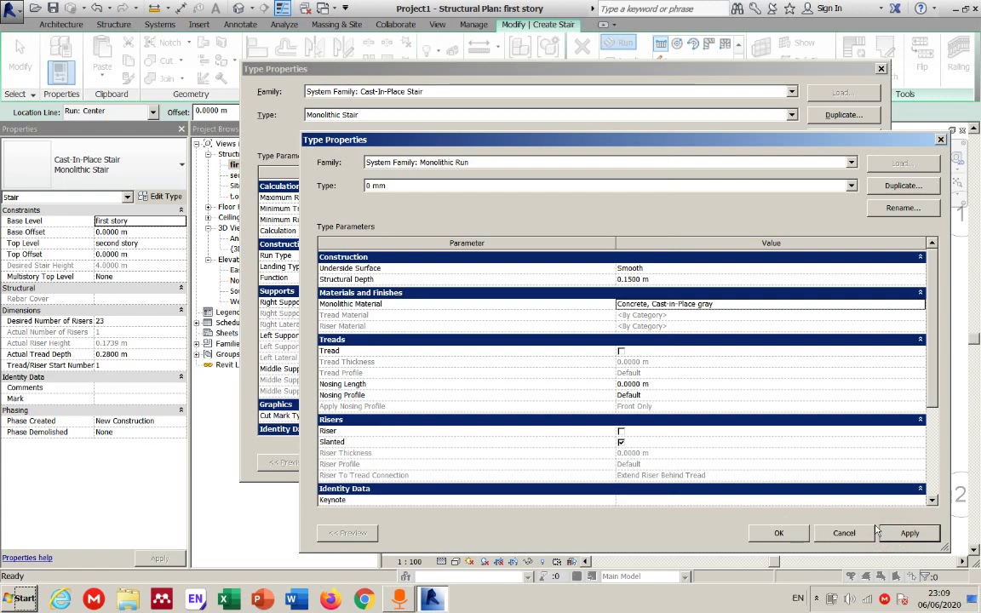
left_click(778, 533)
left_click(593, 266)
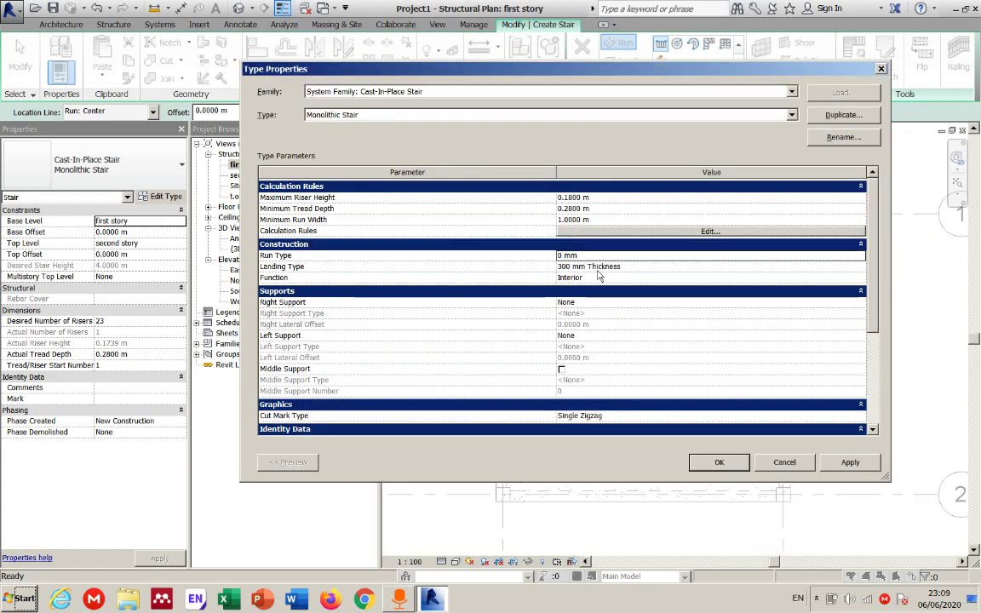
left_click(861, 266)
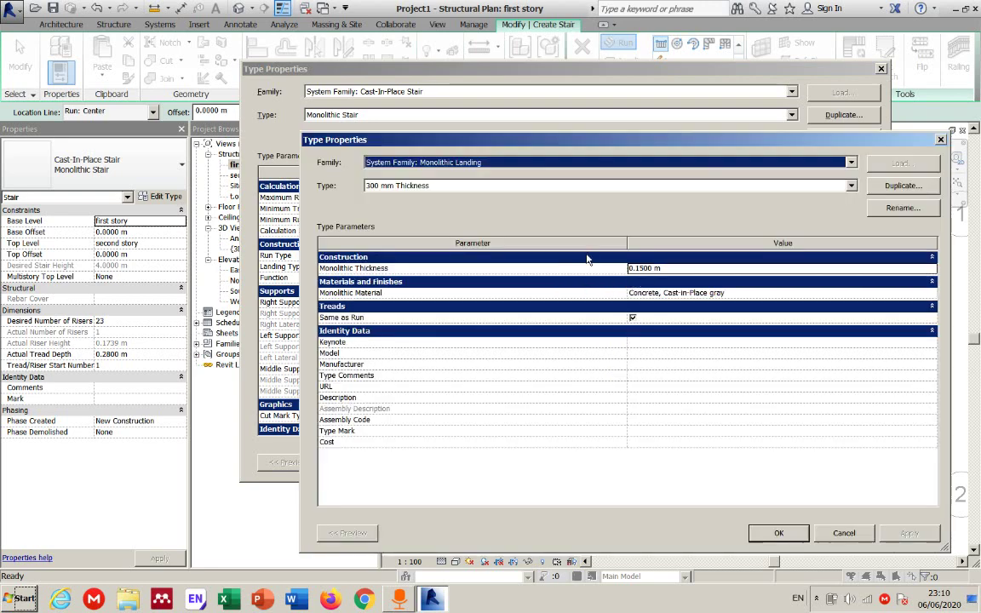
Rename the landing type from 300 mm Thickness to 150 mm Thickness
left_click(872, 207)
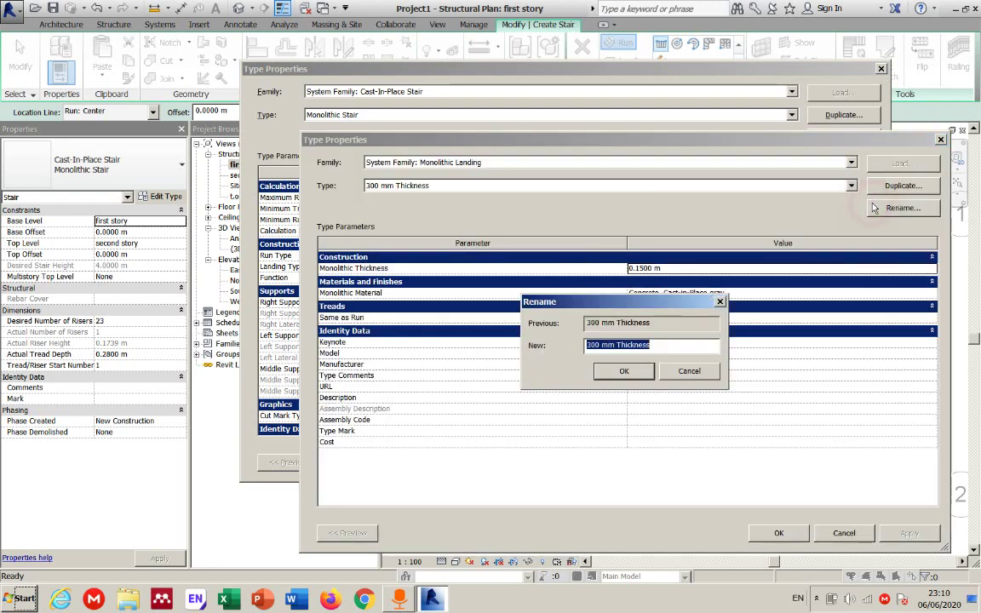
left_click(588, 345)
key("Delete")
type("1")
key("Delete")
type("5")
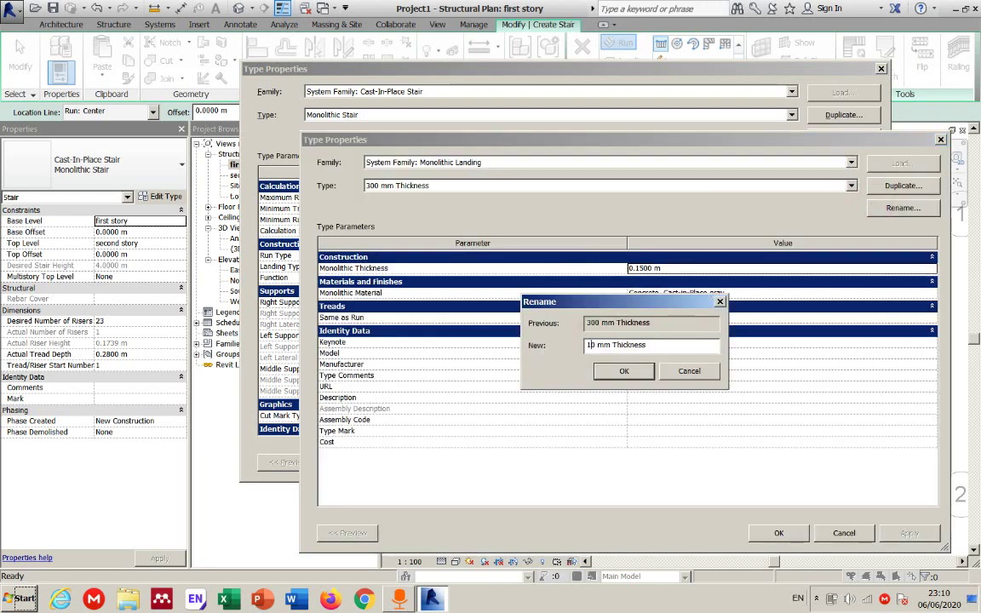
left_click(623, 368)
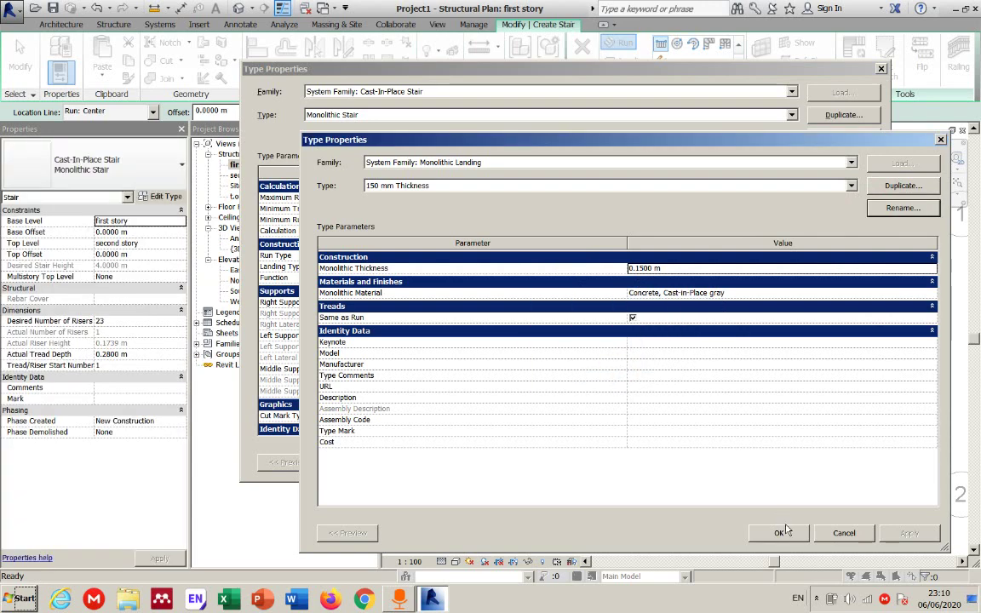
left_click(785, 534)
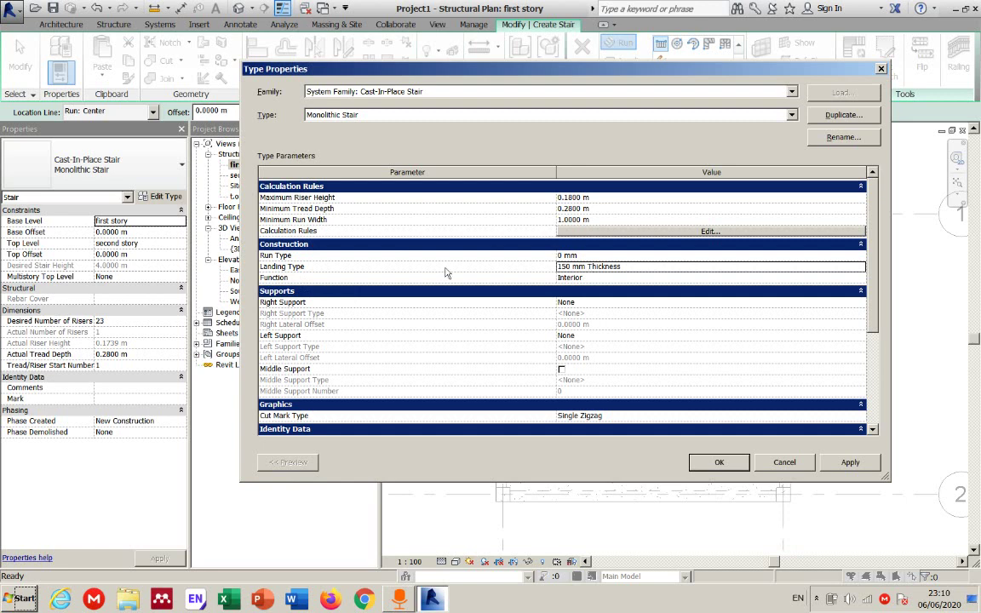
left_click(634, 255)
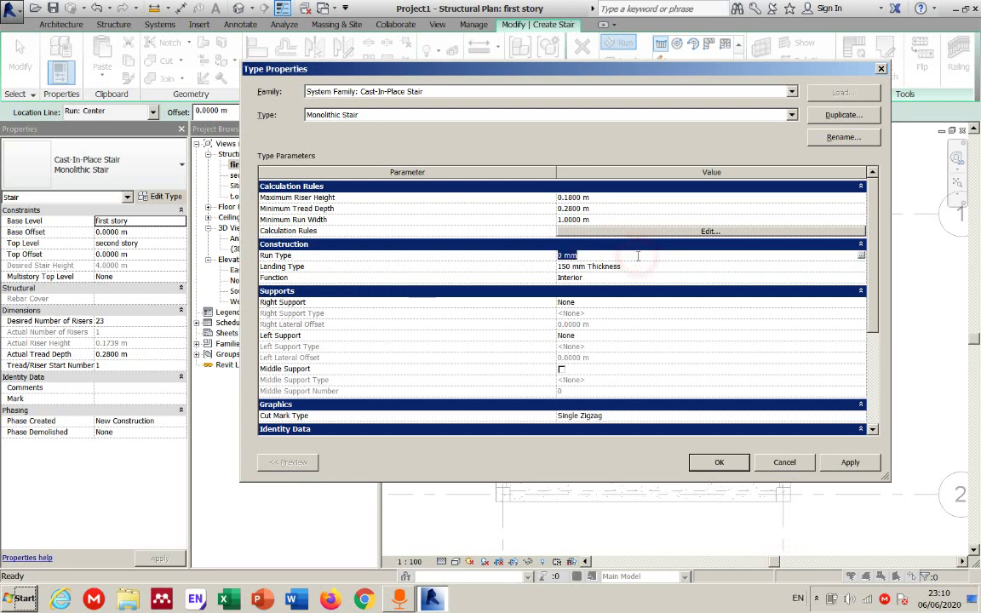
Rename the run type to '150 mm 0 nosing', then decline the recovery file after the error
left_click(861, 255)
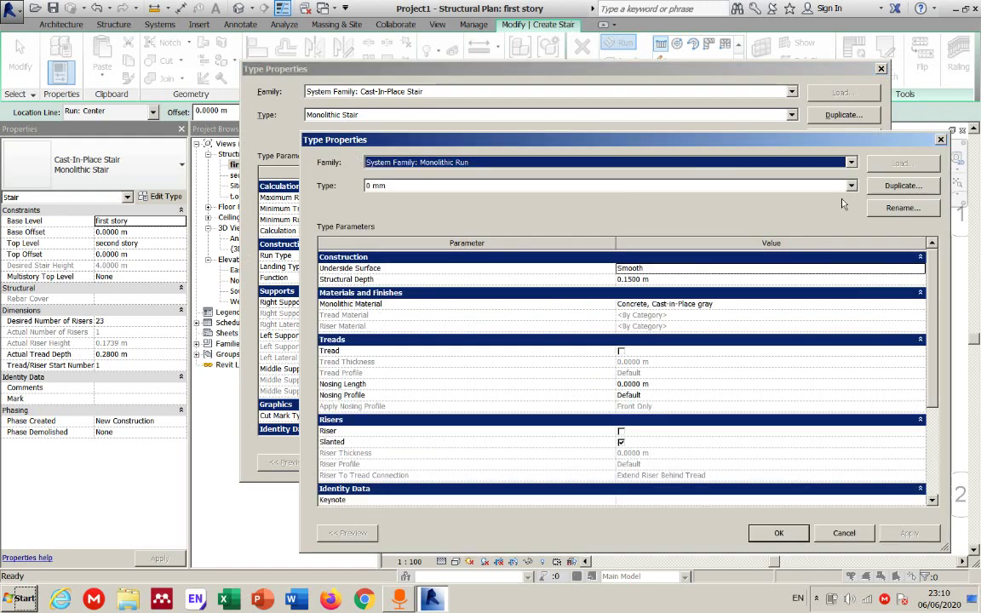
left_click(886, 208)
type("1")
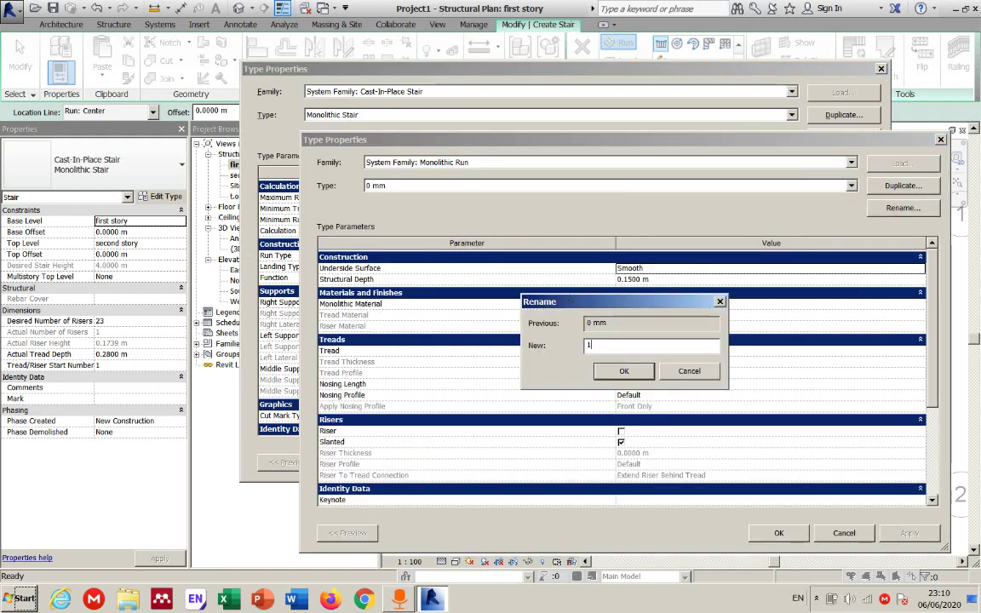
type("50 mm 0 nosing")
left_click(622, 369)
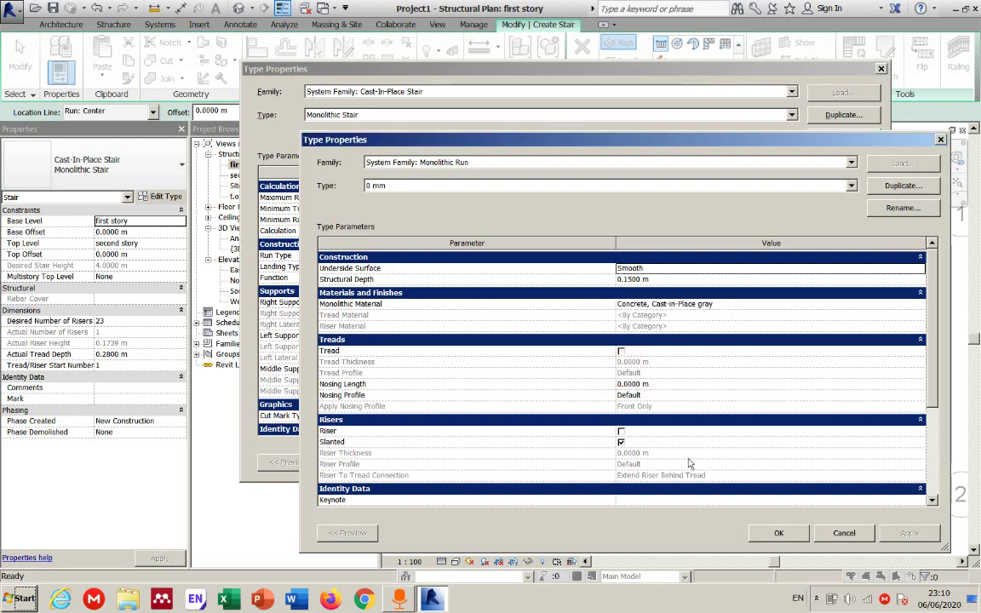
left_click(777, 533)
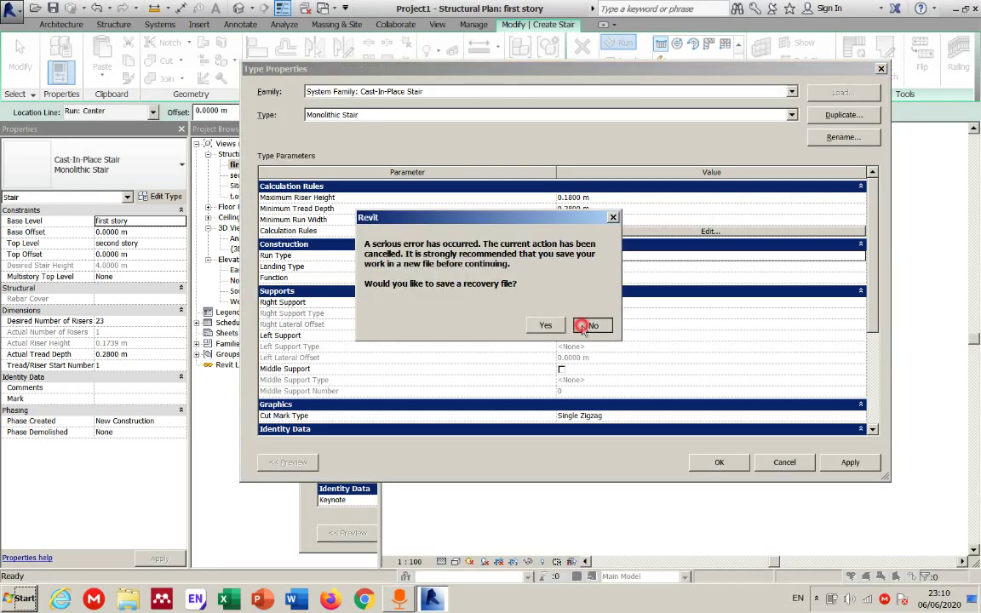
left_click(588, 325)
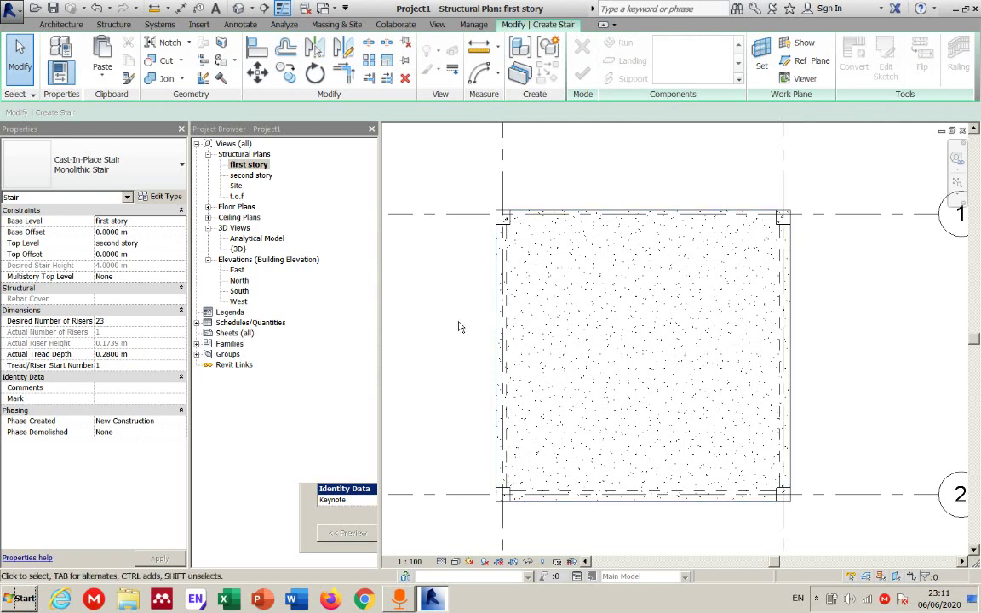
Restart the Stair tool and switch its type to Cast-In-Place Monolithic Stair
left_click(448, 295)
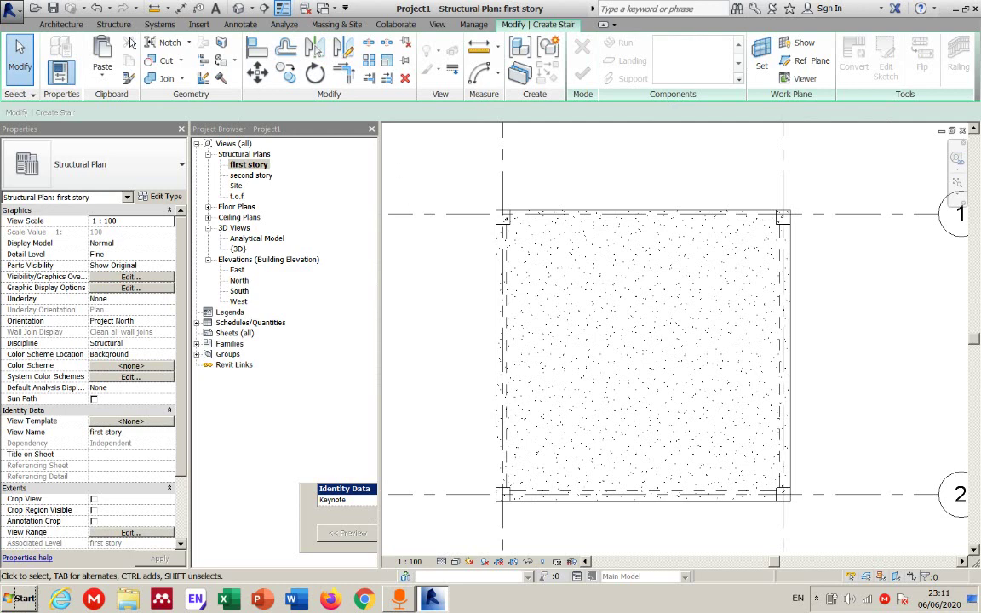
left_click(66, 24)
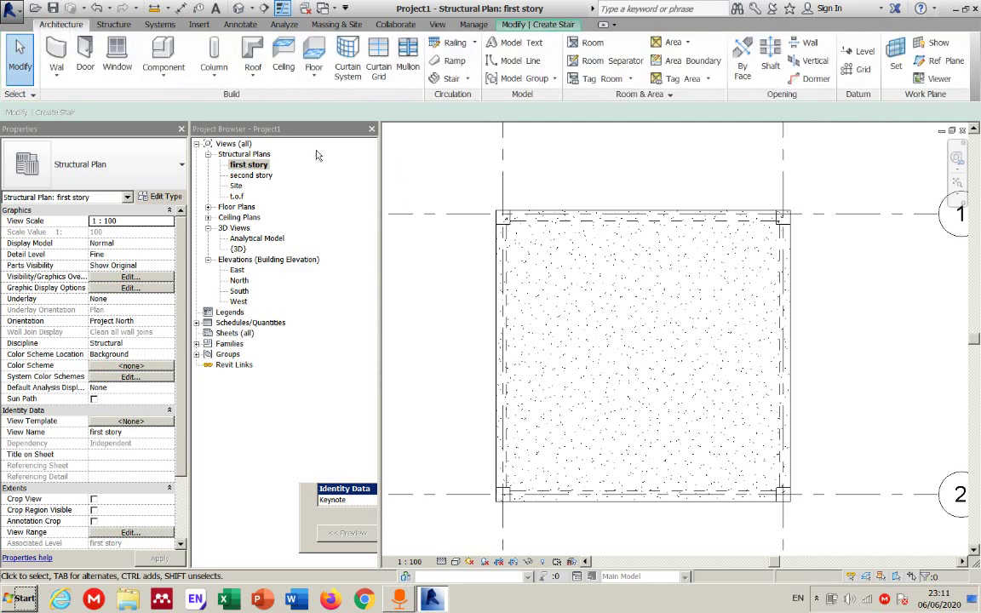
left_click(448, 78)
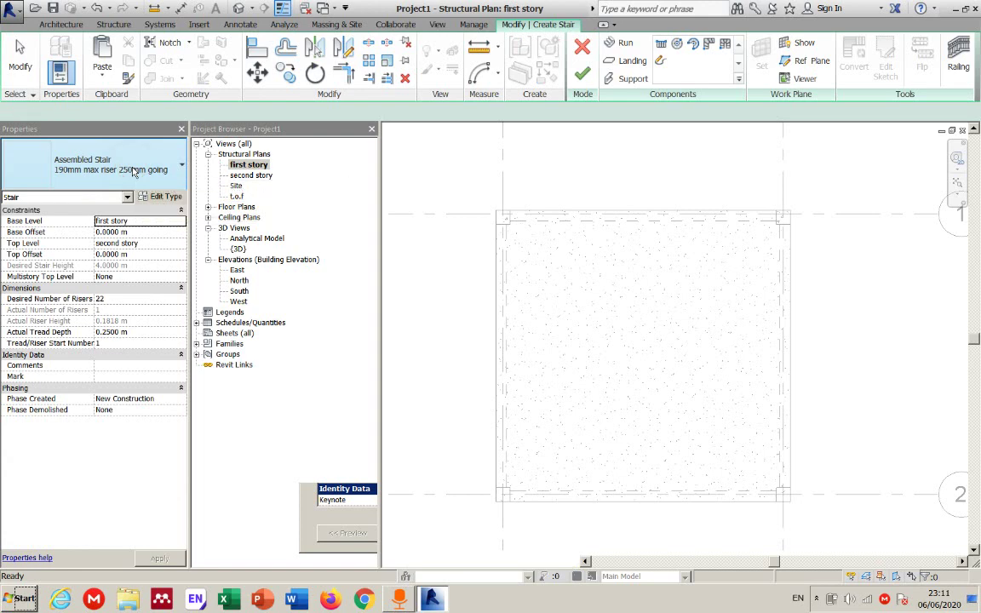
left_click(132, 172)
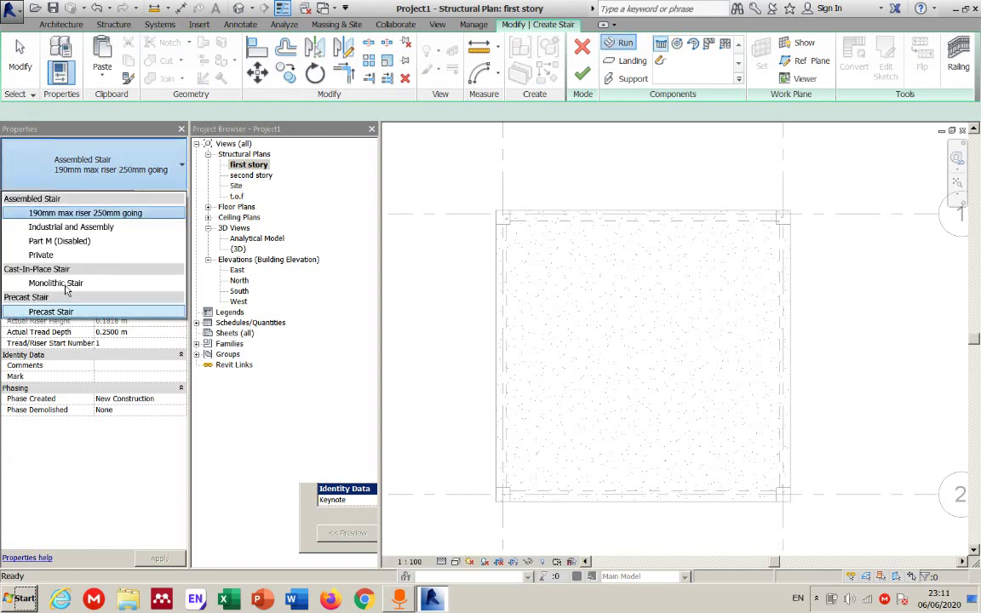
left_click(64, 290)
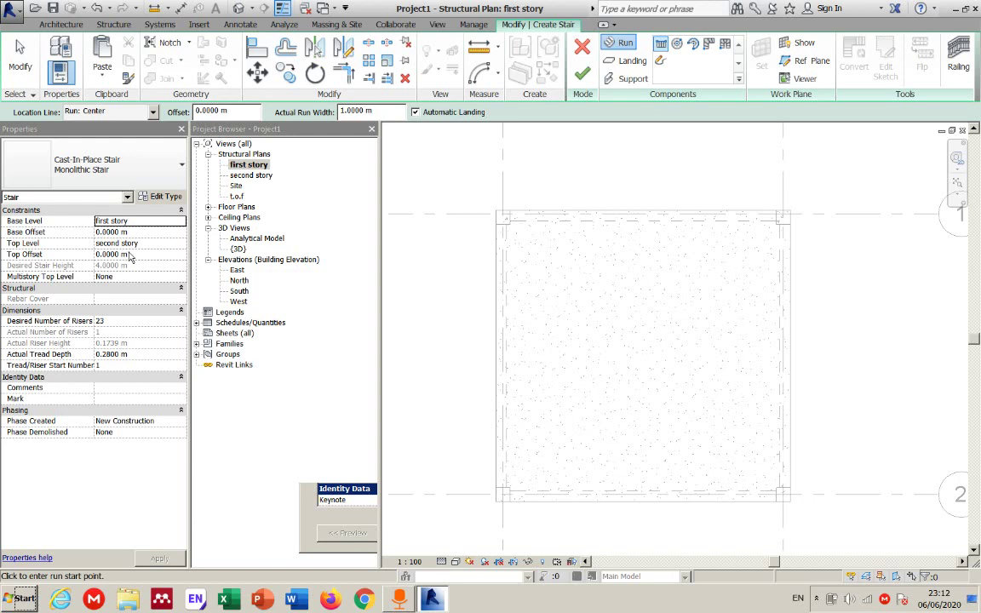
Try different Desired Number of Risers values, from 22 up to 27
left_click(127, 321)
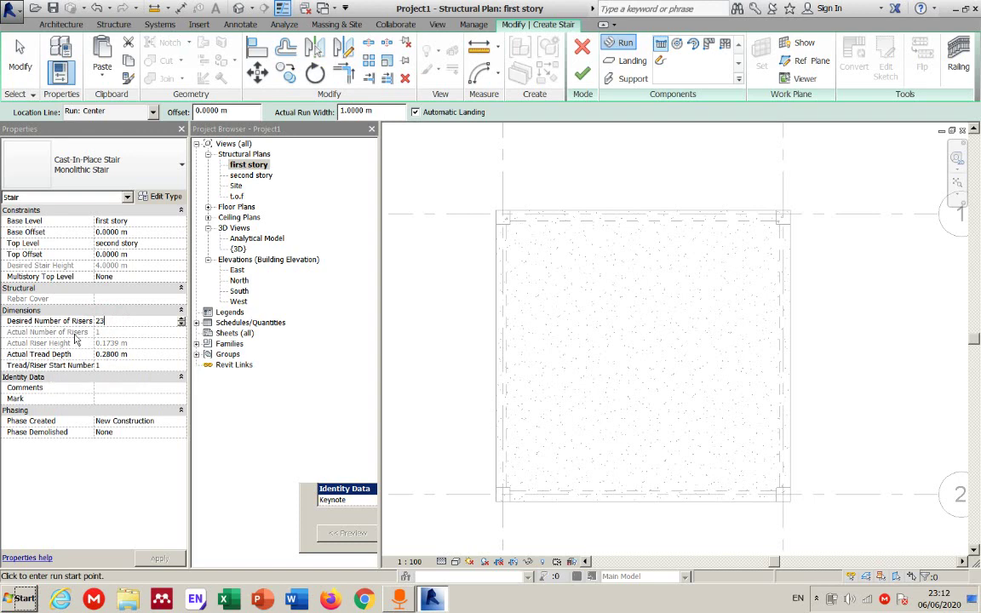
left_click(160, 320)
left_click(181, 323)
left_click(181, 318)
left_click(181, 318)
left_click(181, 318)
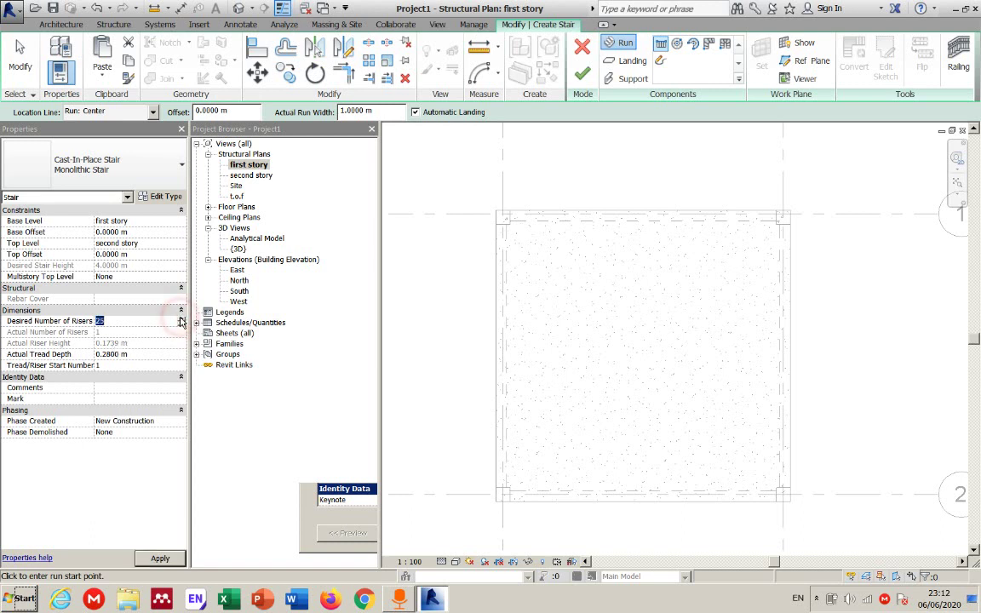
left_click(182, 320)
left_click(132, 353)
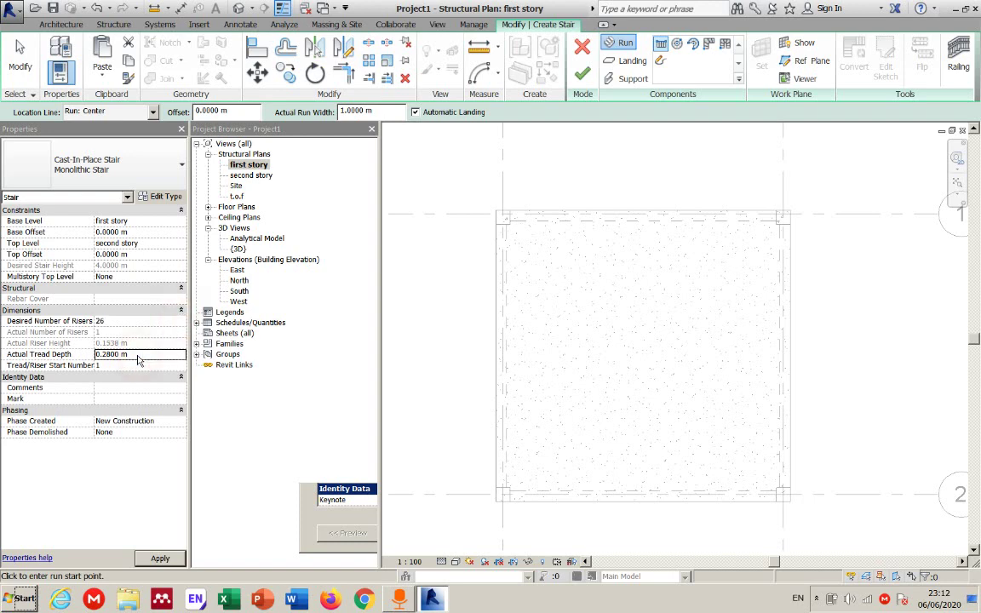
left_click(120, 320)
left_click(182, 318)
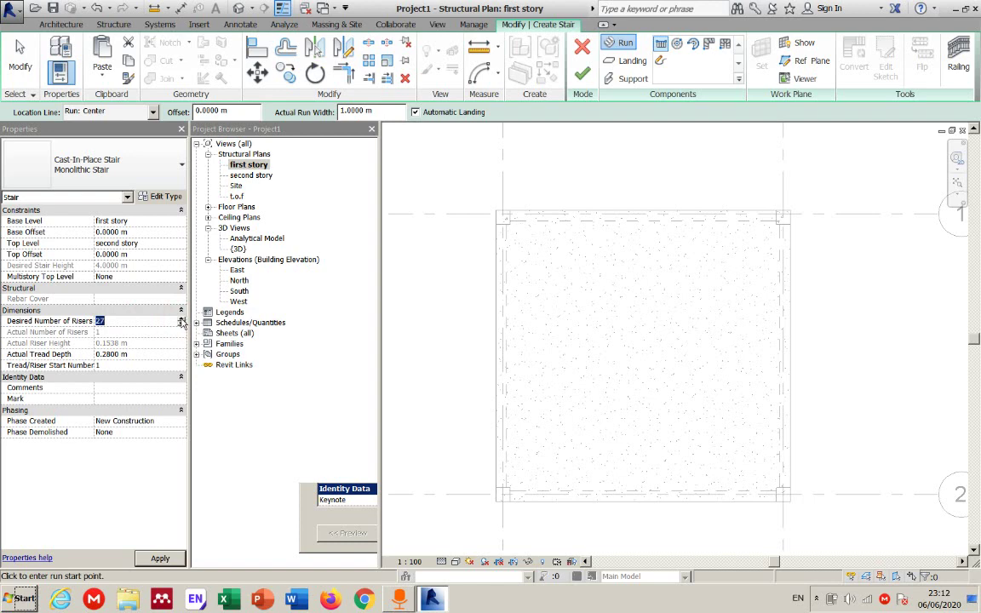
left_click(120, 384)
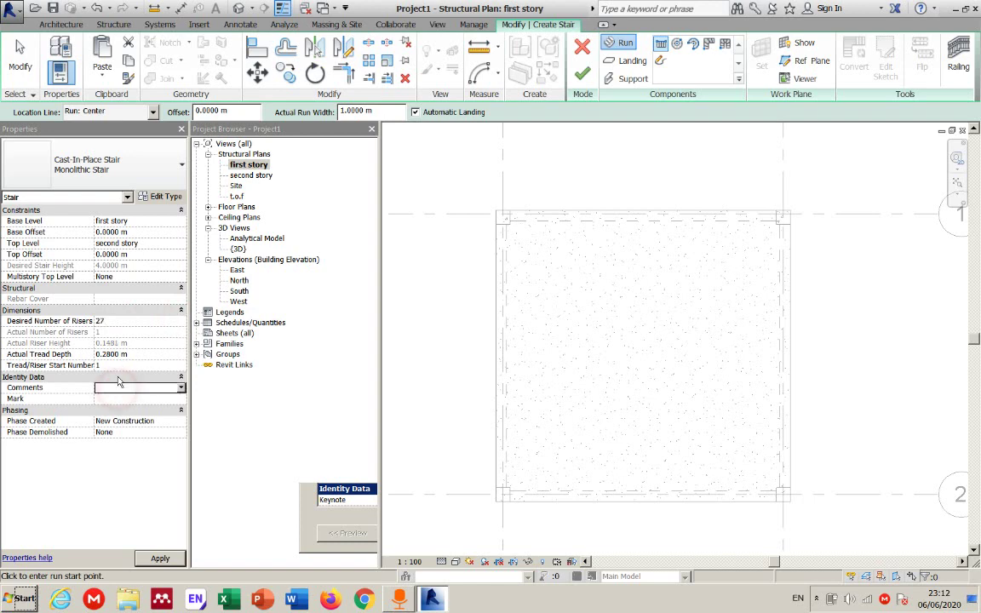
left_click(118, 337)
Set the desired risers to 20, apply, and accept the riser height warning
left_click(124, 320)
left_click(181, 324)
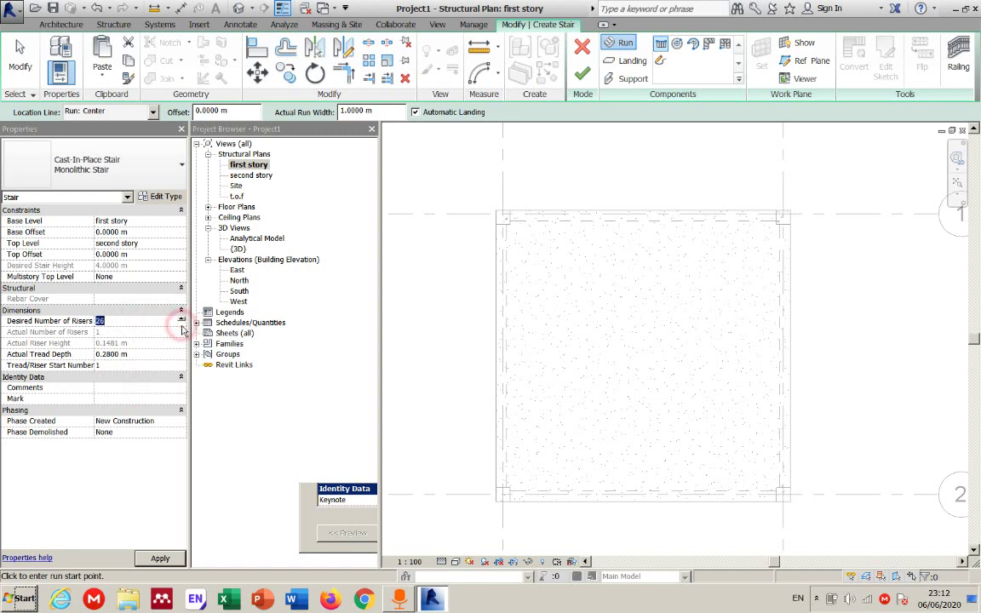
left_click(181, 325)
left_click(181, 324)
left_click(181, 325)
left_click(181, 324)
left_click(182, 325)
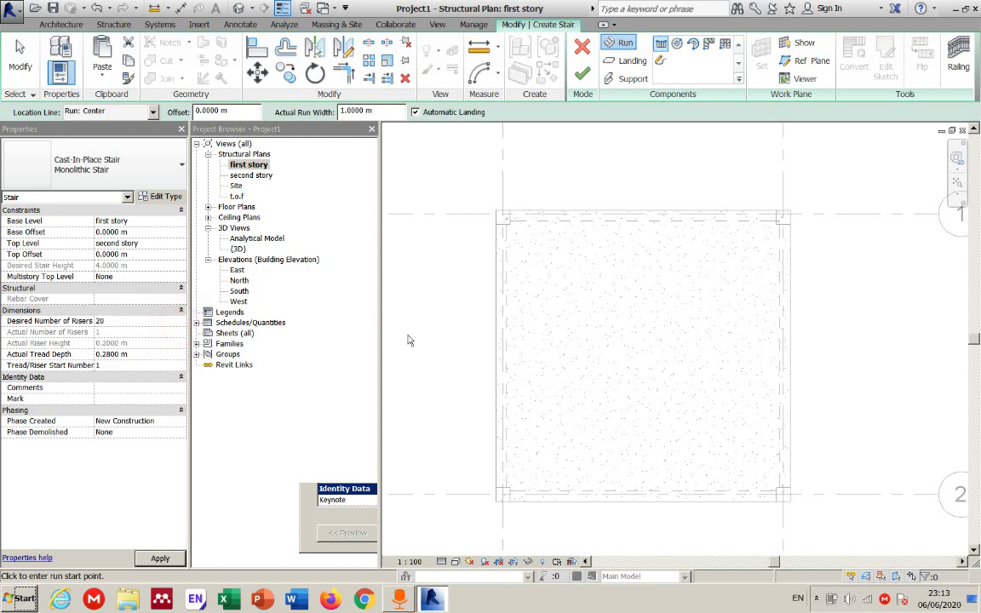
left_click(137, 353)
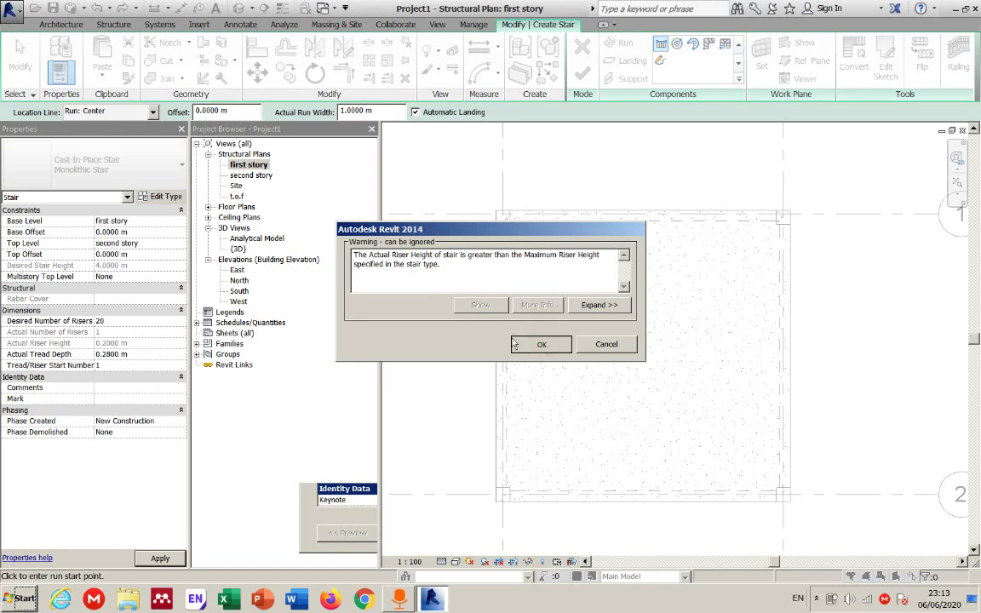
key("Return")
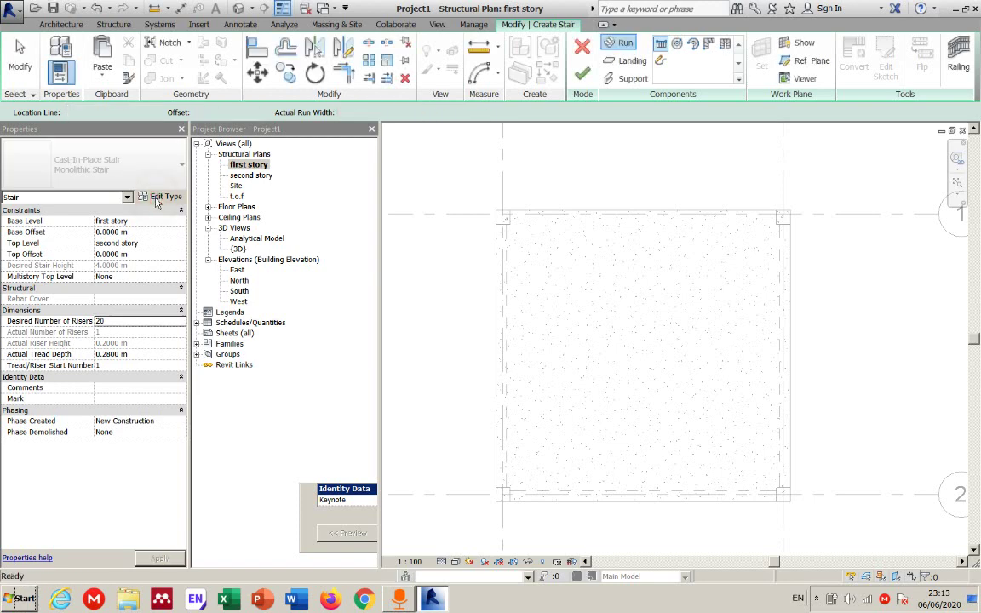
In the stair's type properties, set Maximum Riser Height 0.2000 m and Minimum Tread Depth 0.300 m
left_click(157, 198)
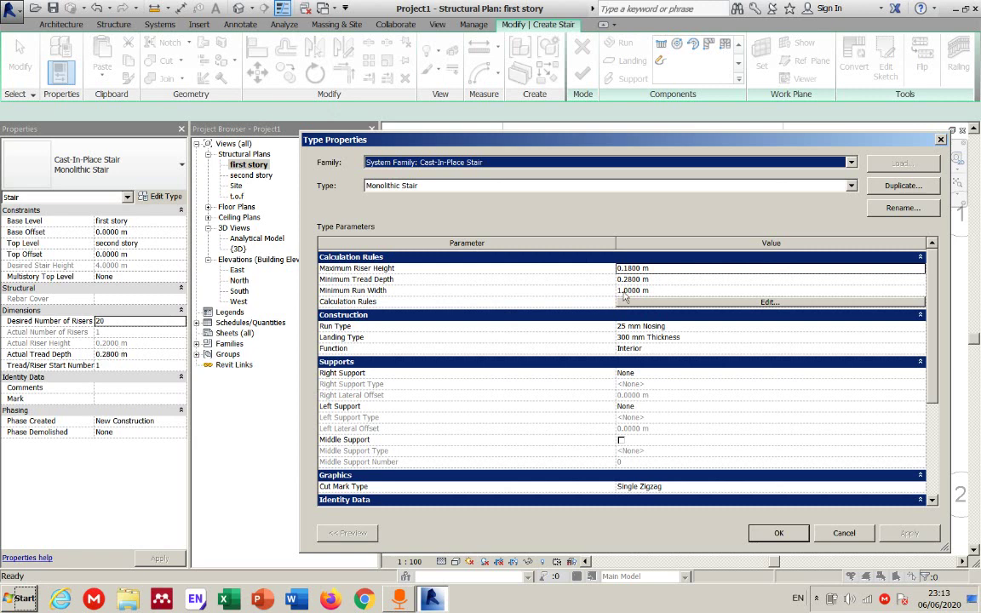
left_click(628, 268)
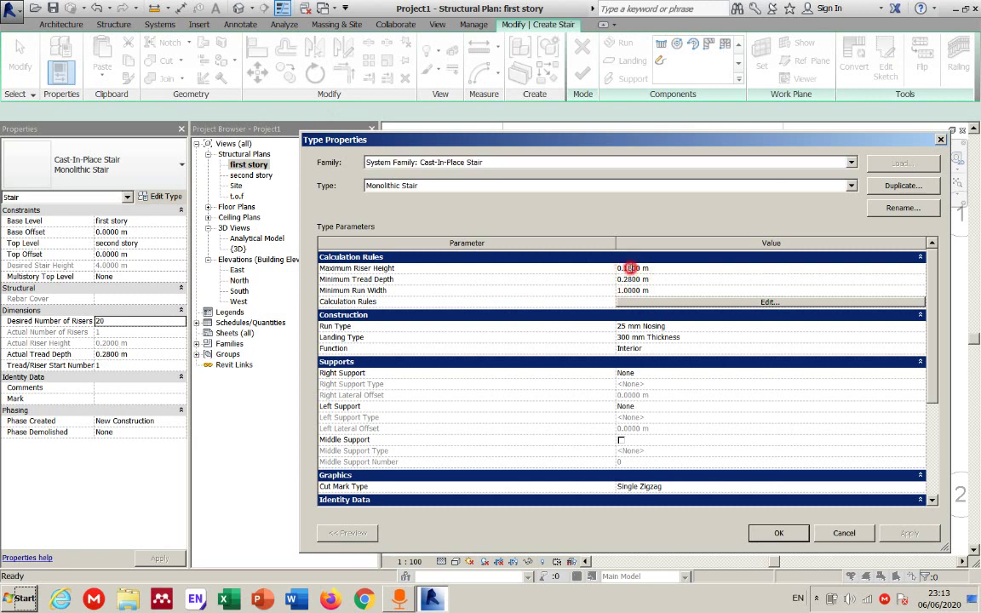
type("20")
left_click(635, 279)
left_click_drag(636, 279, 624, 279)
type("30")
left_click(640, 278)
left_click(782, 532)
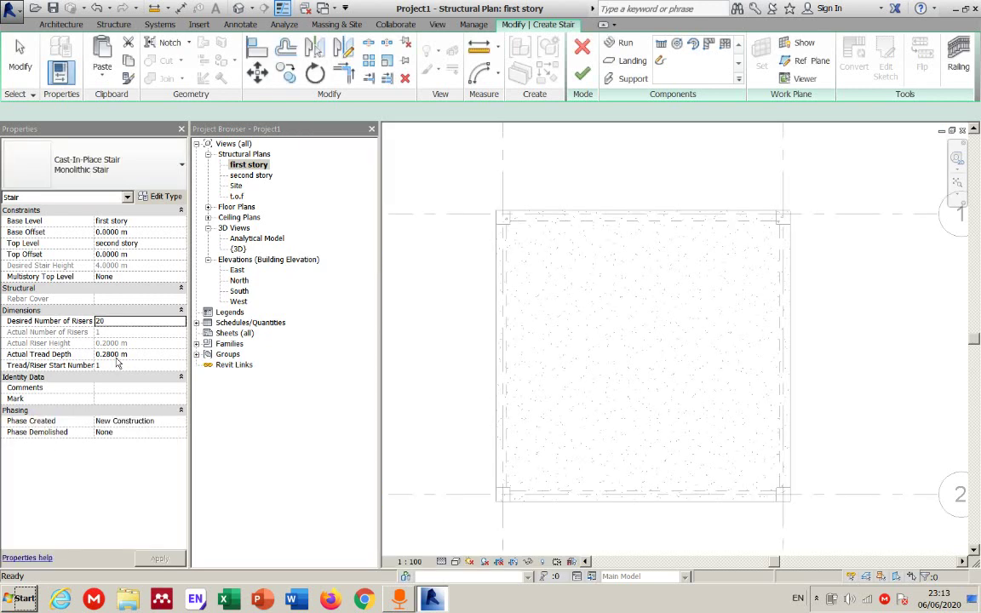
Set the stair's Actual Tread Depth to 0.30 m and pick the Straight run tool
left_click(108, 356)
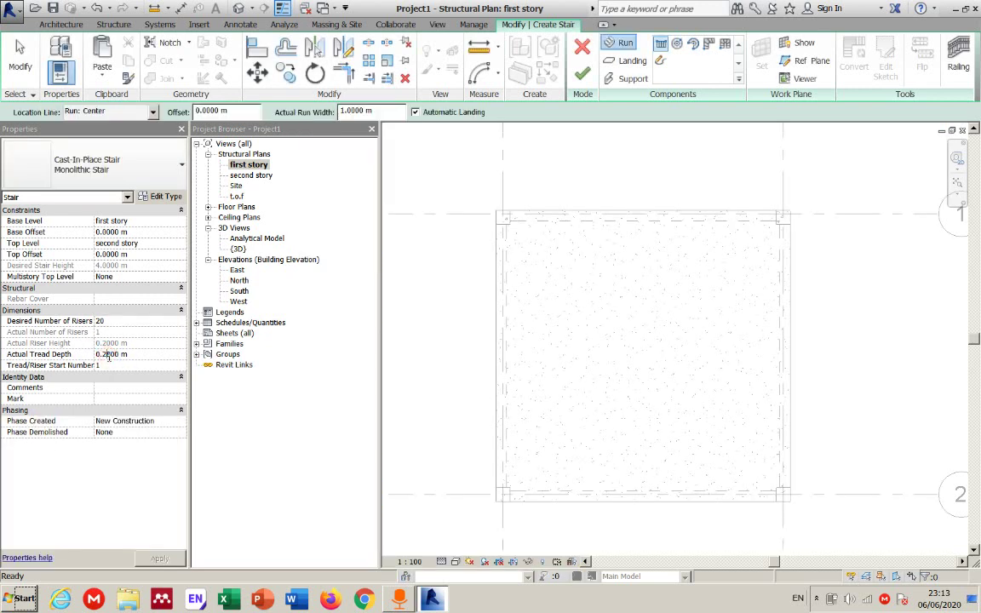
left_click_drag(109, 353, 103, 354)
type("30")
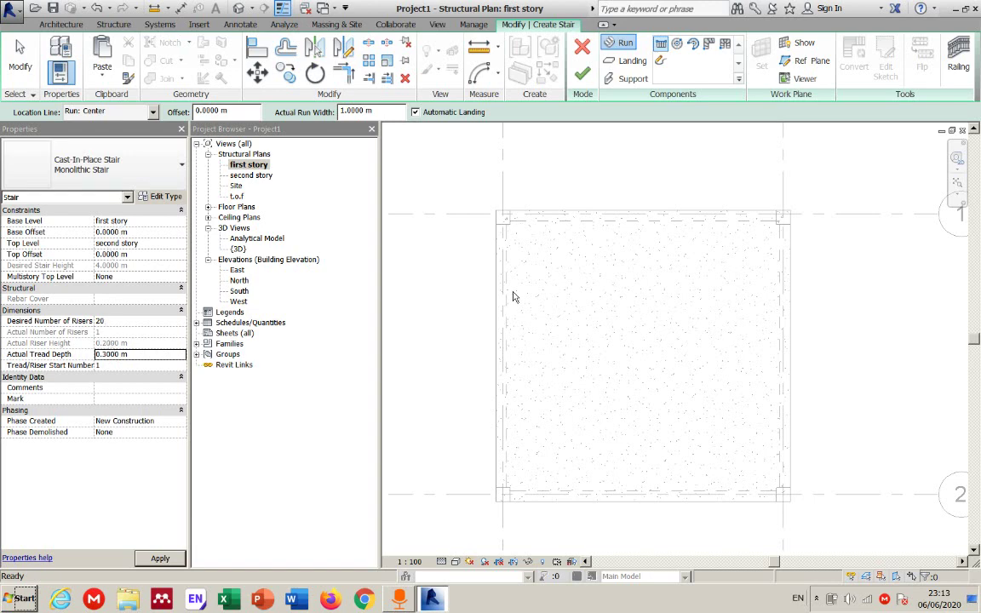
left_click(661, 43)
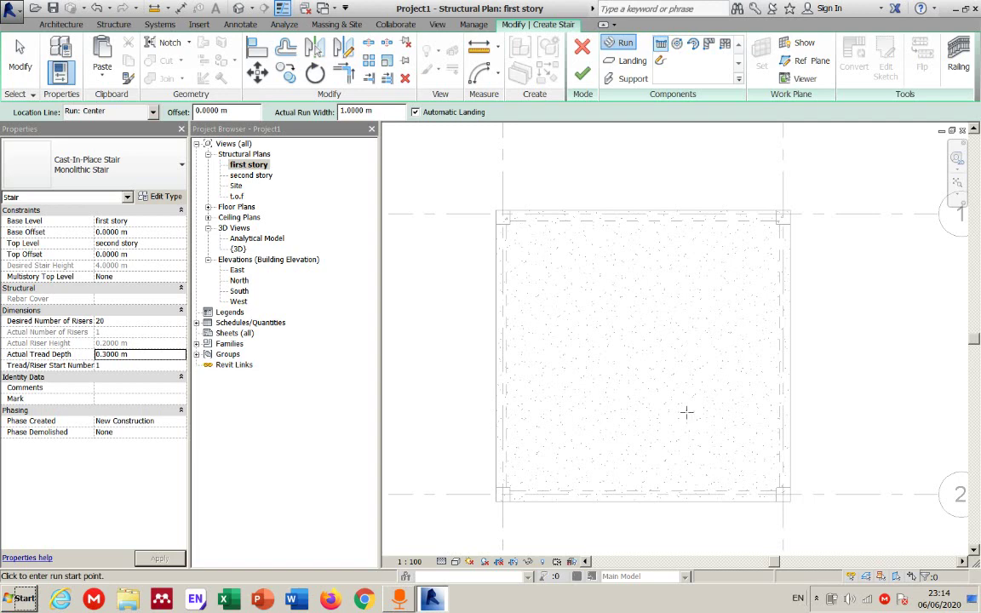
Sketch two parallel 10-riser runs joined by a landing in the slab's lower right
left_click(746, 466)
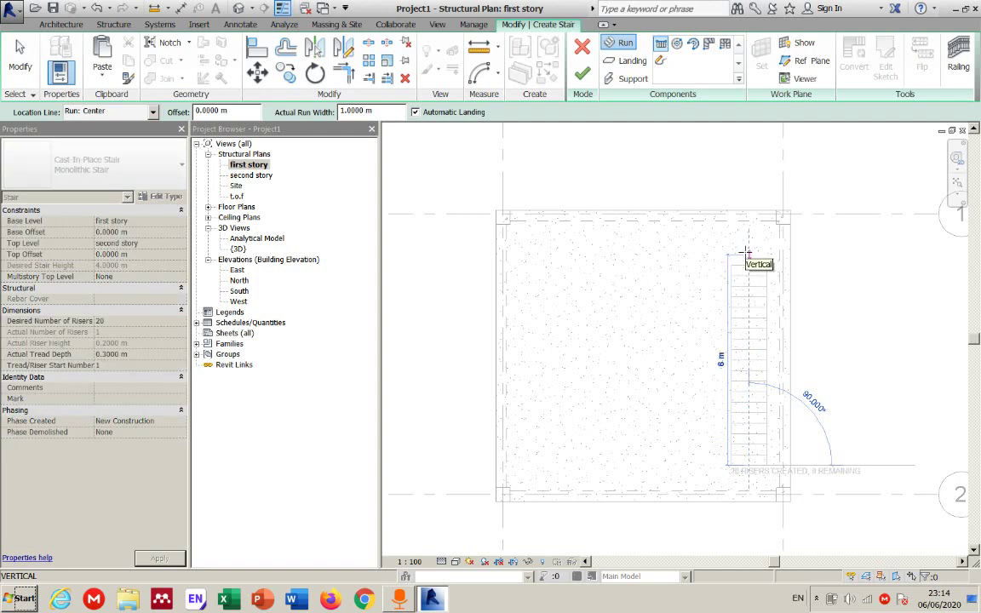
left_click(750, 368)
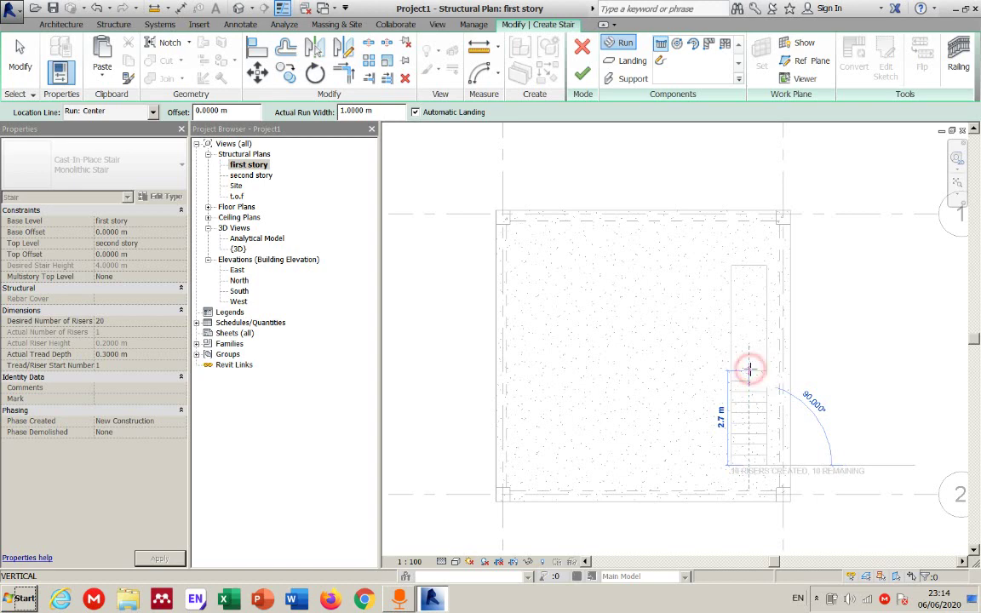
left_click(682, 369)
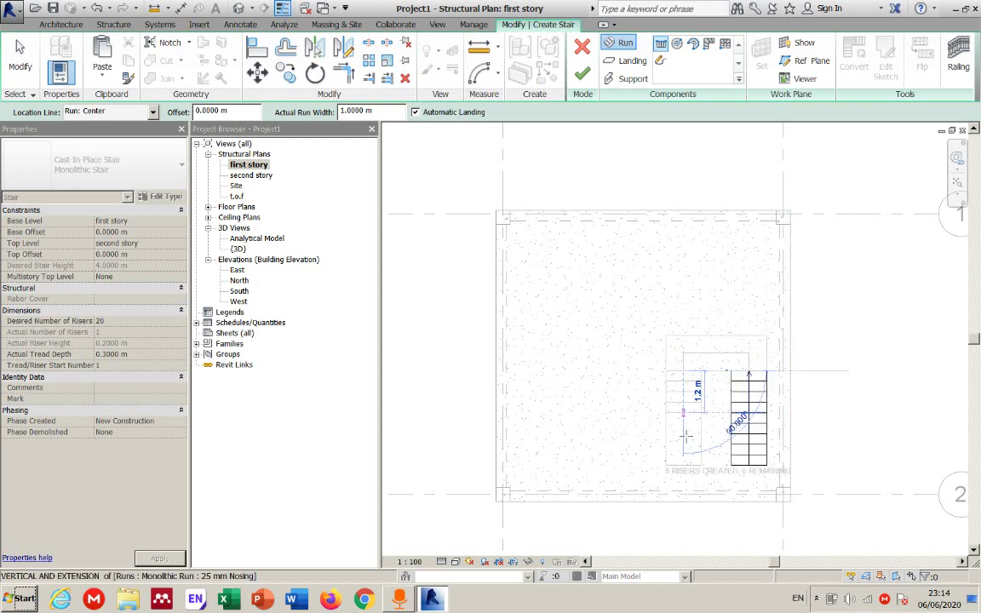
left_click(685, 474)
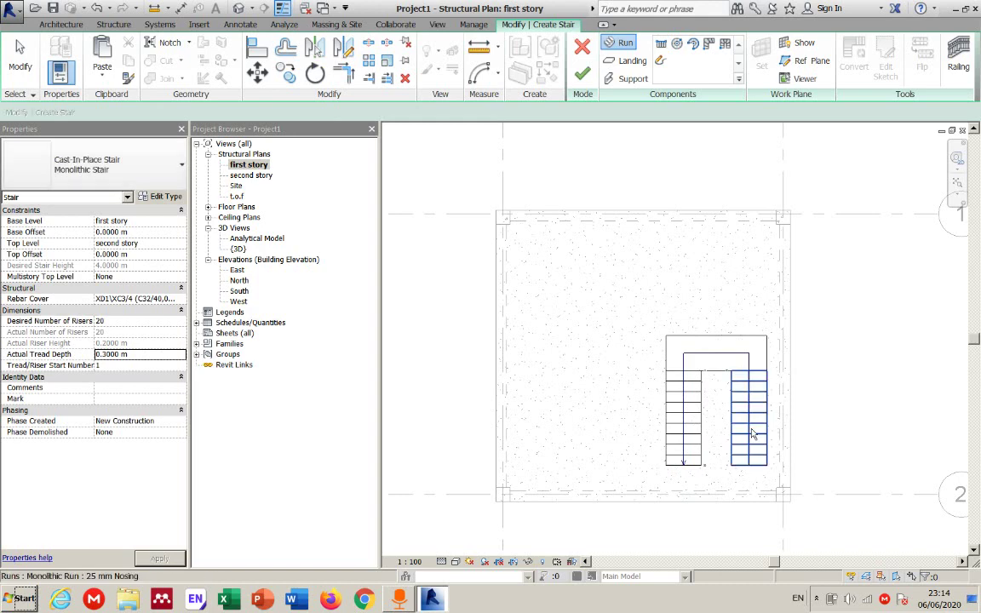
key("Escape")
Zoom in on the stair and select both runs together with the landing
left_click(683, 417)
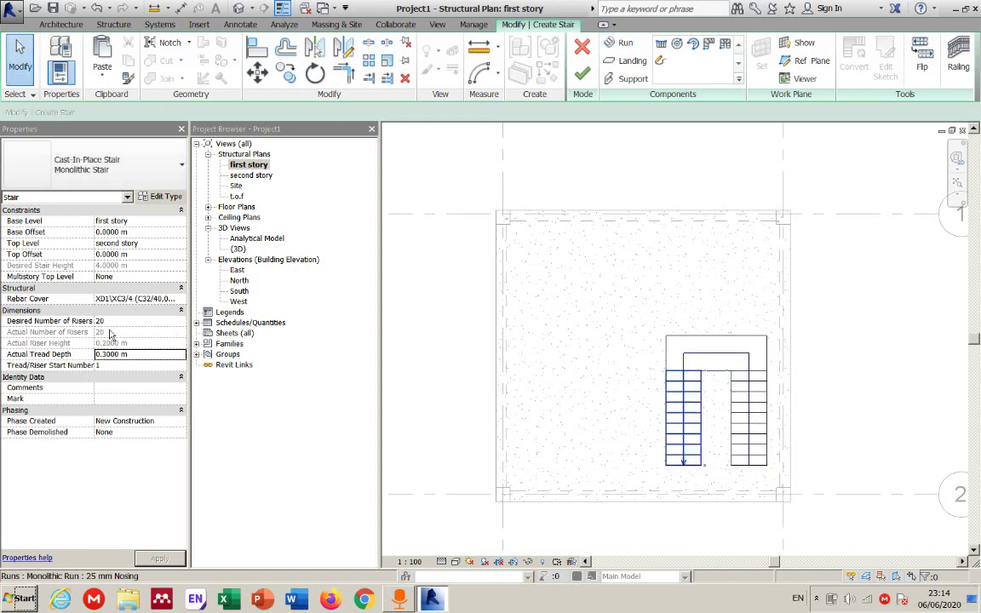
key("Escape")
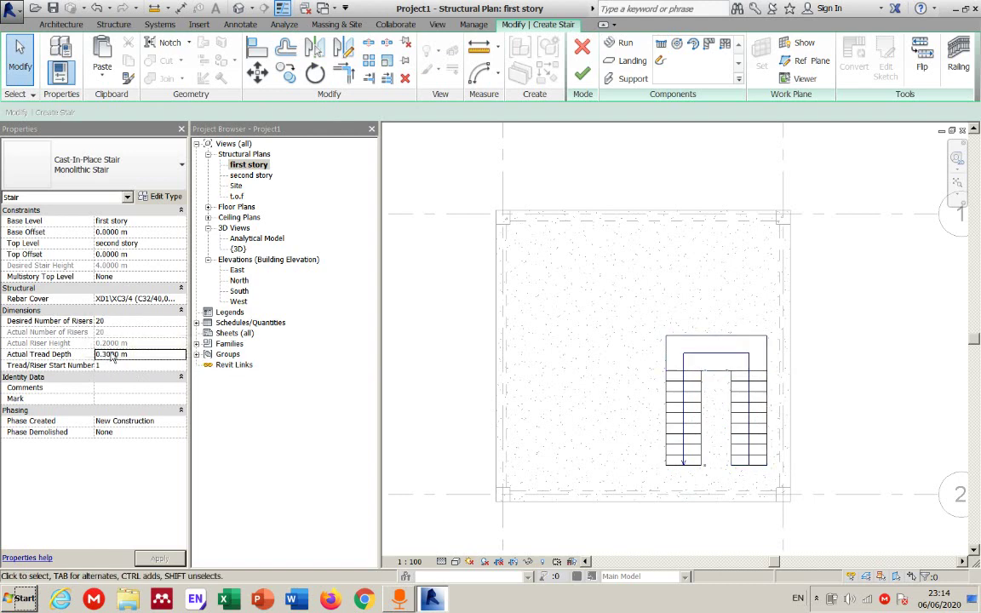
scroll(657, 406, "up", 2)
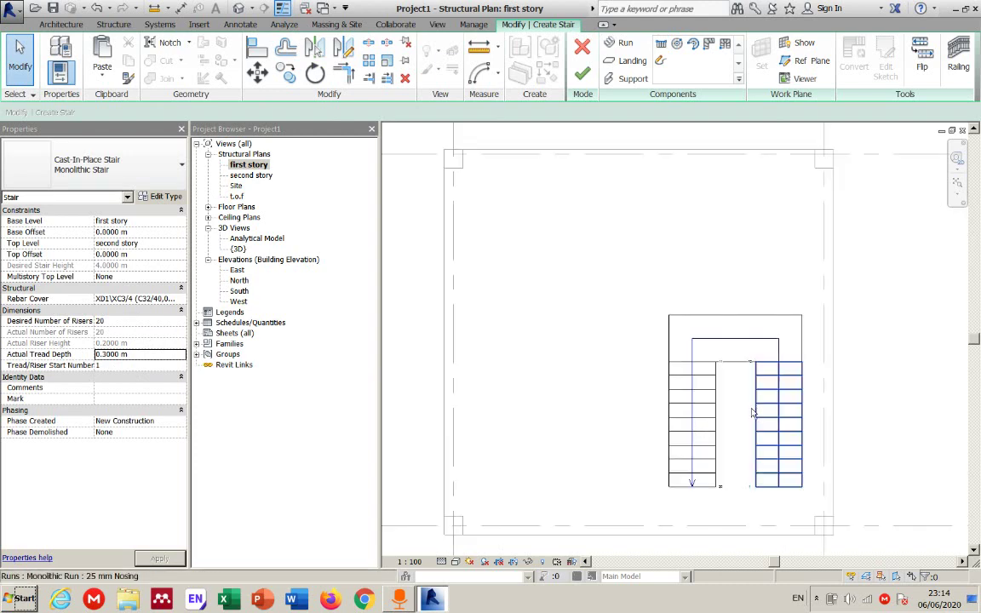
scroll(655, 396, "up", 1)
middle_click_drag(916, 367, 788, 336)
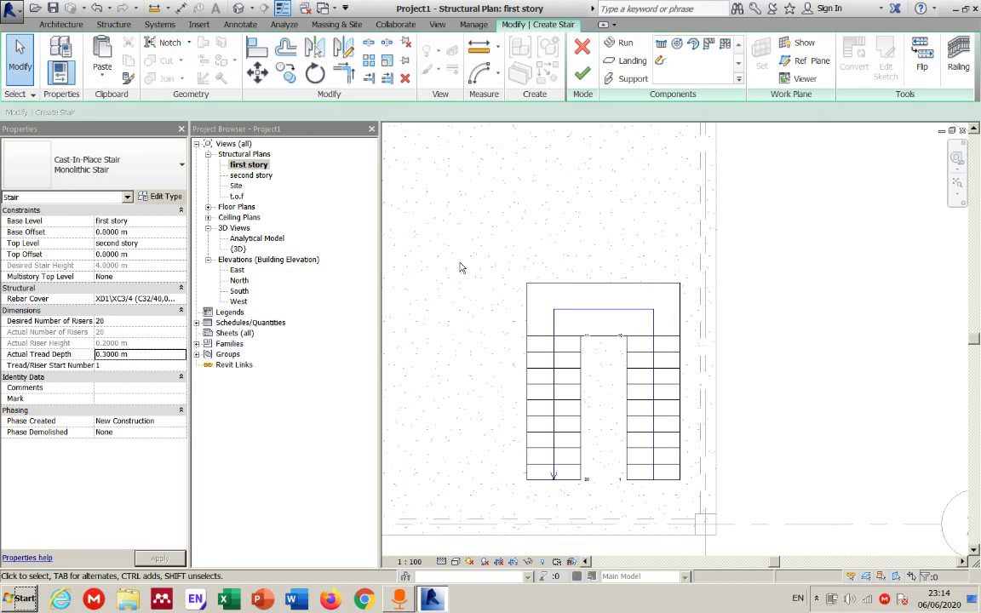
left_click_drag(413, 237, 637, 473)
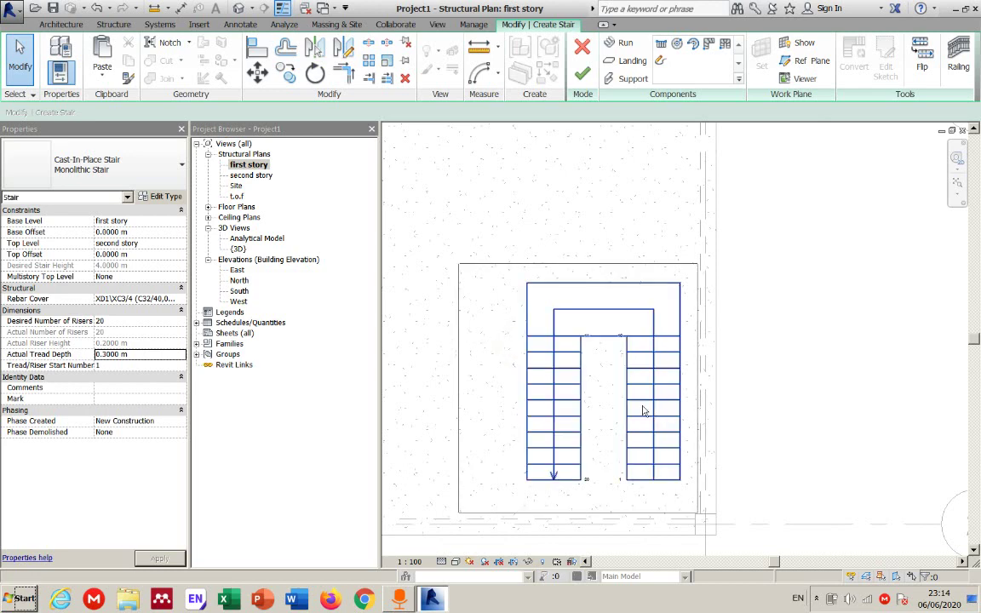
key("Escape")
key("ctrl+Left")
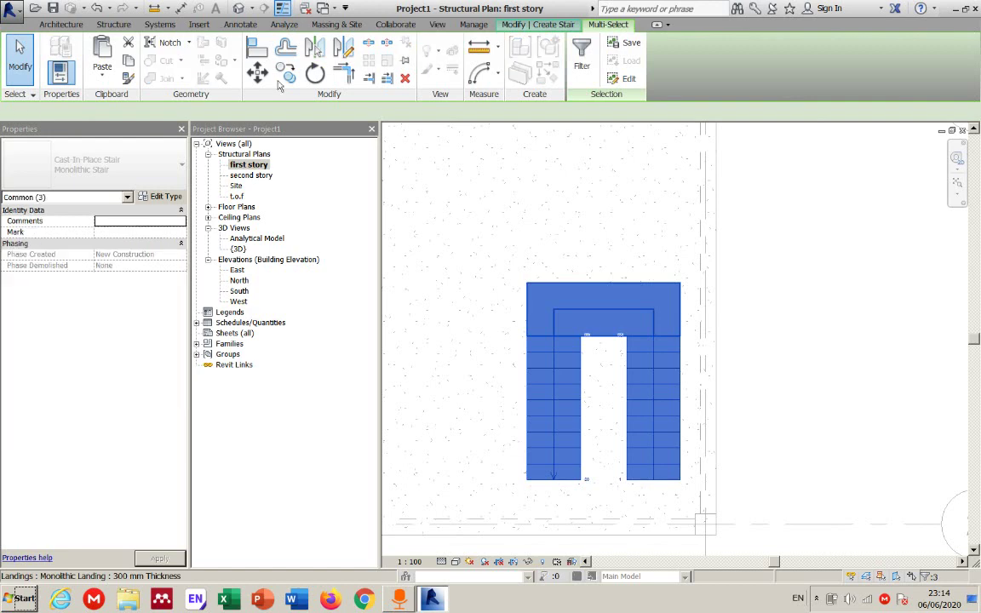
scroll(474, 171, "down", 2)
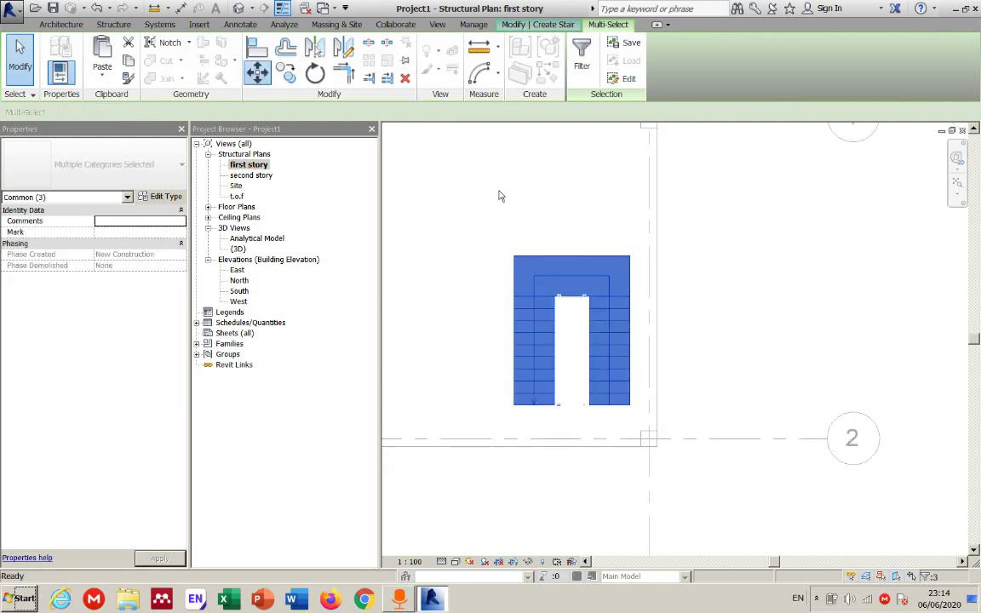
middle_click_drag(683, 283, 843, 343)
Move the stair (MV) from its corner about 3 m up and left into the bay
key("m")
key("v")
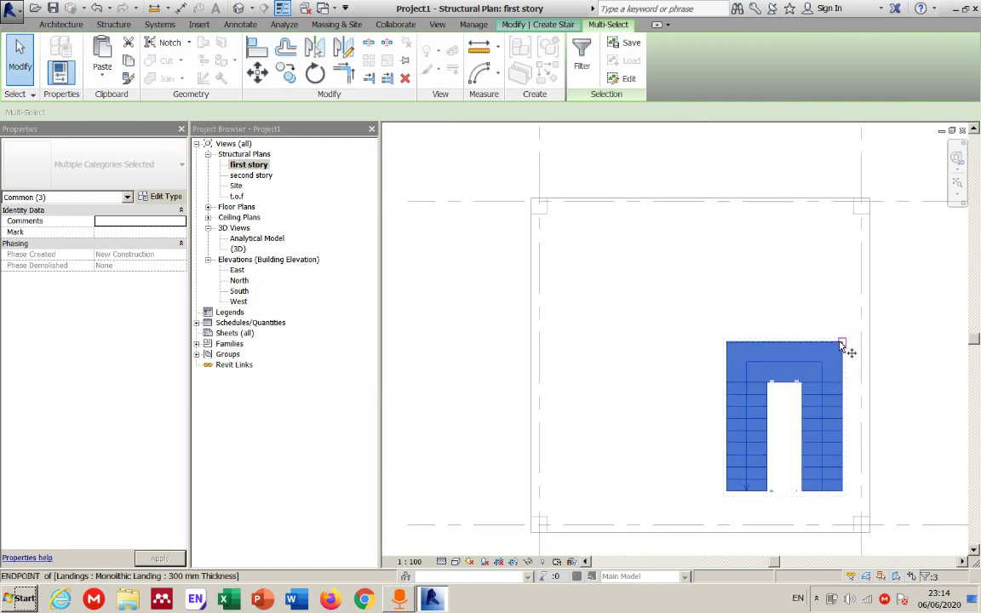
left_click(706, 309)
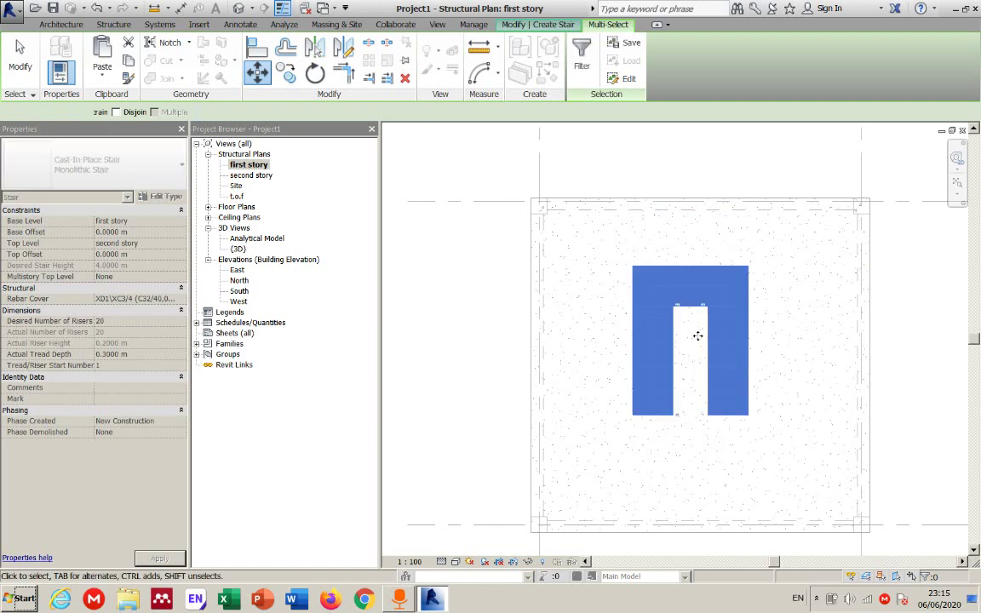
scroll(687, 339, "up", 1)
scroll(686, 317, "up", 1)
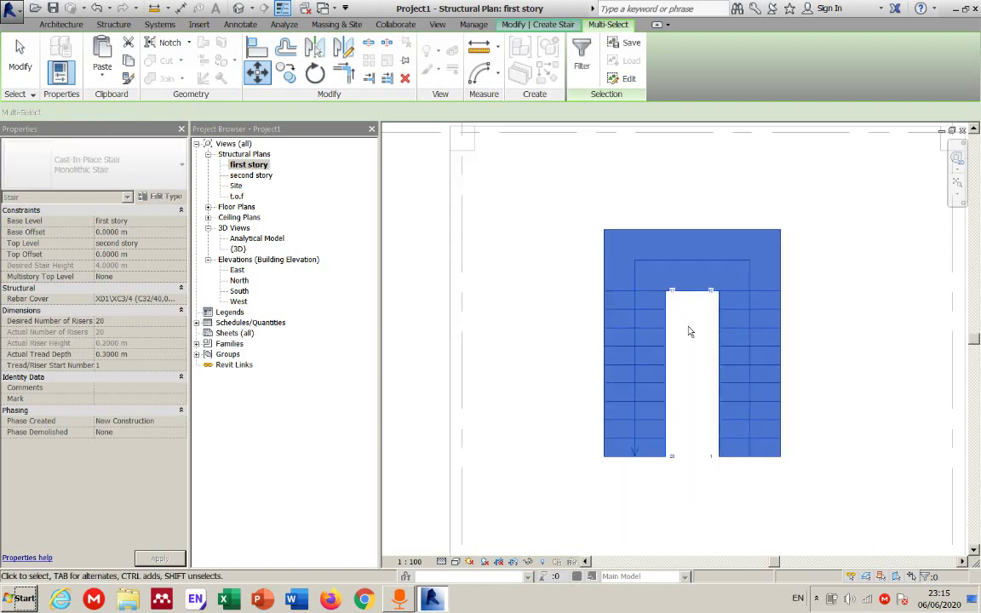
Enter Edit Stairs mode and inspect the 300 mm thick monolithic landing and the left run
double_click(720, 295)
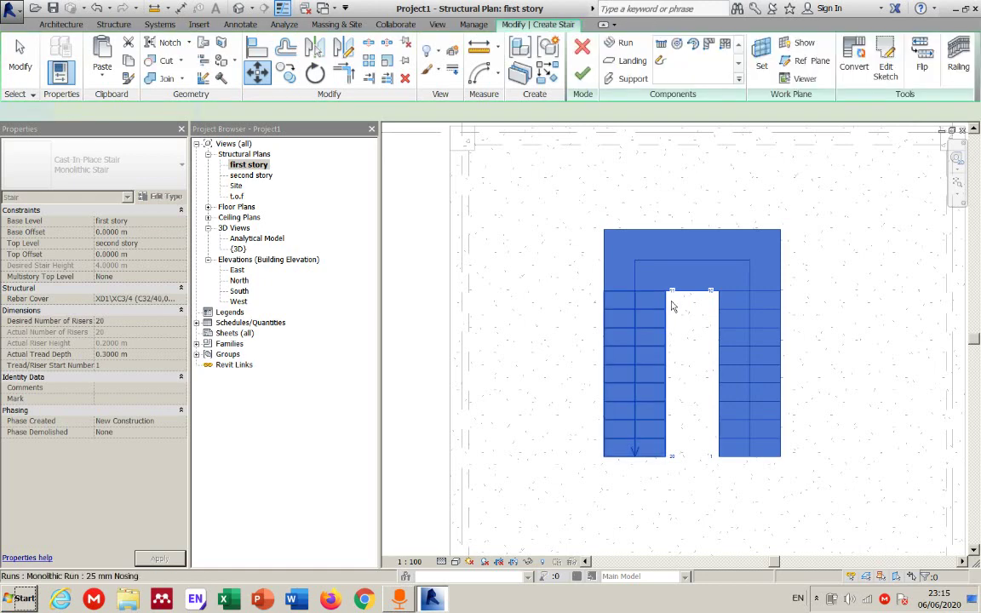
left_click(691, 316)
left_click(623, 283)
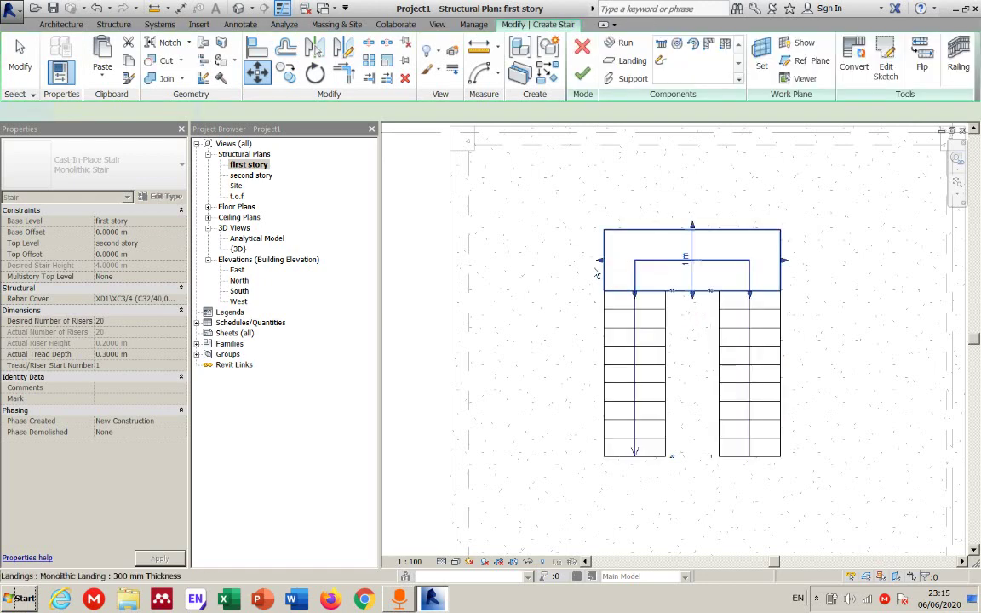
left_click(615, 266)
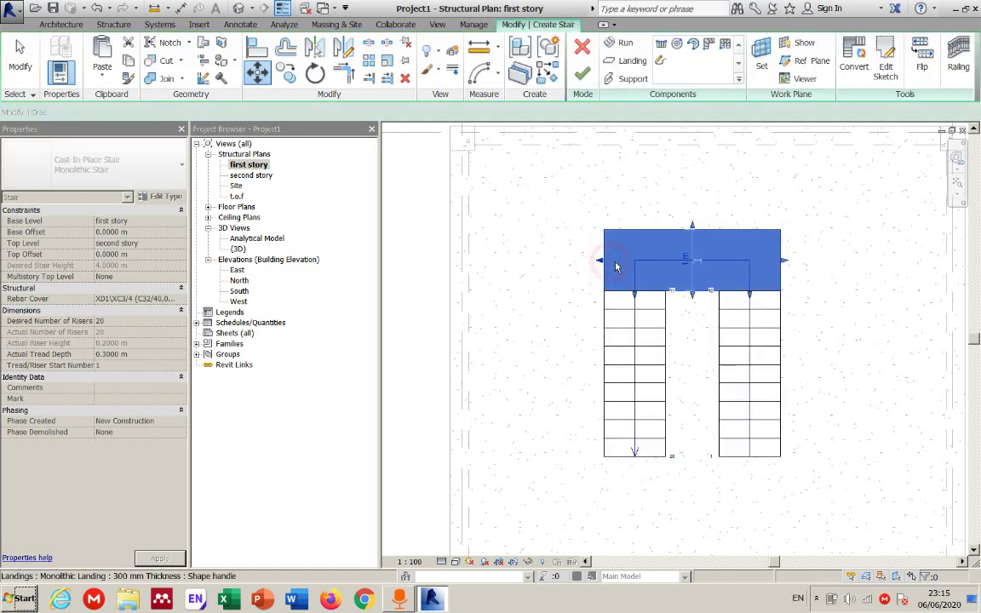
left_click_drag(616, 267, 625, 264)
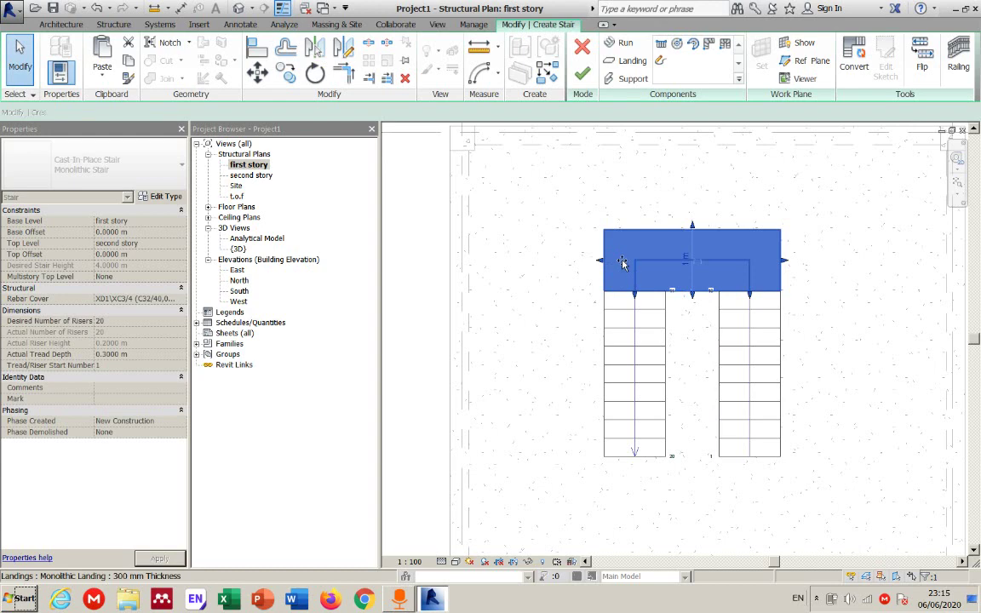
left_click(604, 258)
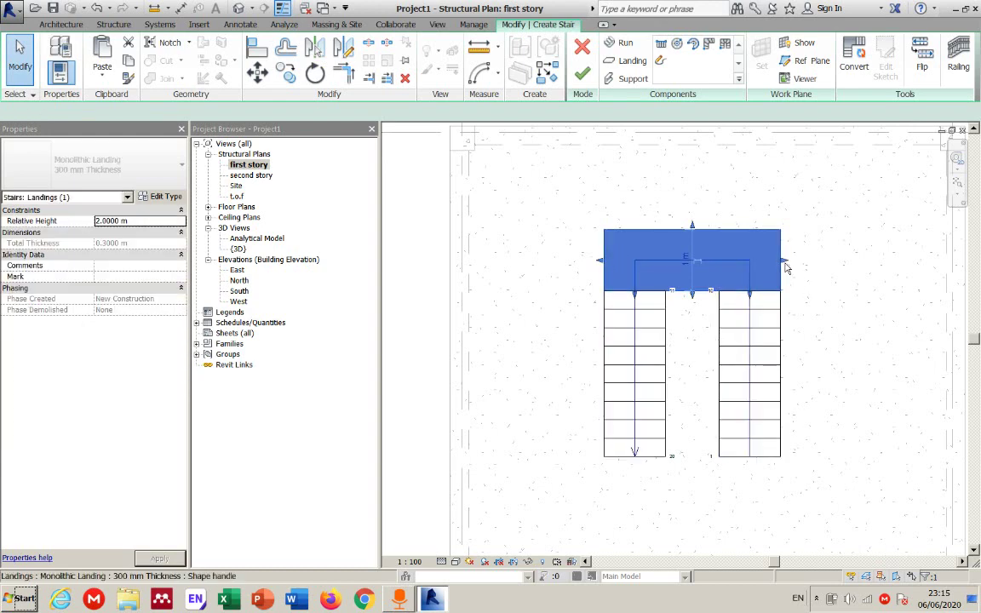
left_click_drag(764, 267, 797, 252)
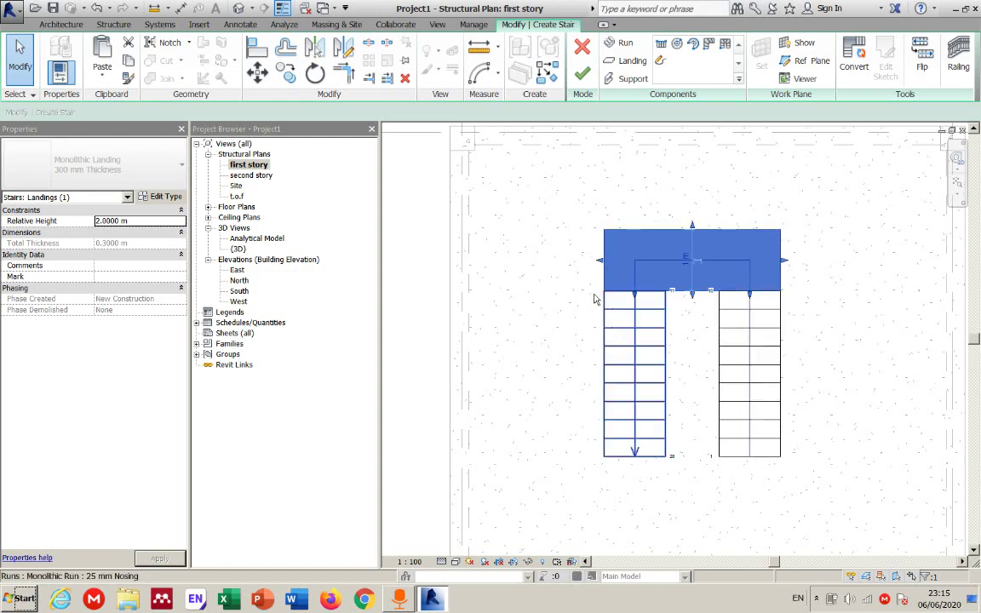
left_click(614, 273)
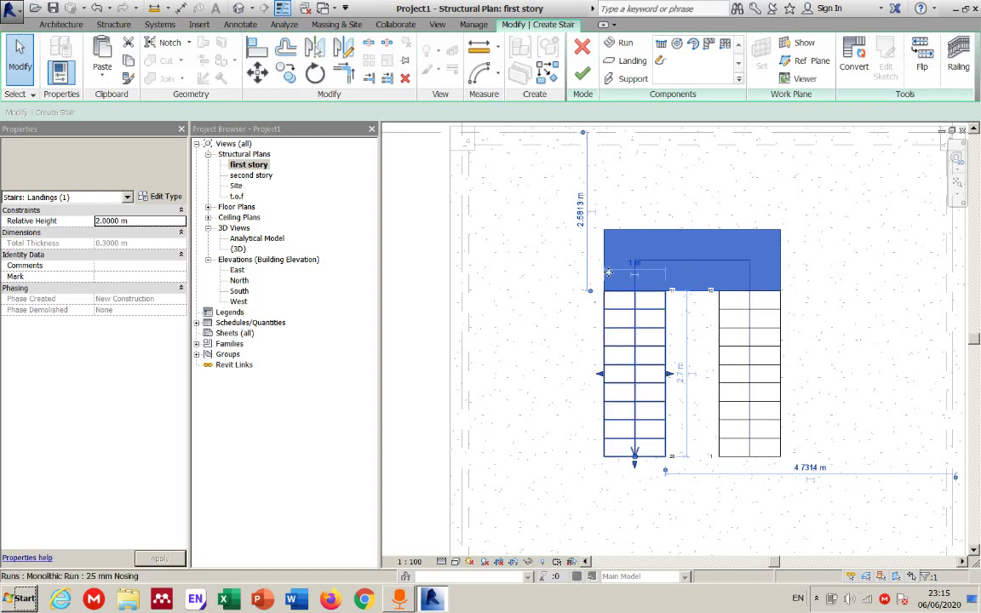
Nudge the right run toward the left run, undo the move, and clear the selection
left_click(719, 311)
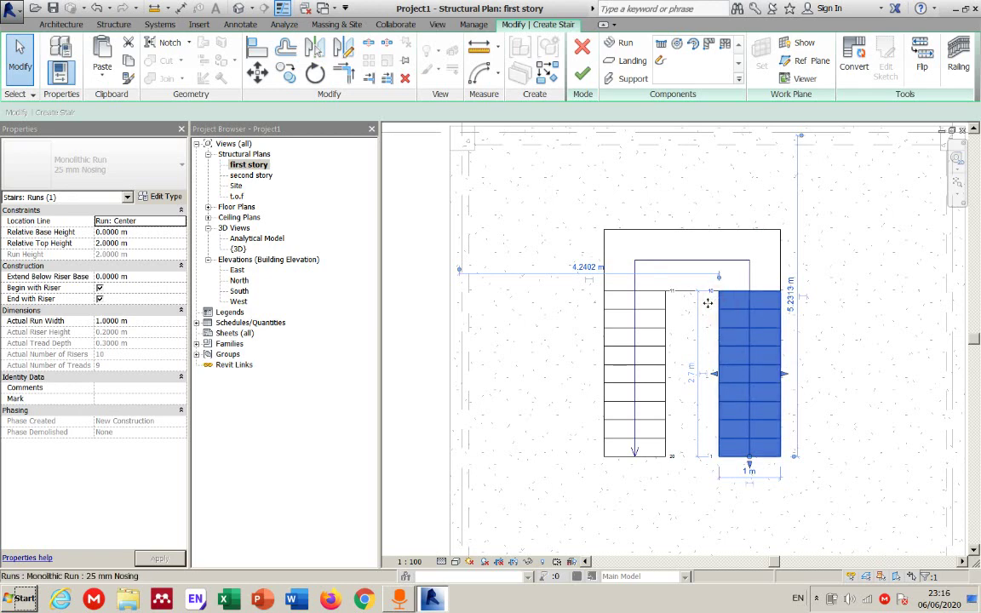
left_click_drag(703, 303, 698, 306)
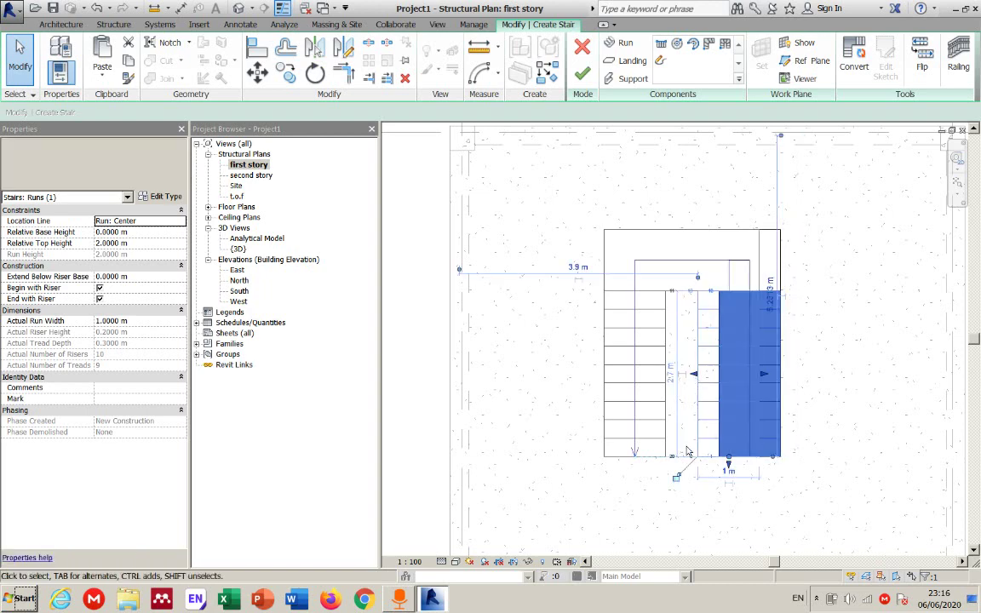
key("ctrl+z")
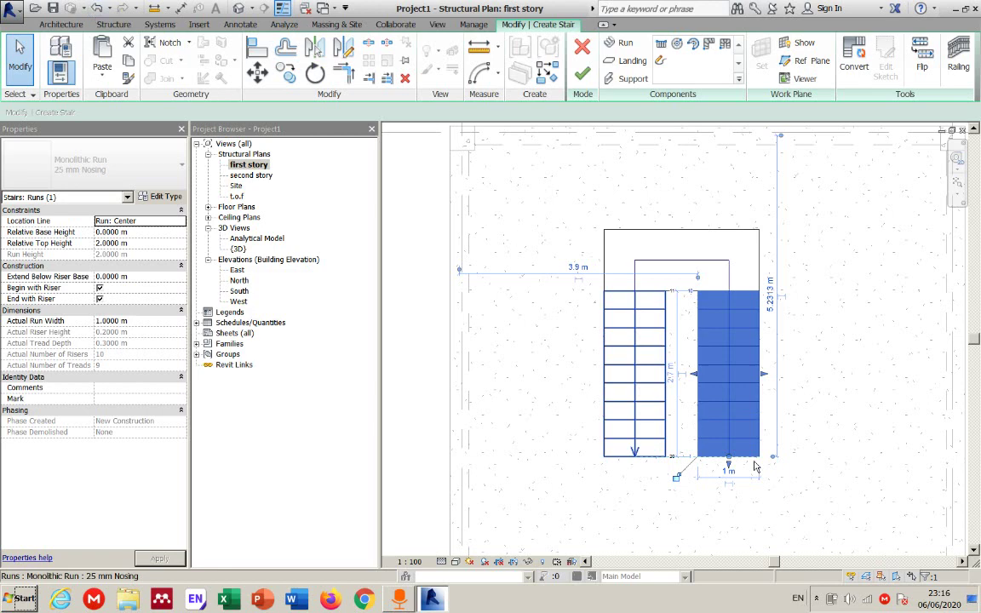
left_click(550, 380)
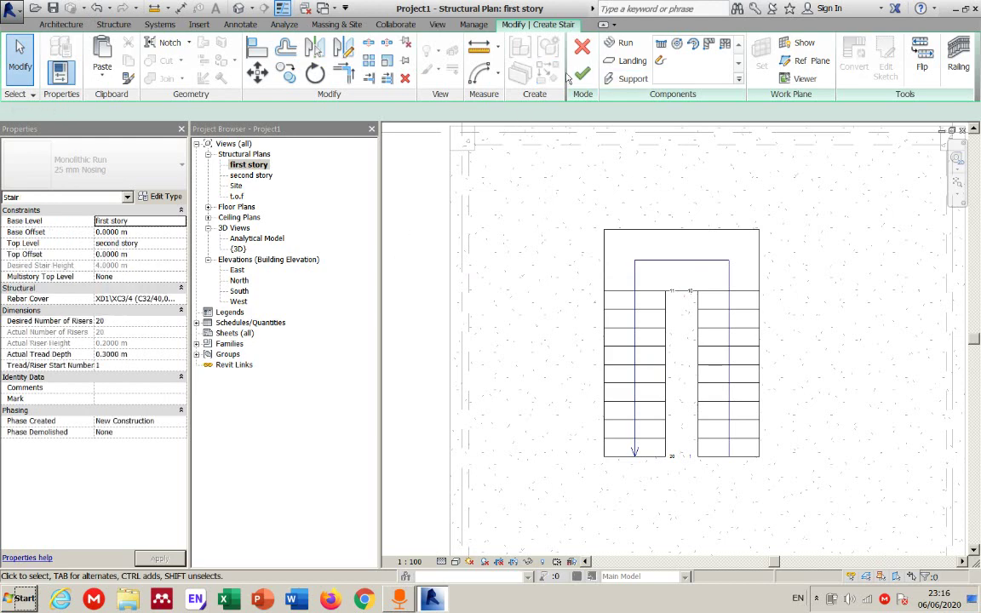
Finish the stair edit, creating the U-shaped stair with 900mm railings, and deselect it
left_click(583, 75)
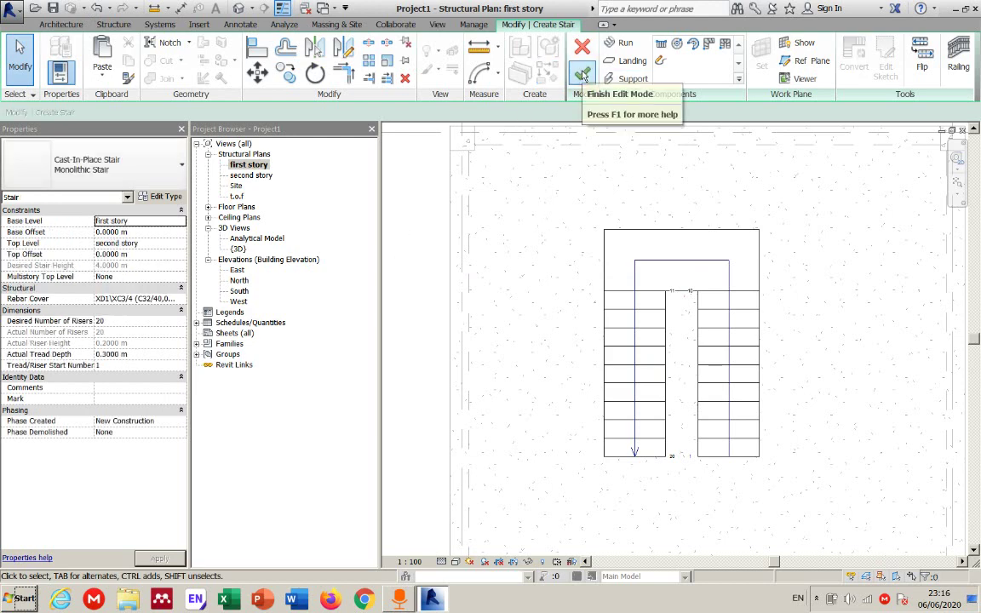
left_click(583, 75)
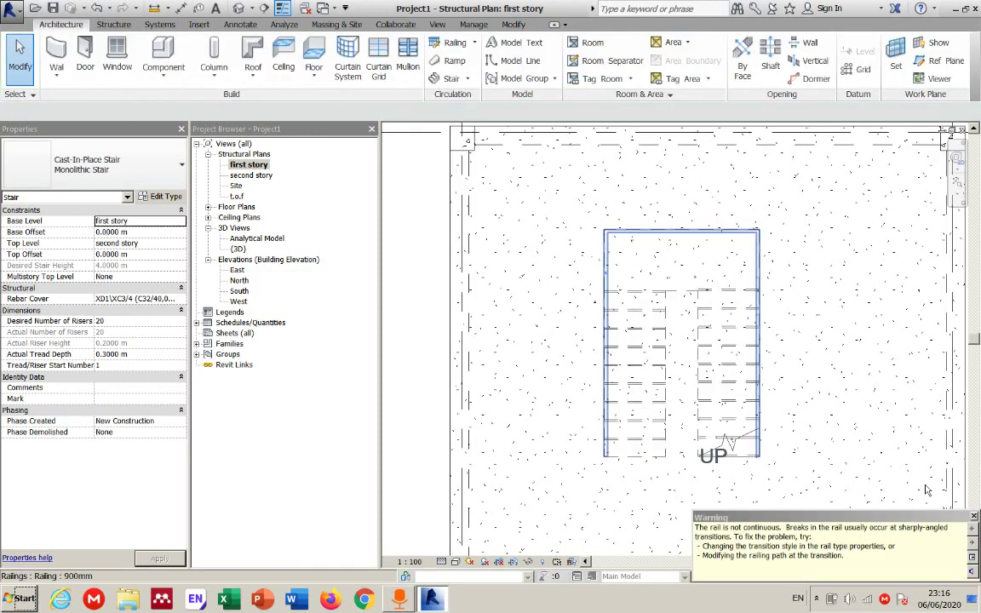
key("Escape")
Dismiss the railing warning and orbit the default 3D view showing the stair between floors
left_click(975, 518)
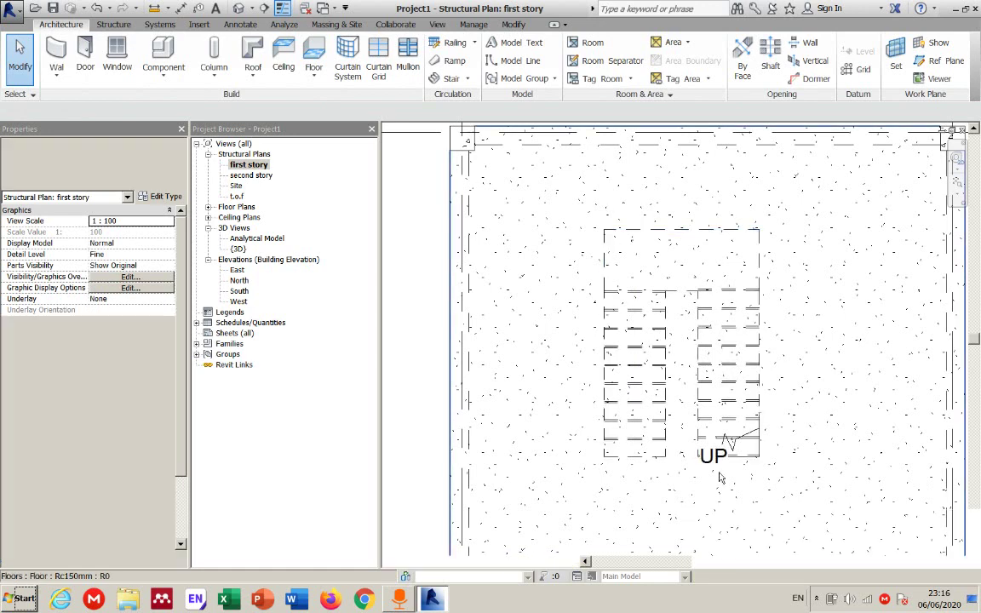
left_click(241, 9)
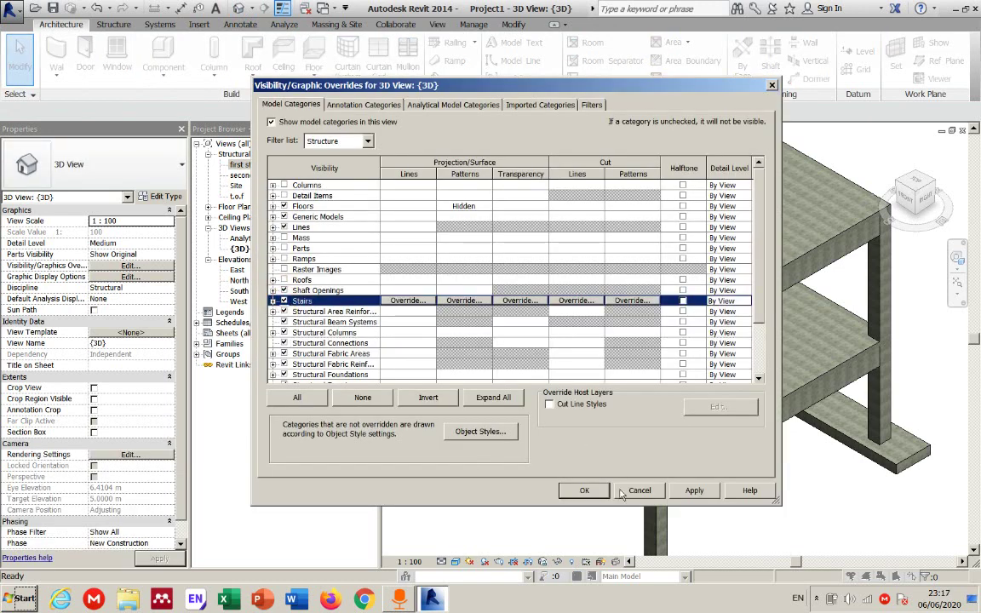
left_click(585, 490)
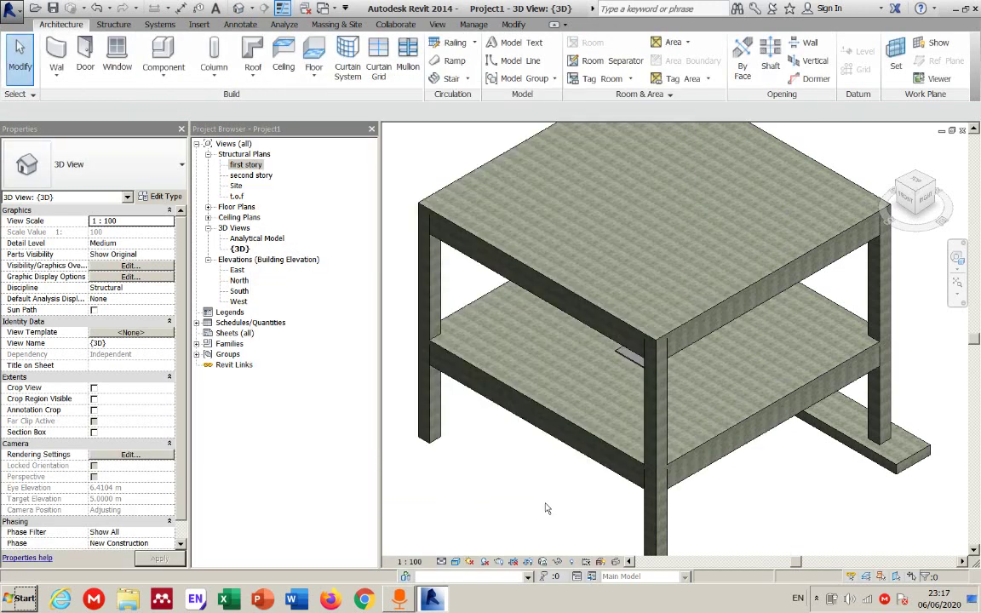
mouse_move(585, 485)
middle_mouse_down("shift")
mouse_move(575, 538)
mouse_move(564, 534)
mouse_move(602, 457)
mouse_move(608, 398)
mouse_move(621, 401)
mouse_move(635, 471)
mouse_move(494, 425)
middle_mouse_up("shift")
On the first story plan, draw a rectangular shaft boundary between opposite stair corners
left_click(241, 165)
double_click(241, 164)
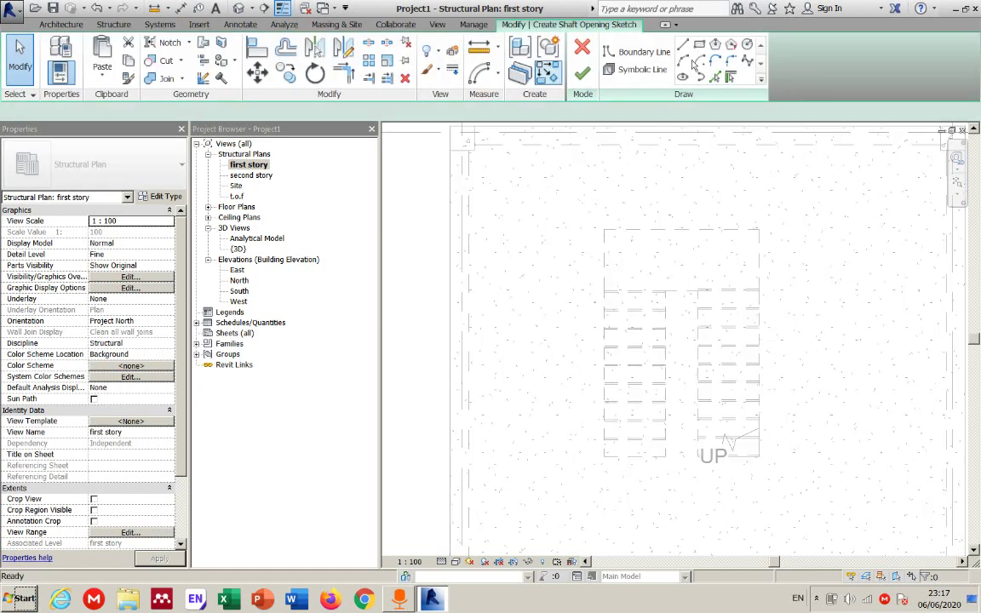
left_click(699, 45)
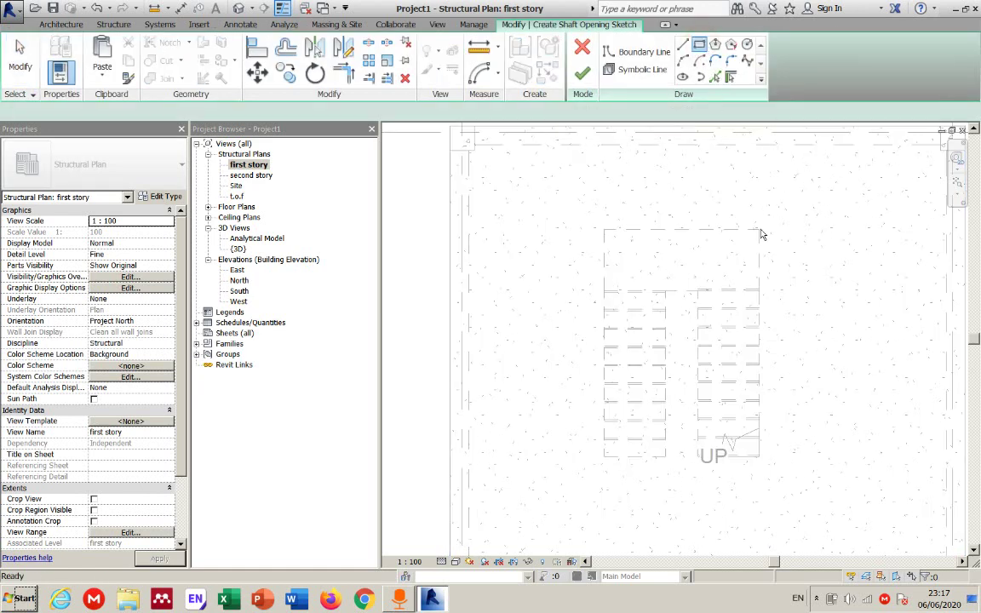
left_click(759, 230)
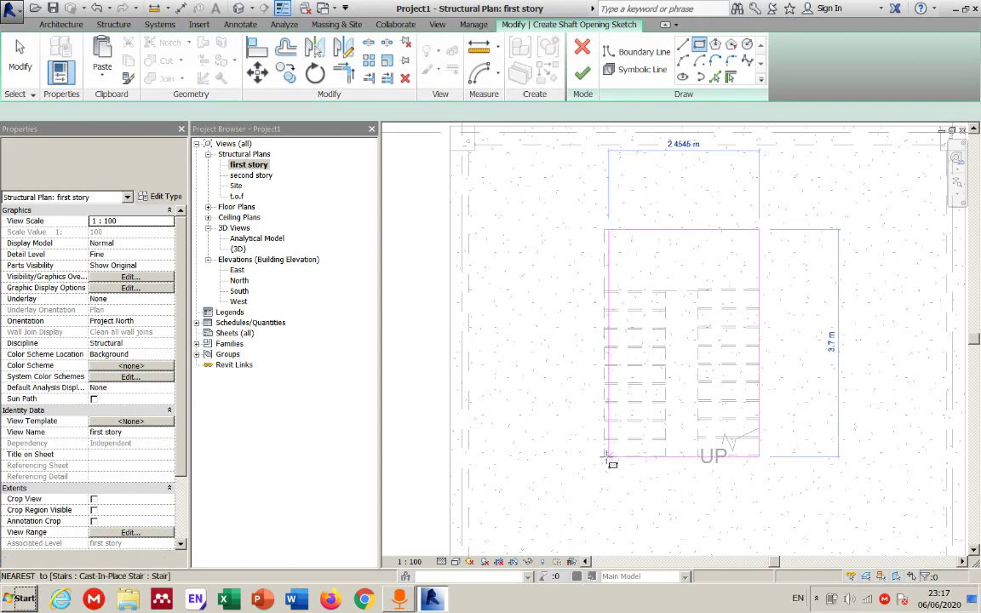
left_click(605, 457)
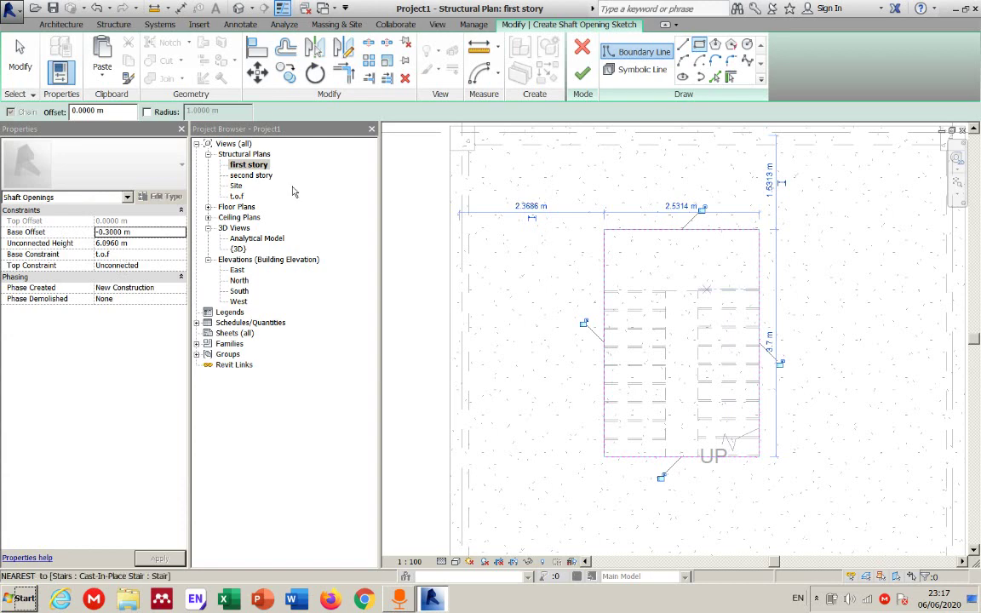
Constrain the shaft opening from the First Story base to the Second Story top
left_click(134, 254)
left_click(181, 256)
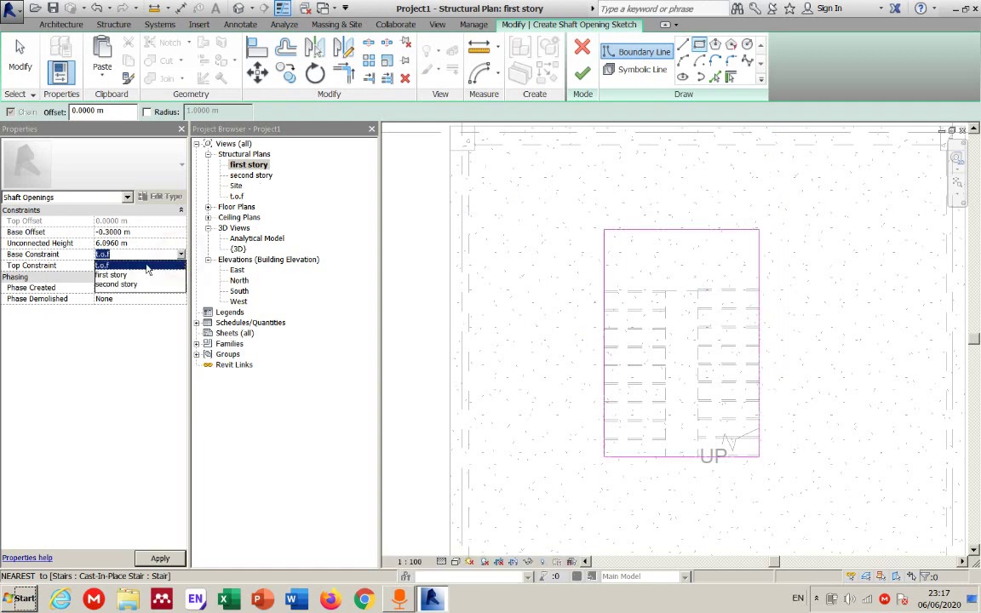
left_click(126, 275)
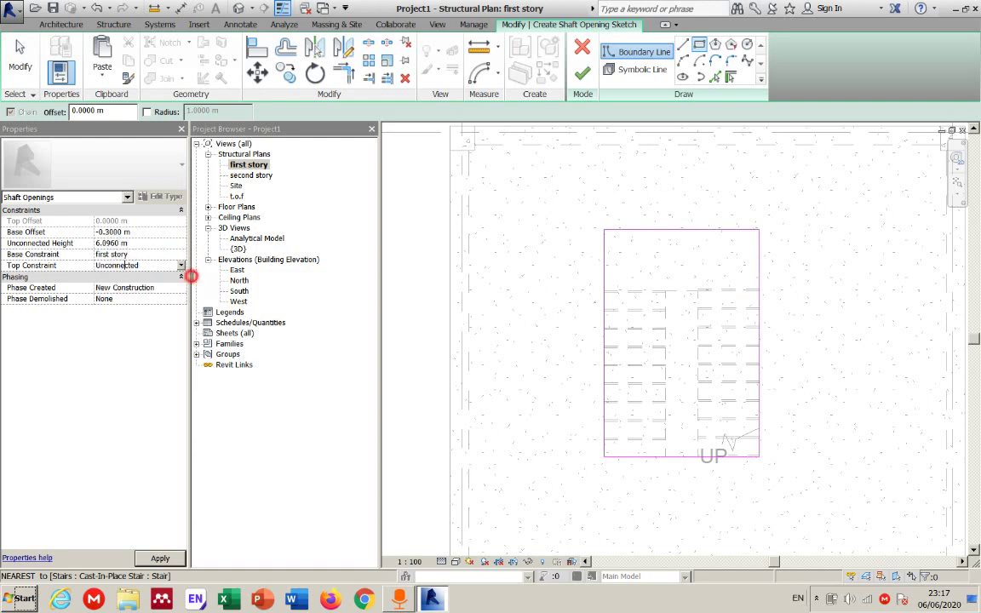
left_click(157, 266)
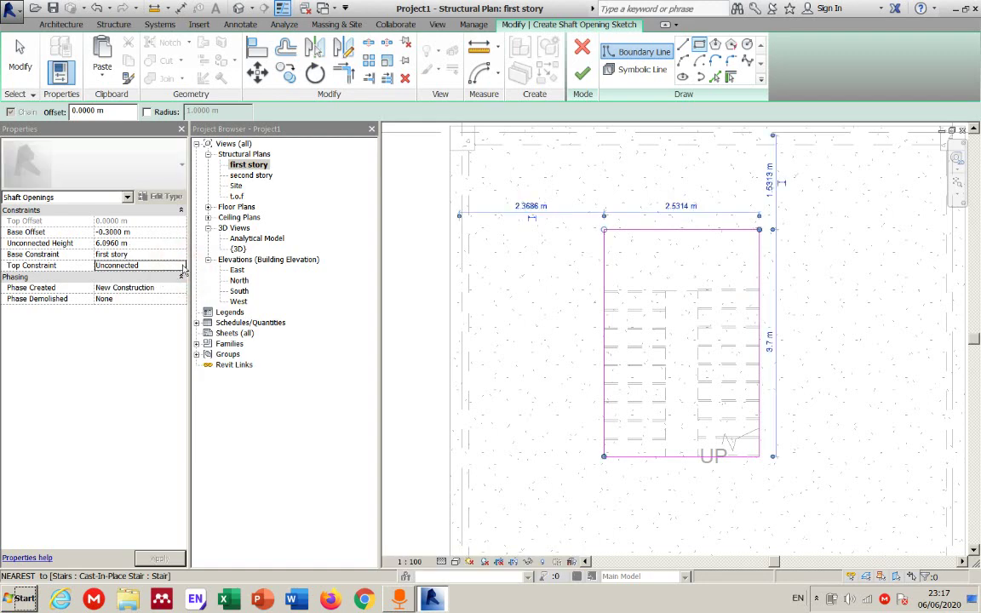
left_click(182, 265)
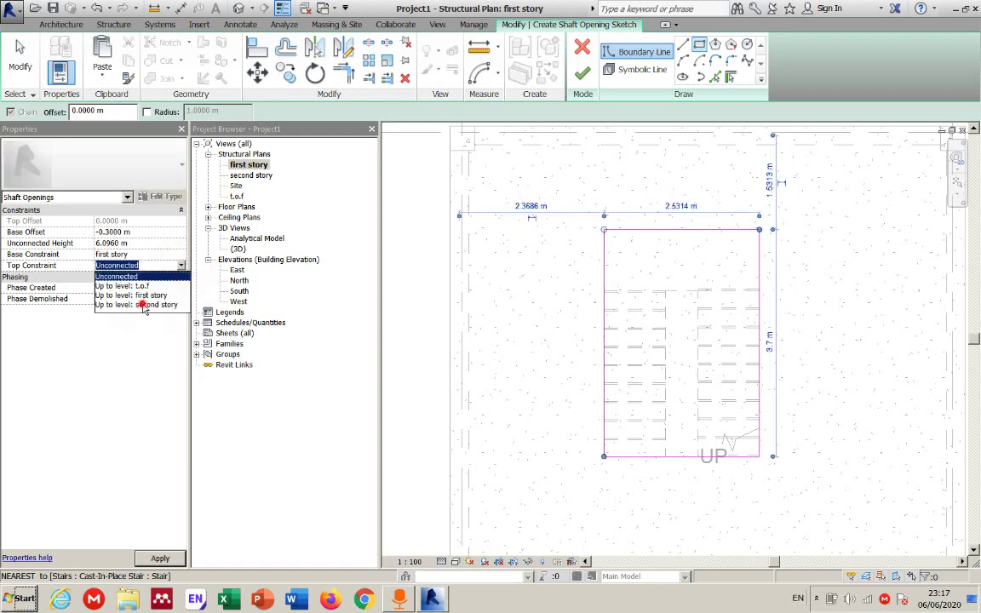
left_click(144, 305)
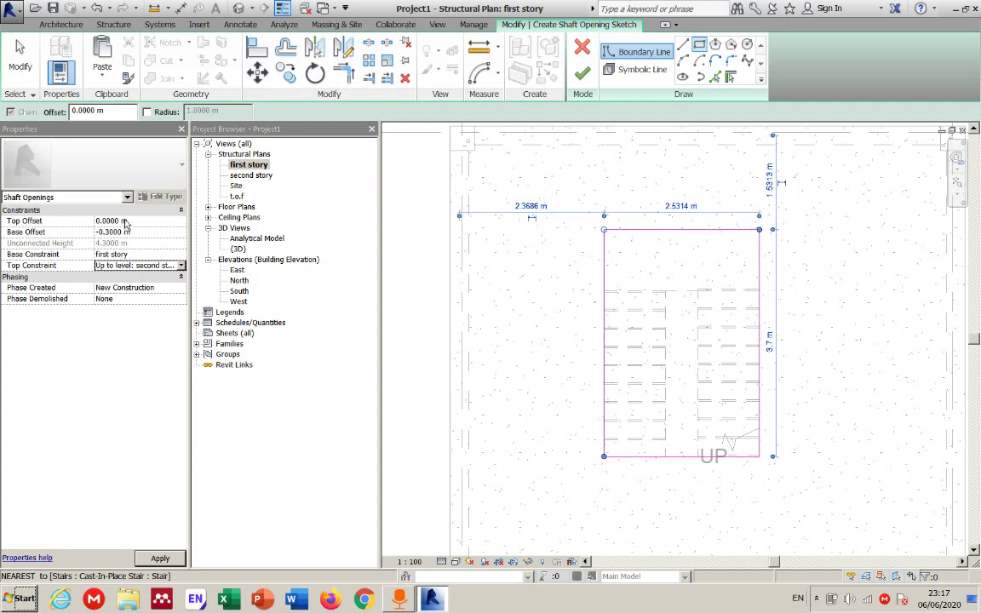
Set the shaft's Top Offset to 1 m and finish the opening
left_click(132, 220)
left_click(119, 220)
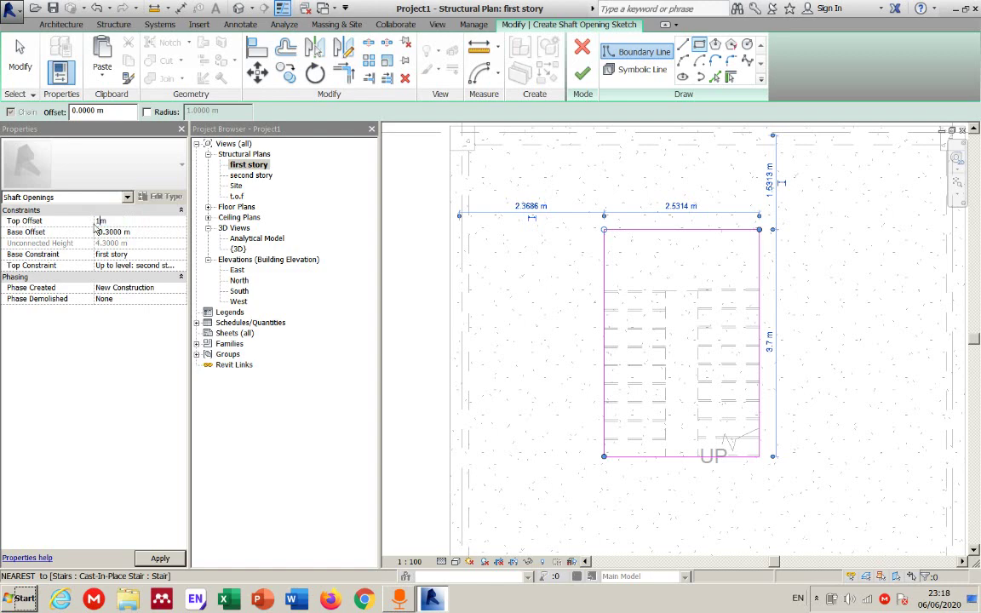
type("1")
left_click(105, 233)
left_click(584, 78)
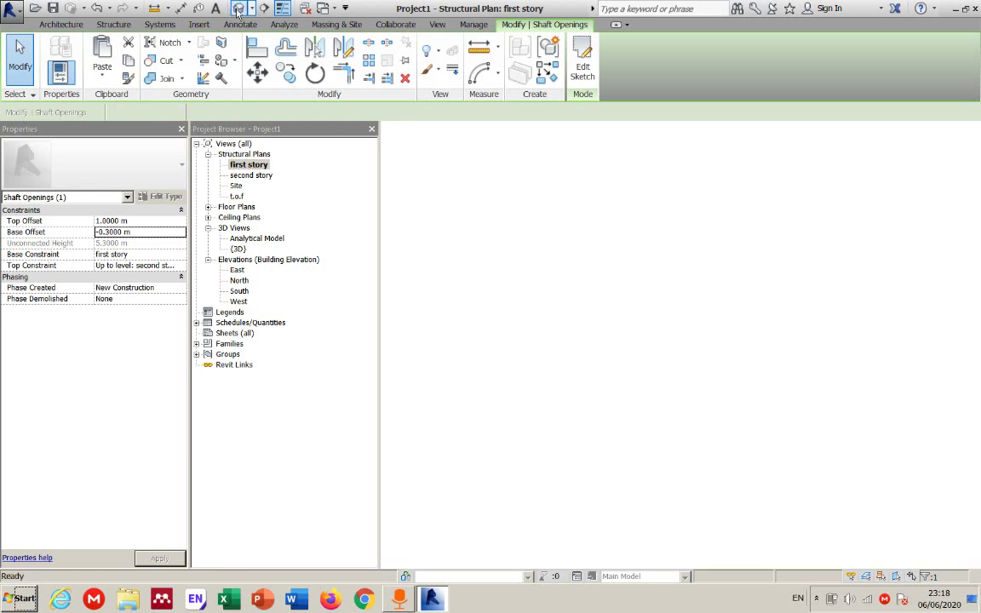
Pan and orbit the 3D view to check the shaft cutting both floor slabs
key("ctrl+Tab")
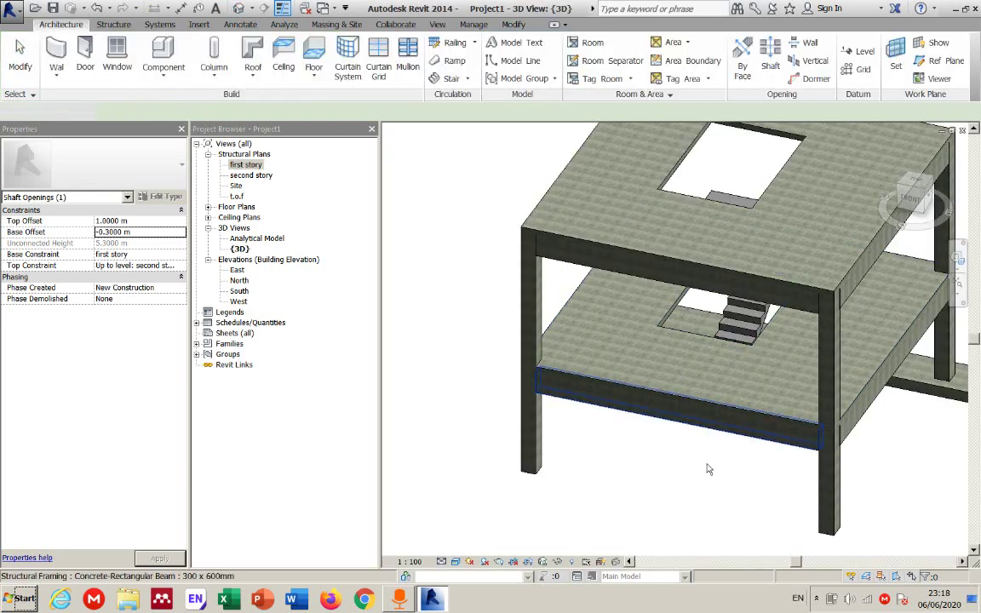
middle_click_drag(705, 467, 650, 489)
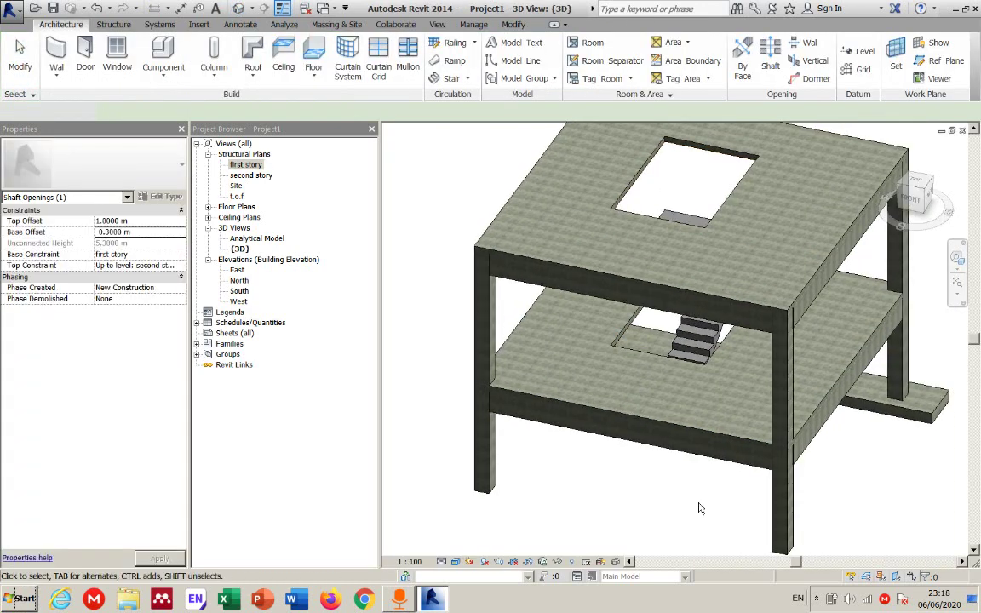
middle_click_drag(679, 510, 697, 226, "shift")
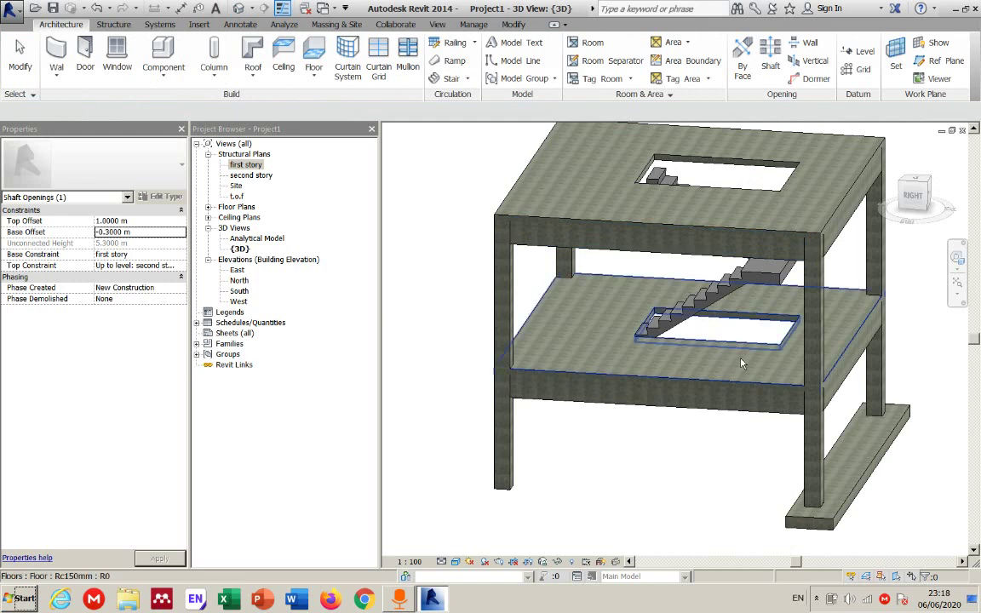
key("Escape")
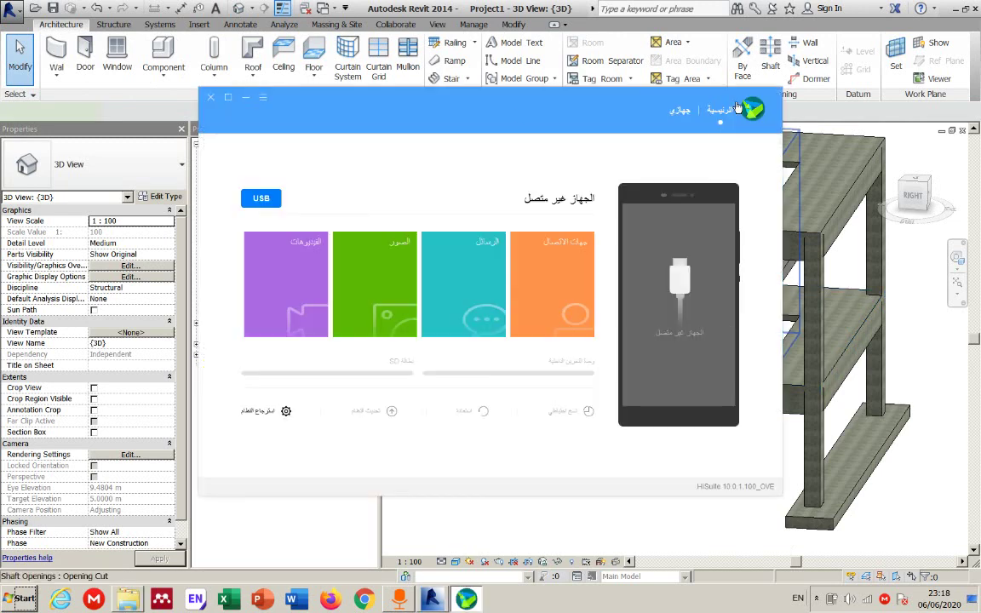
Close the HiSuite window to bring back the Revit 3D view
left_click(211, 98)
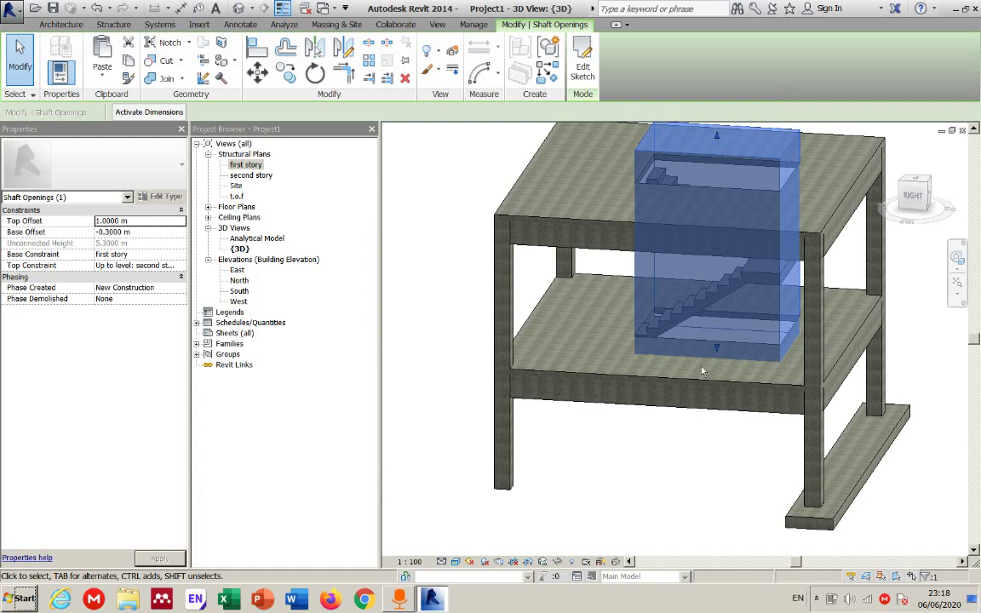
Zoom in on the stair and cycle with Tab between the stair and the shaft opening
left_click(697, 460)
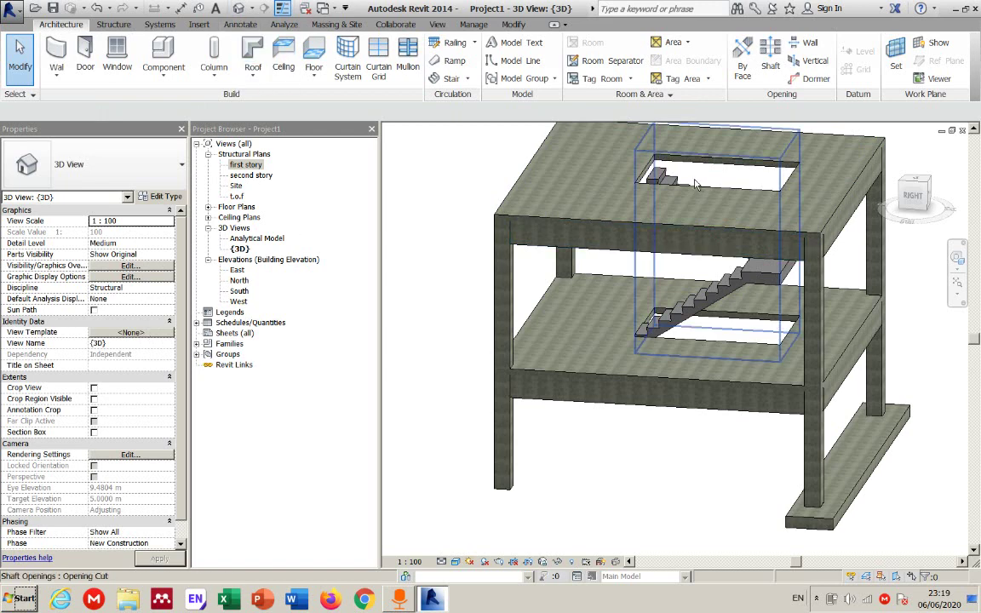
scroll(696, 184, "up", 5)
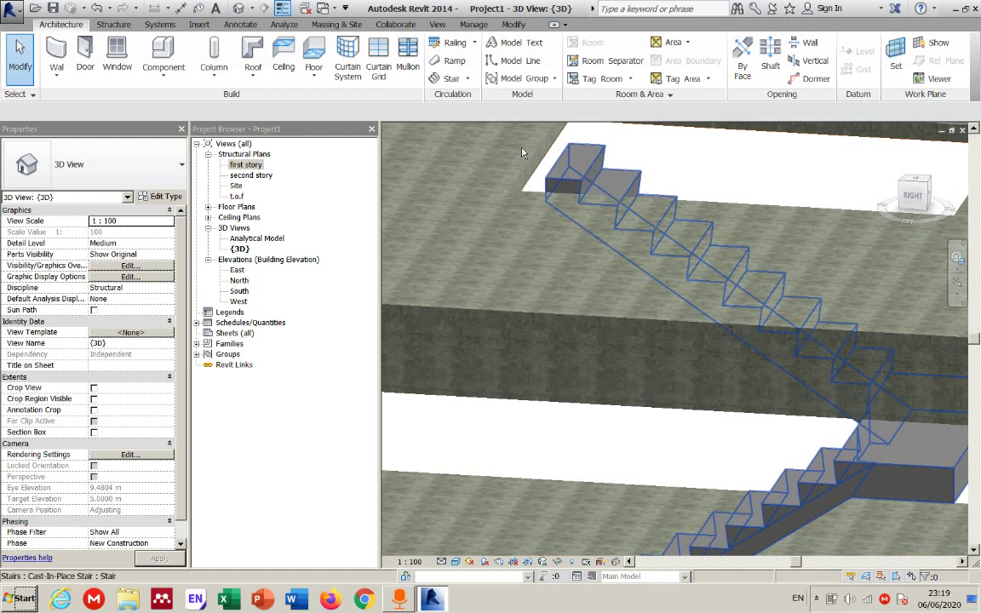
scroll(523, 153, "up", 3)
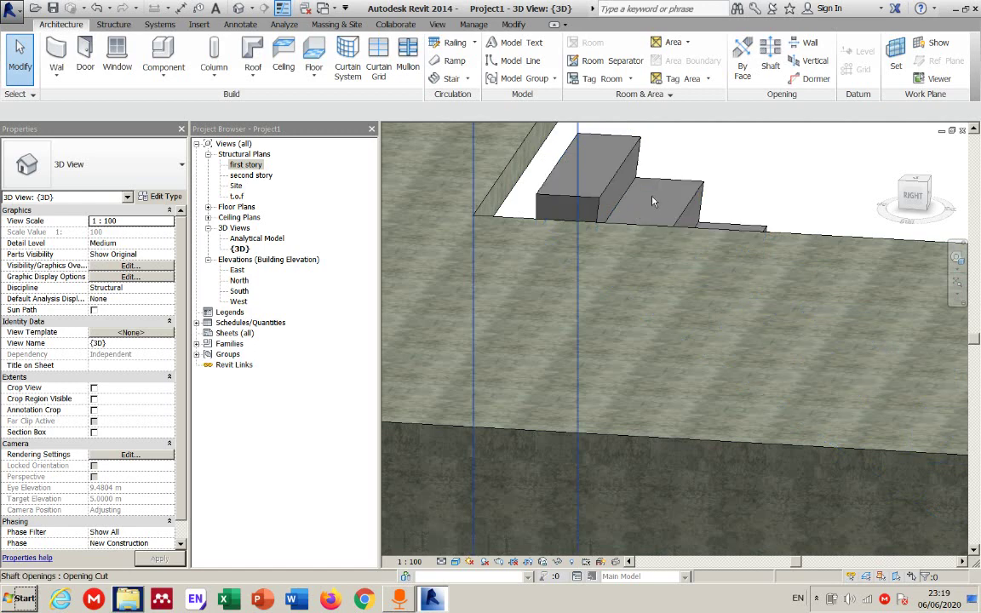
key("Tab")
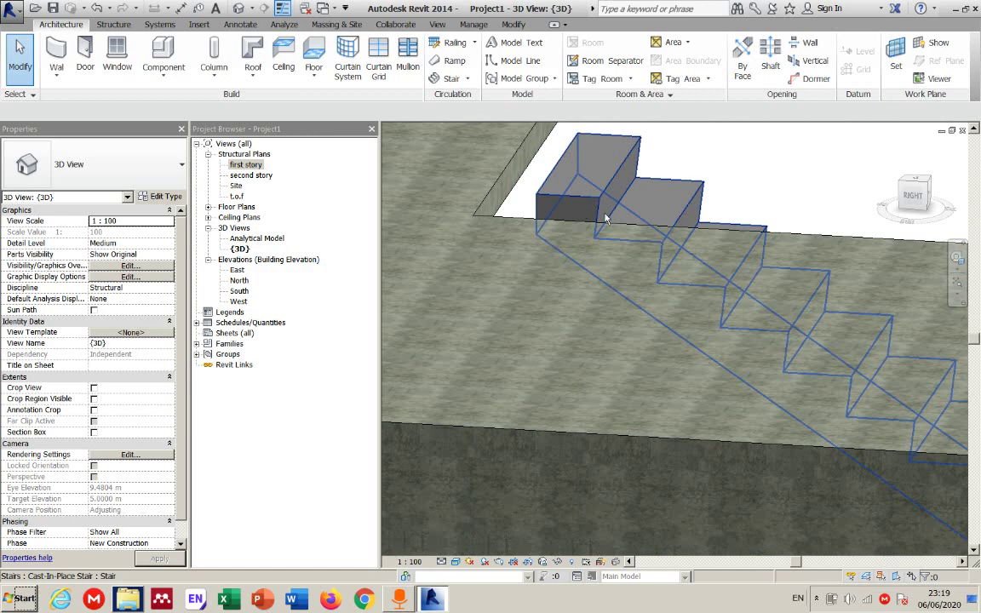
key("Tab")
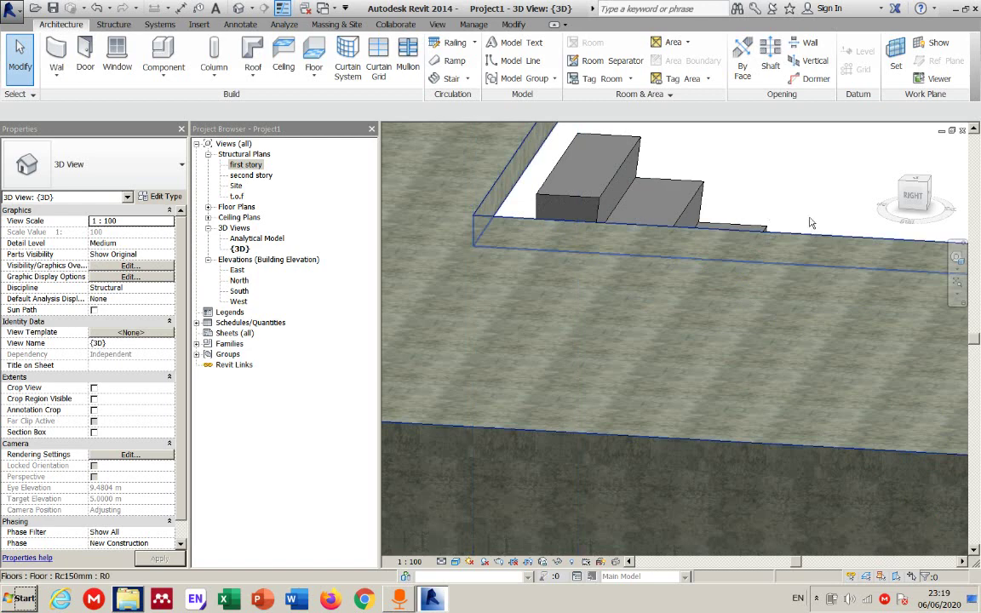
Orbit the structure to a more frontal view, then open the first story structural plan
scroll(753, 217, "down", 5)
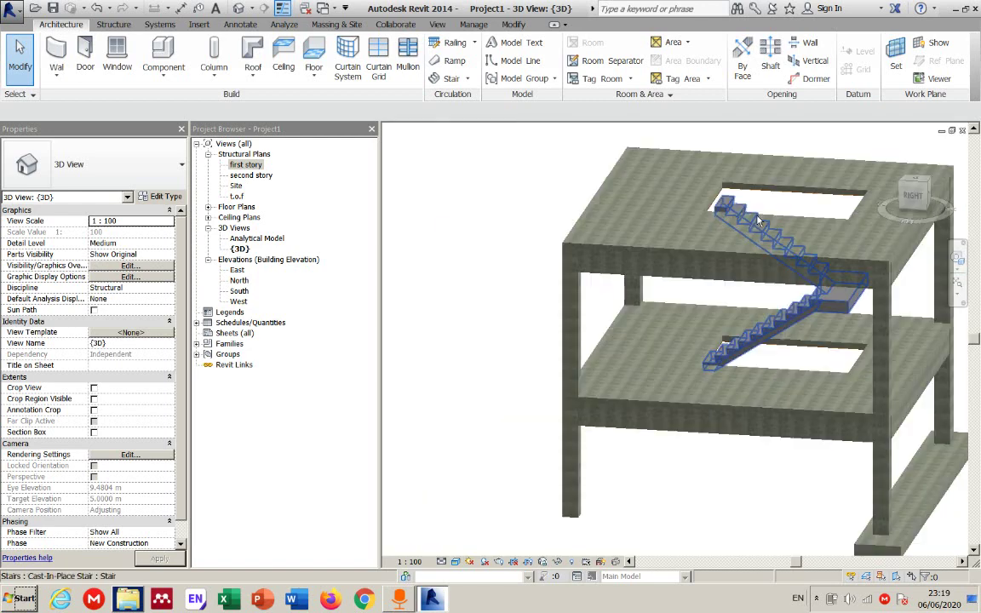
middle_click_drag(749, 226, 640, 277, "shift")
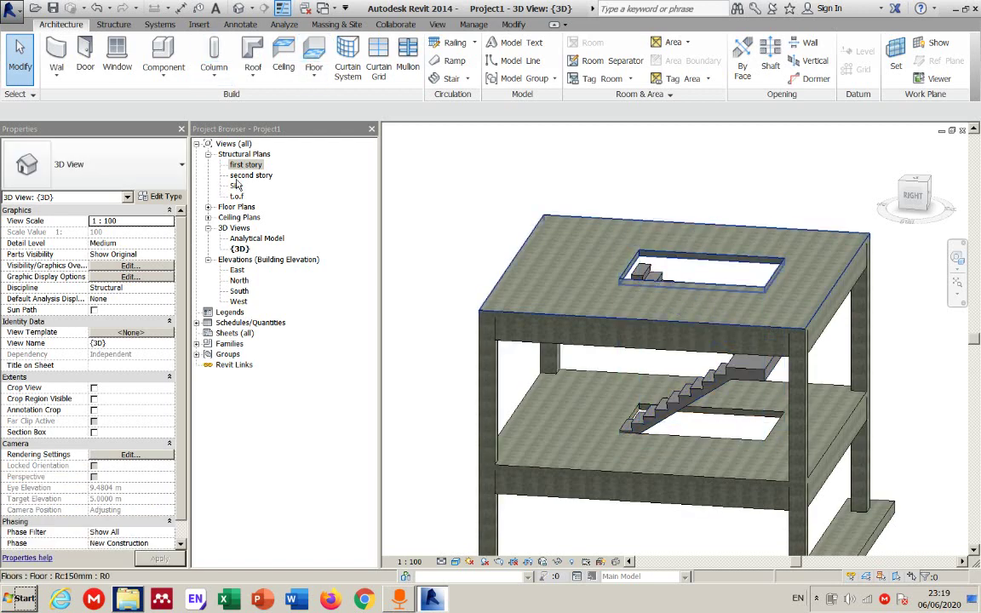
double_click(238, 165)
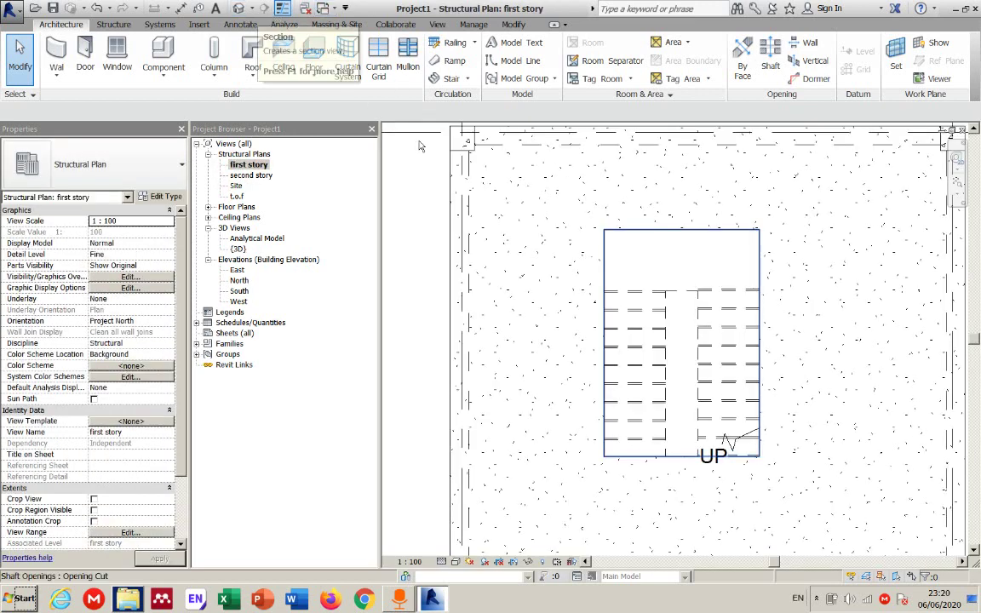
Draw a section line from above the stair opening to below grid 2, then open Section 1
scroll(456, 202, "down", 4)
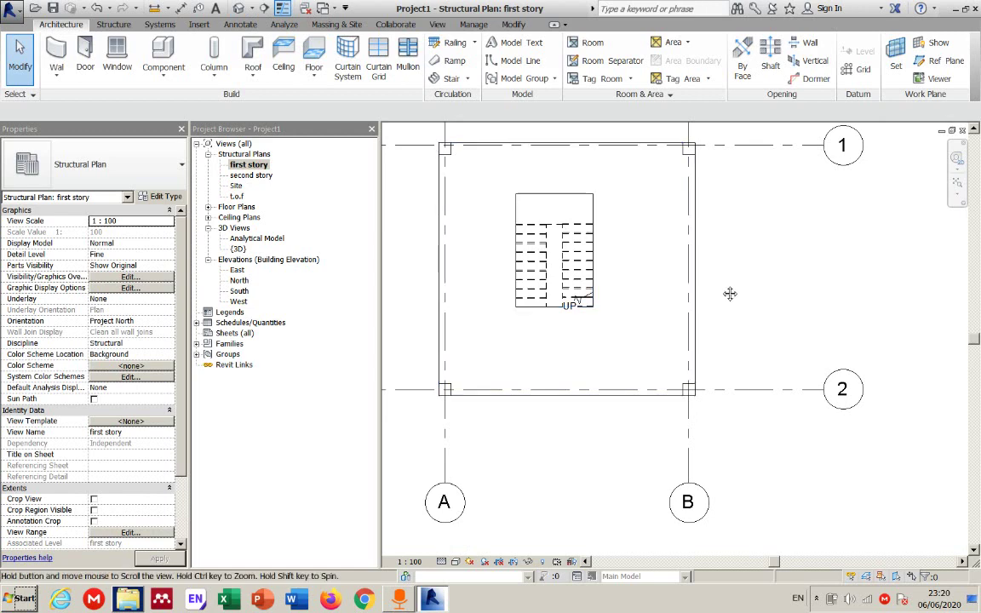
scroll(733, 234, "up", 1)
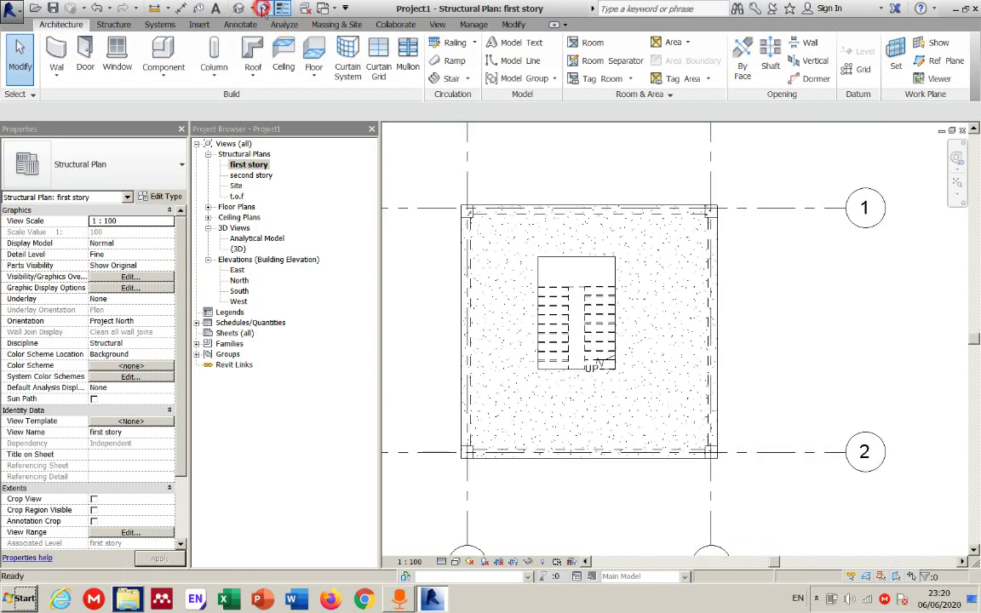
left_click(264, 8)
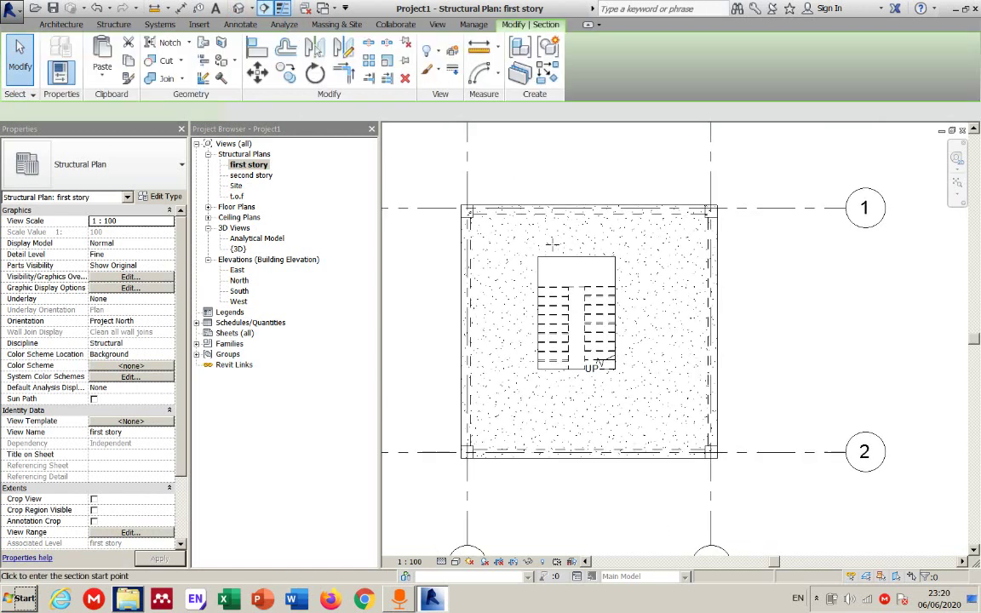
left_click(549, 162)
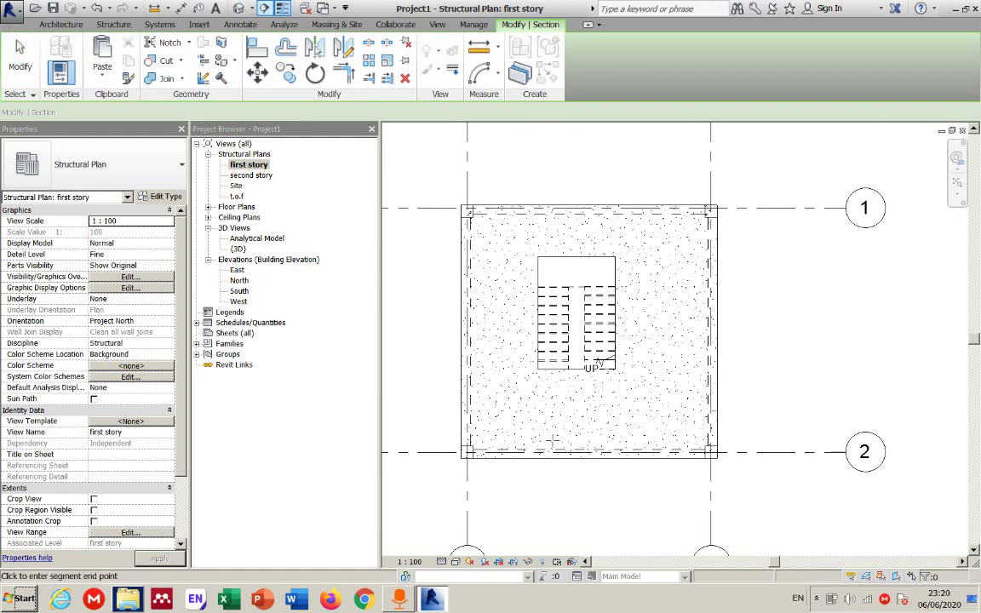
left_click(553, 487)
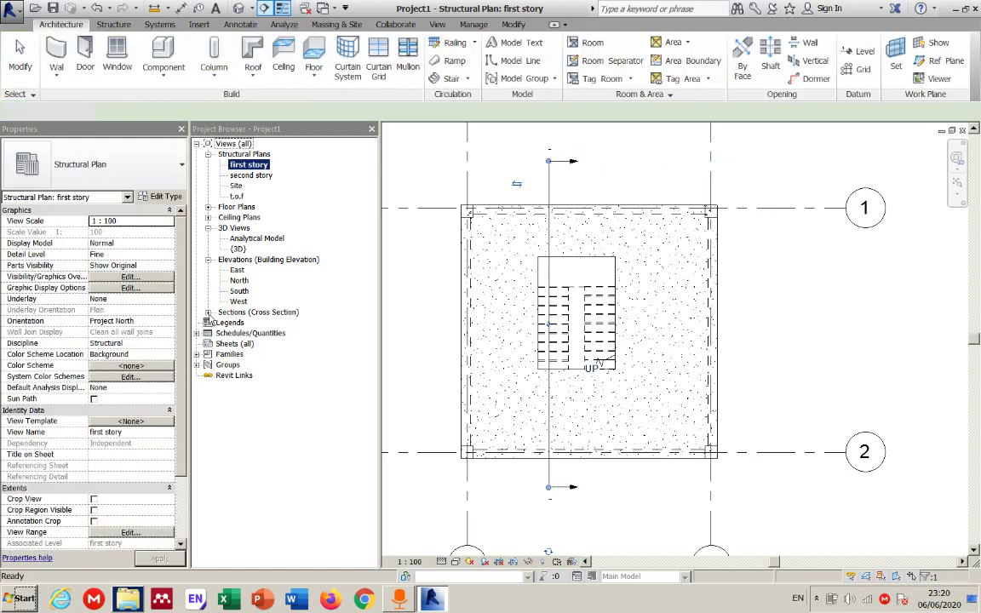
left_click(207, 313)
double_click(244, 323)
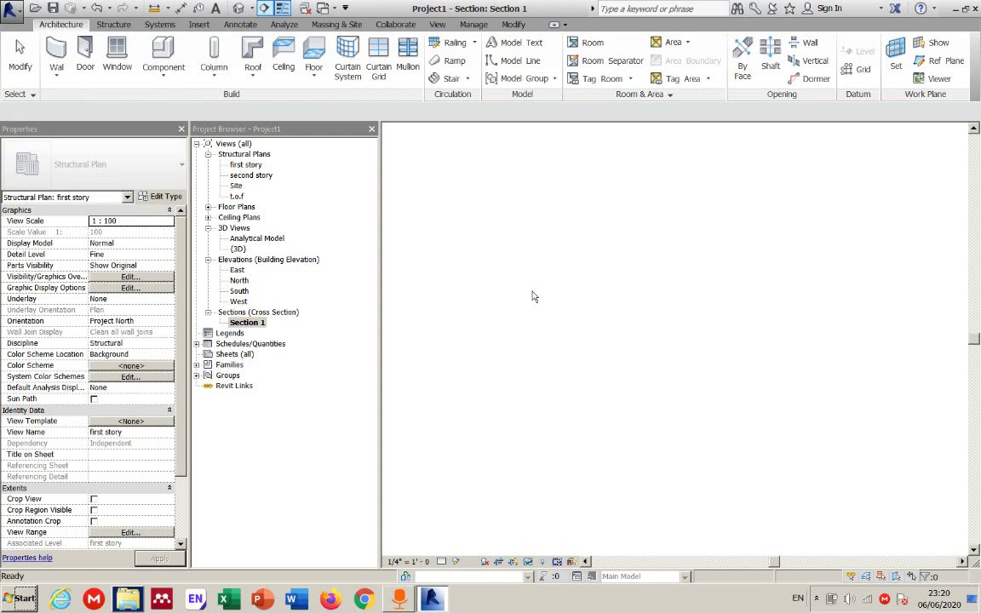
Check the shaft opening's properties in Section 1, then select the Monolithic Stair to show its properties
left_click(608, 256)
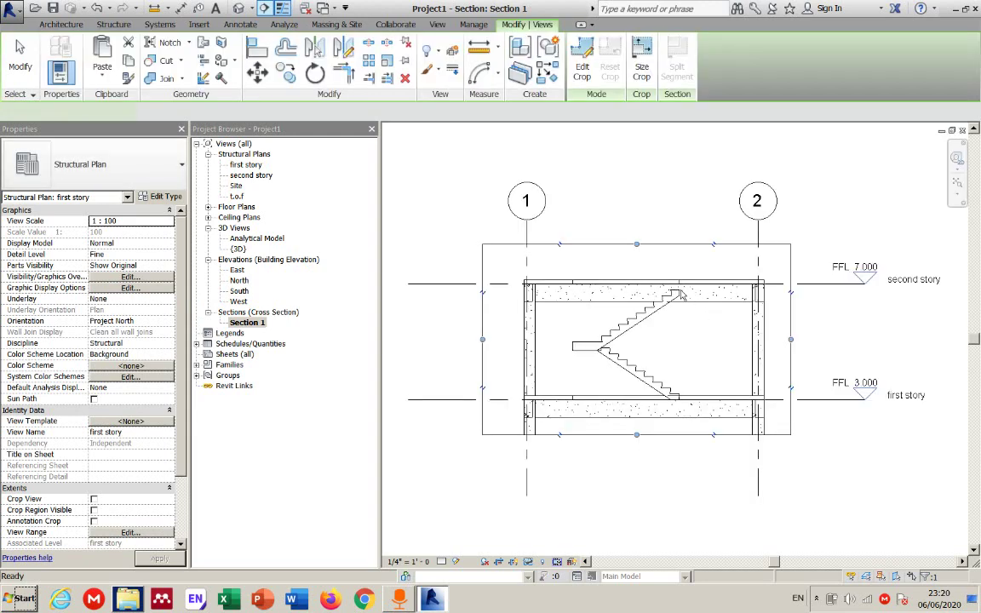
scroll(681, 294, "up", 8)
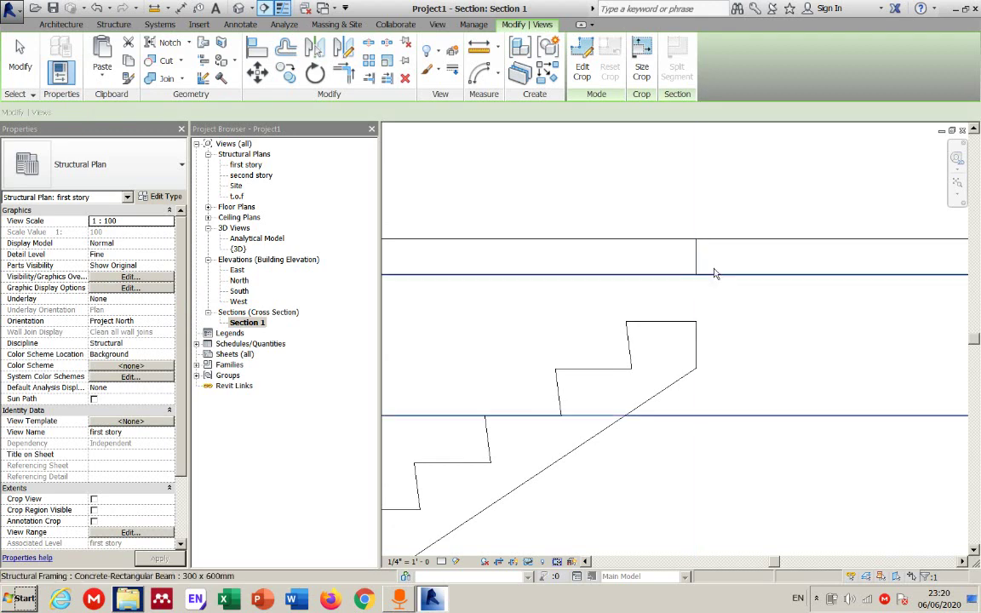
scroll(714, 273, "down", 1)
scroll(645, 248, "down", 5)
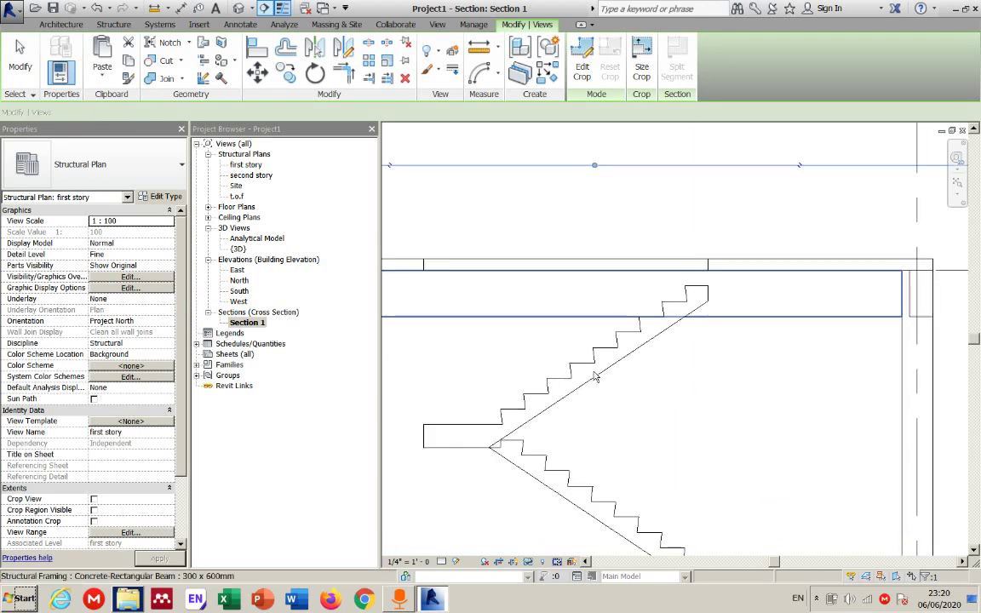
left_click(641, 337)
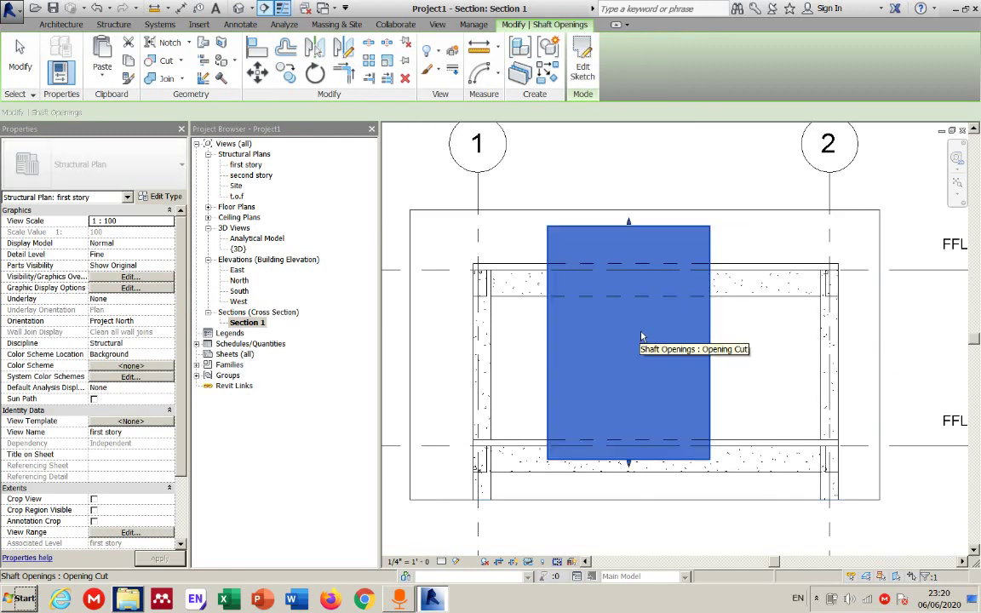
left_click(724, 328)
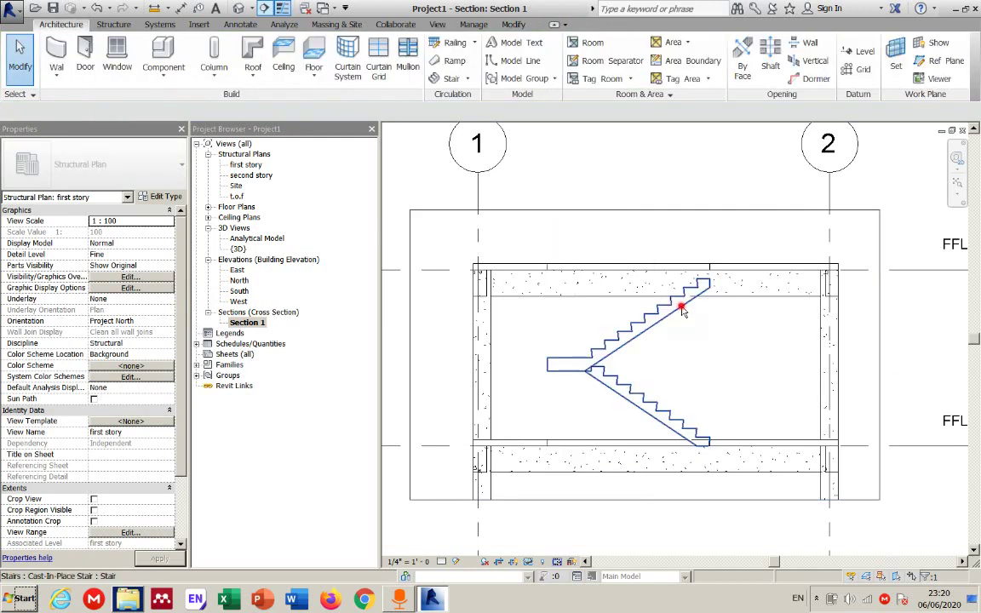
key("Tab")
left_click(682, 312)
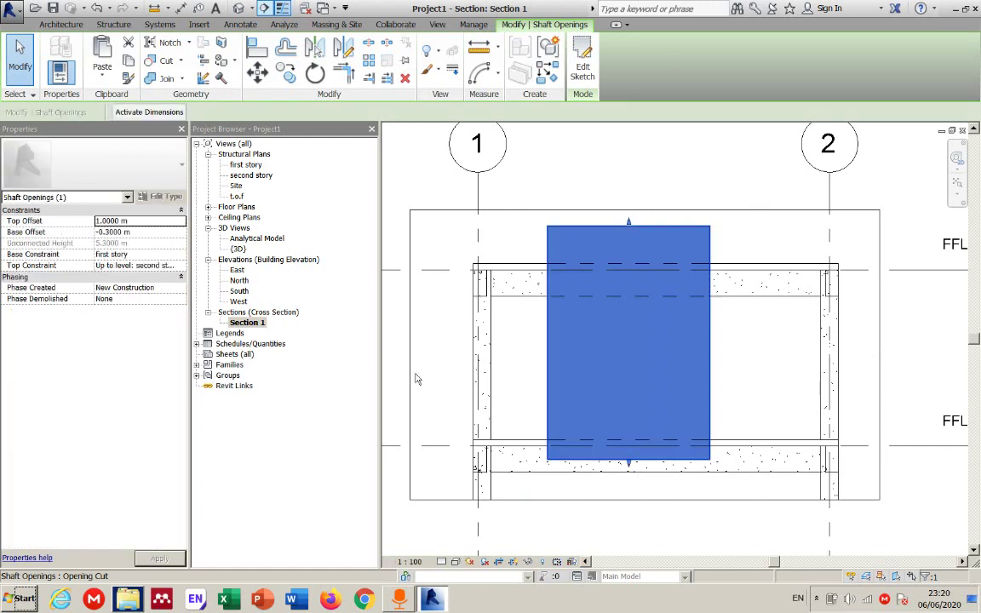
left_click(736, 356)
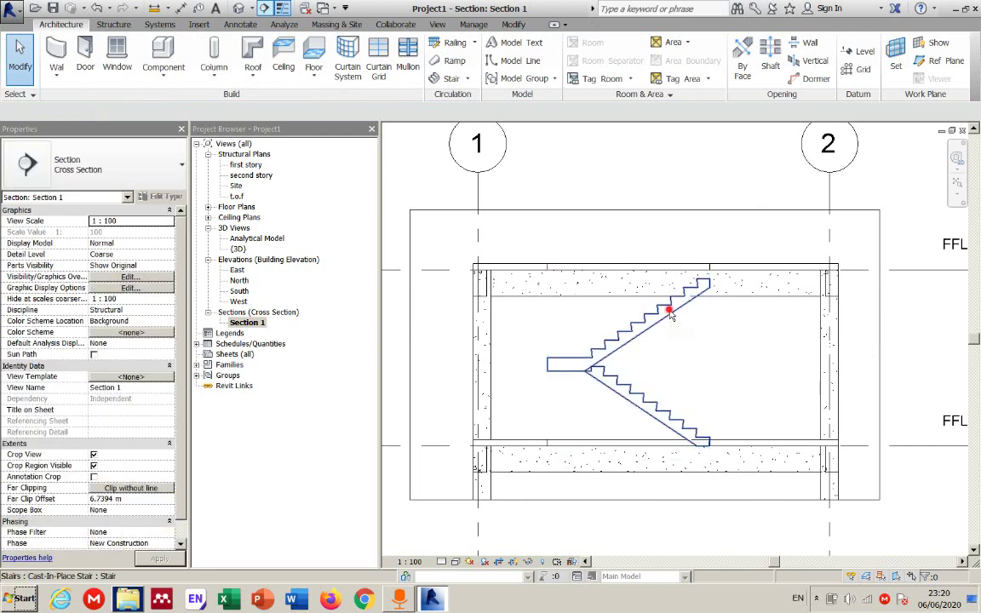
left_click(671, 315)
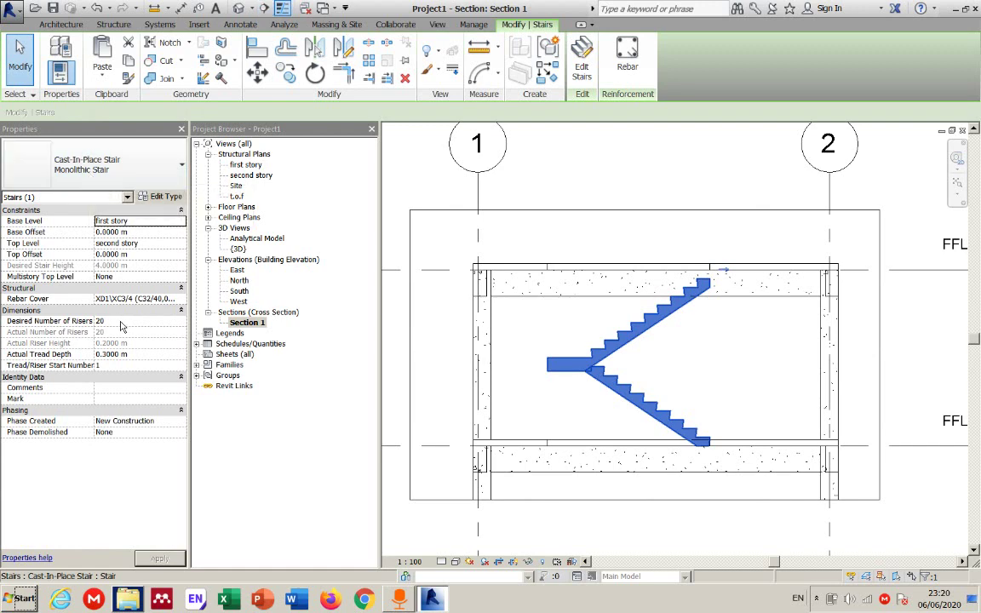
Set the stair's Top Offset to 0.2000 m
left_click(181, 319)
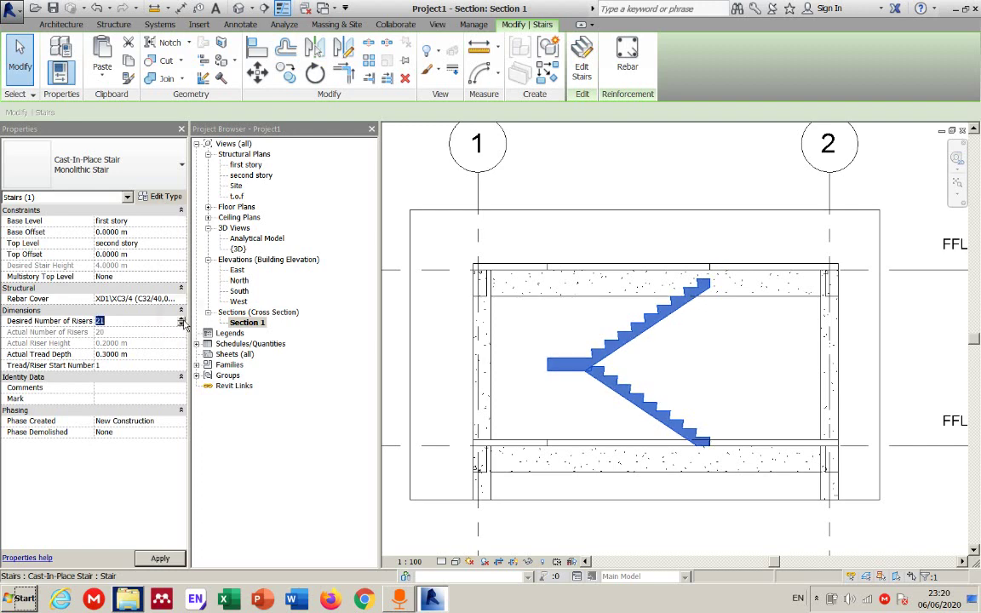
left_click(124, 264)
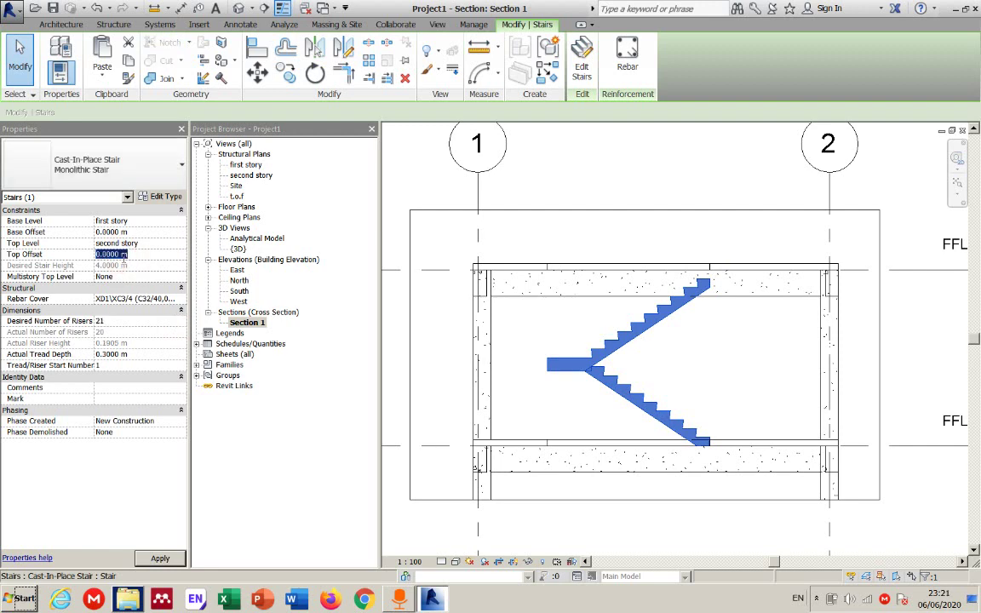
left_click(111, 254)
key("BackSpace")
type("2")
left_click(118, 209)
Set 22 desired risers, apply, and accept the stair top elevation warning
left_click(111, 321)
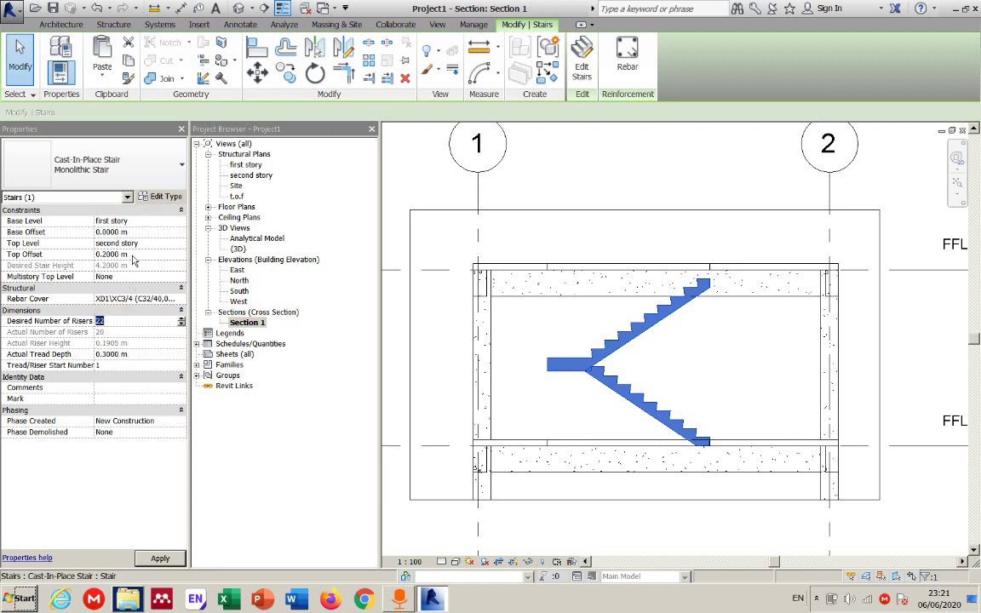
left_click(127, 254)
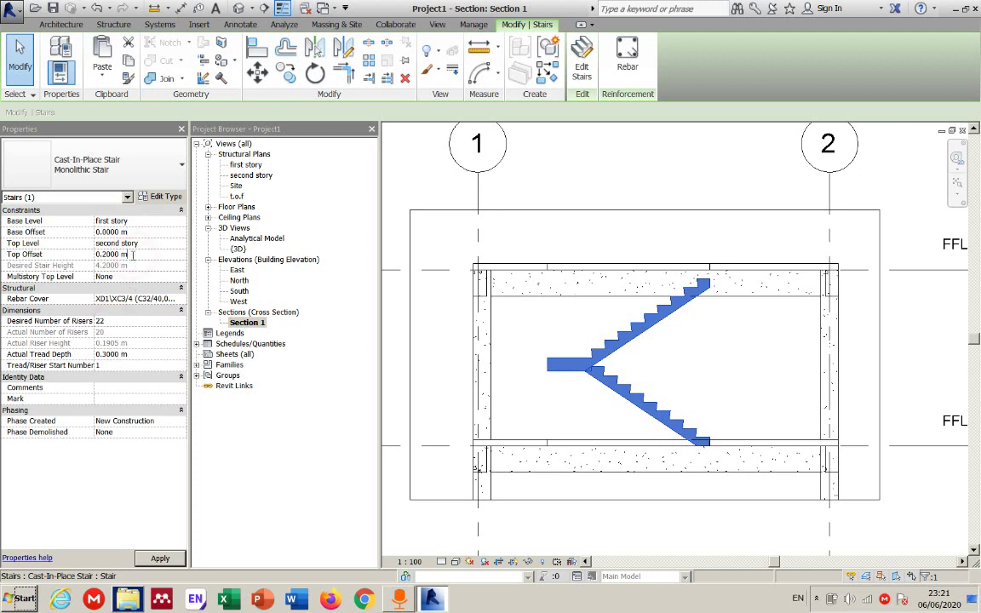
left_click(161, 558)
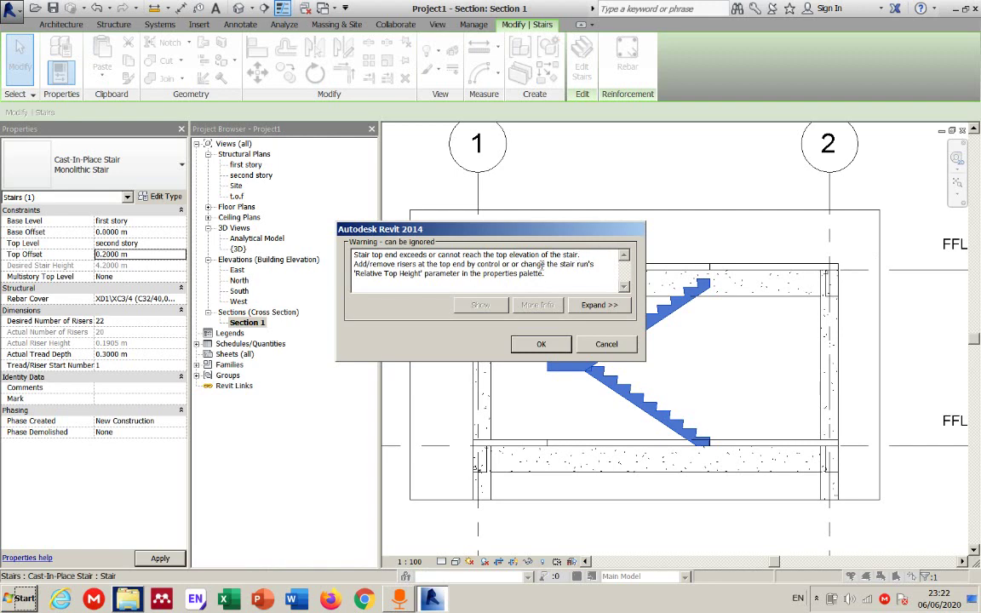
left_click(545, 344)
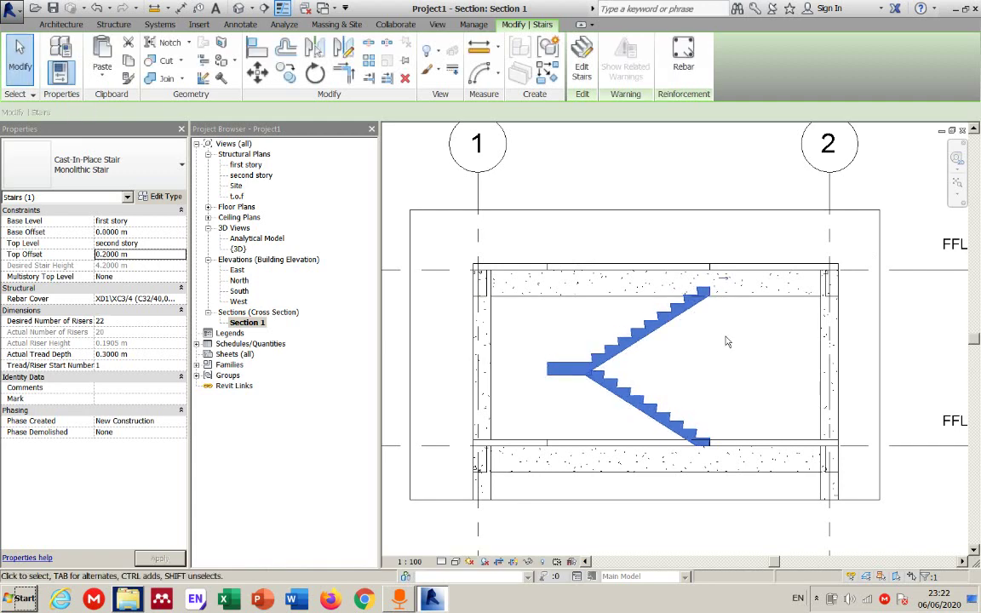
left_click(178, 310)
left_click(179, 312)
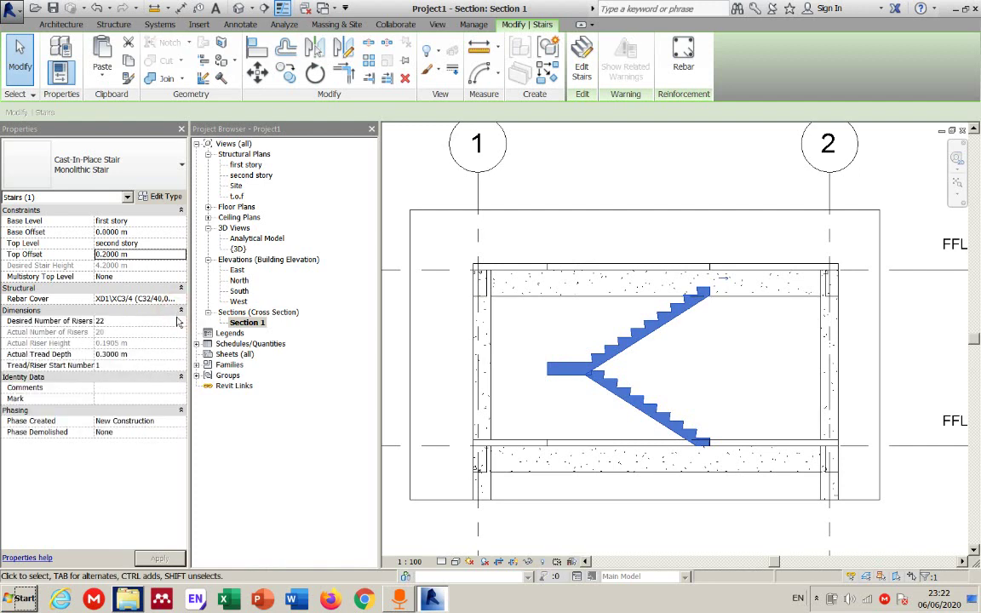
Change Desired Number of Risers from 22 to 21 and apply it to the stair
left_click(180, 321)
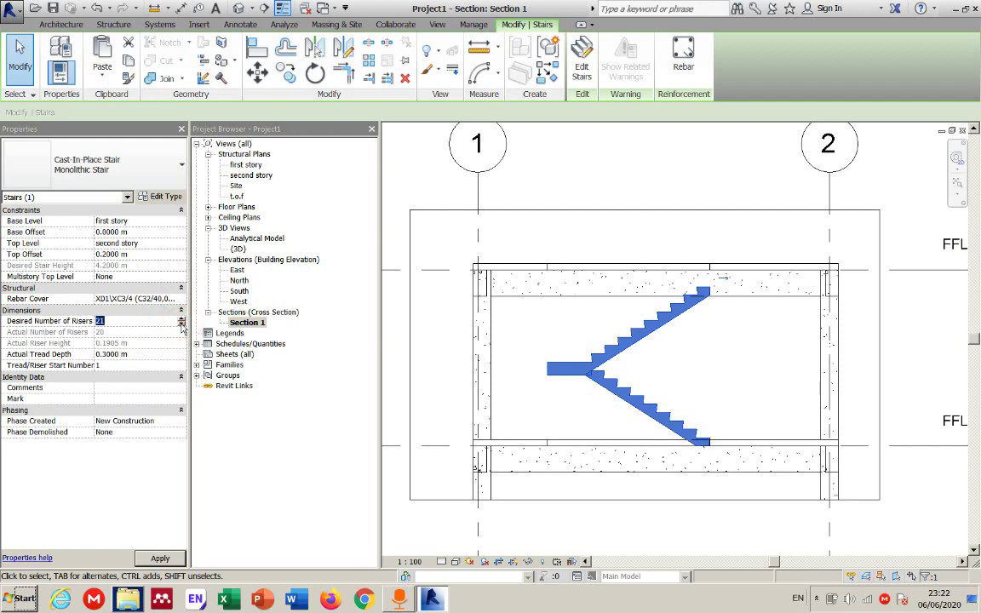
left_click(181, 324)
left_click(181, 318)
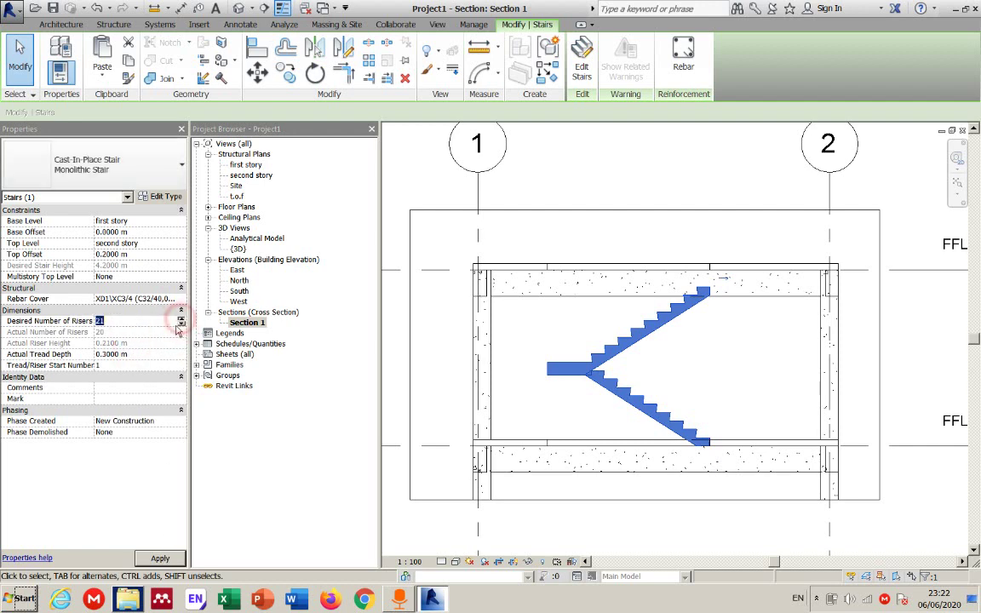
left_click(137, 319)
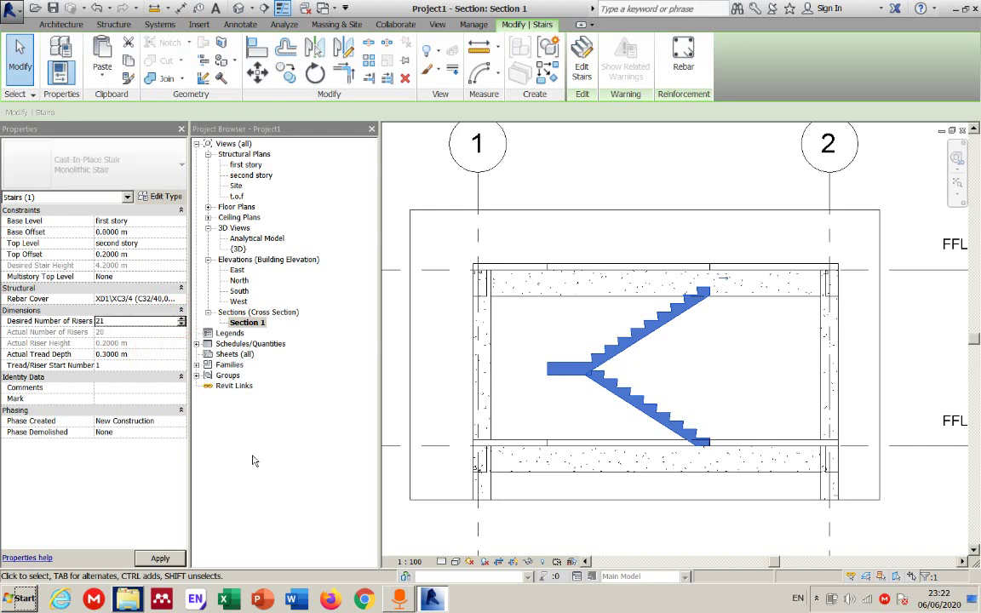
left_click(159, 558)
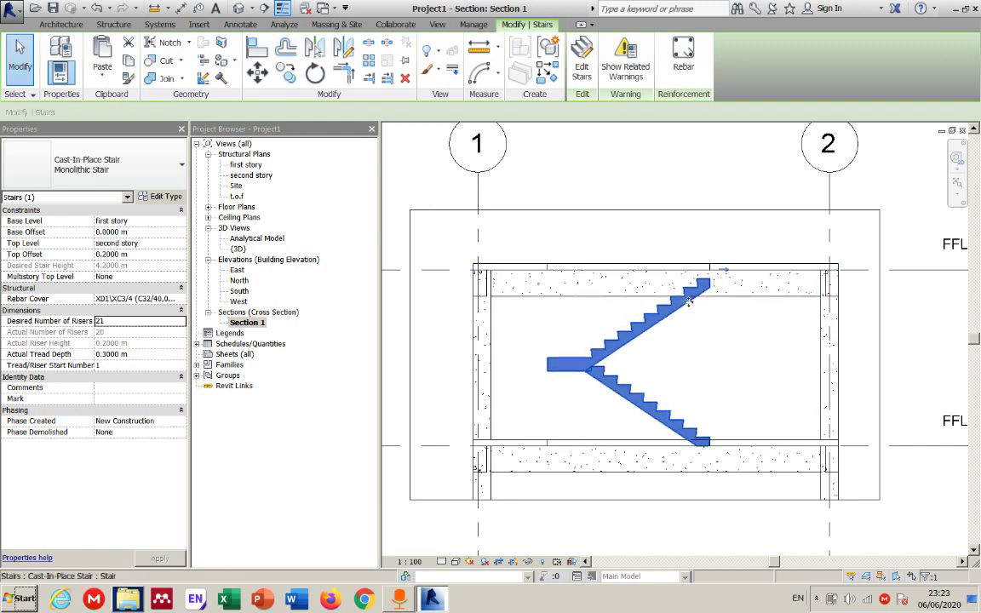
middle_click_drag(900, 285, 747, 276)
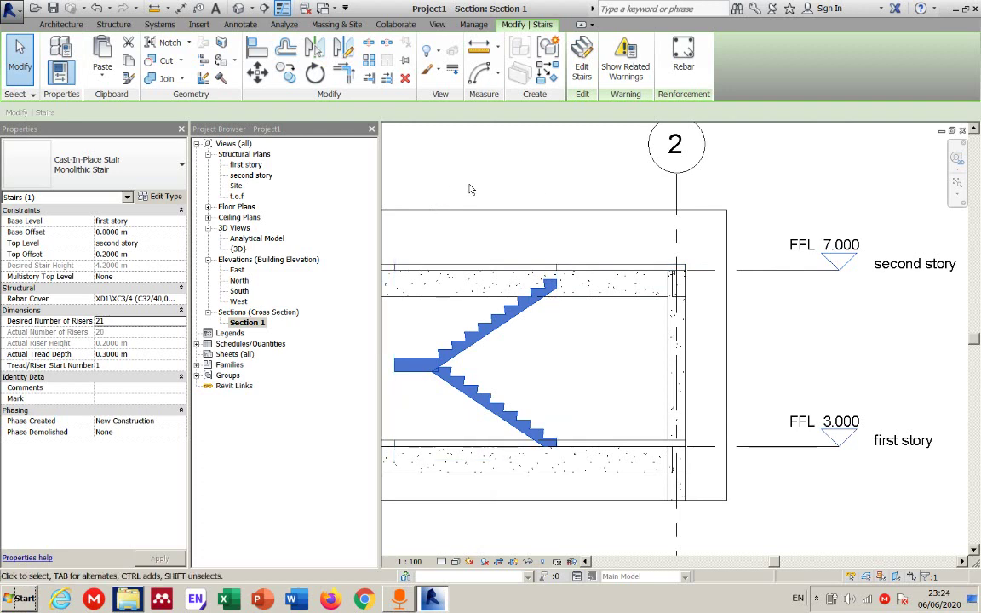
middle_click_drag(468, 189, 601, 190)
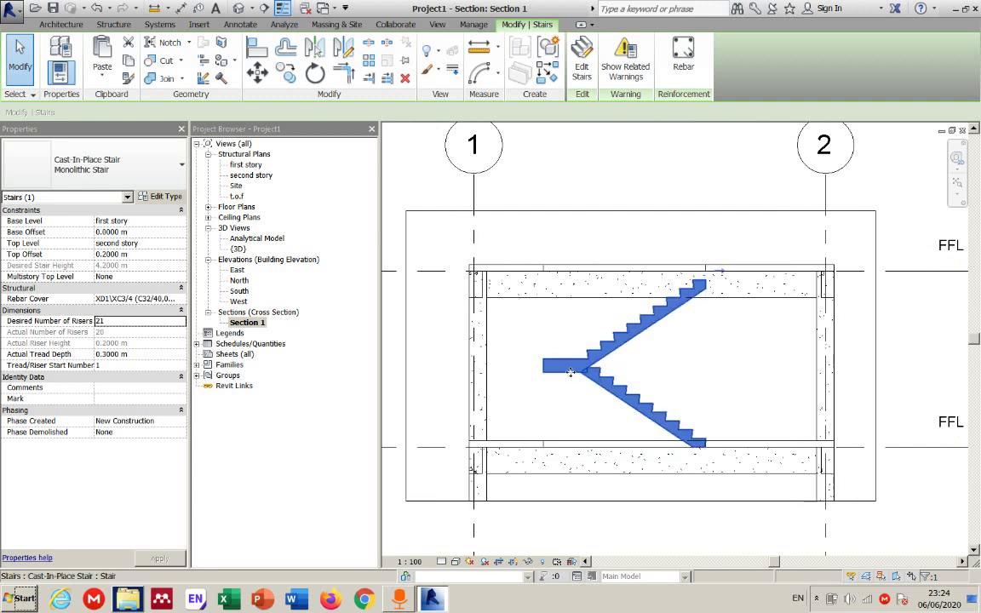
Open the first story plan and select the stair and its railing to inspect them
double_click(247, 165)
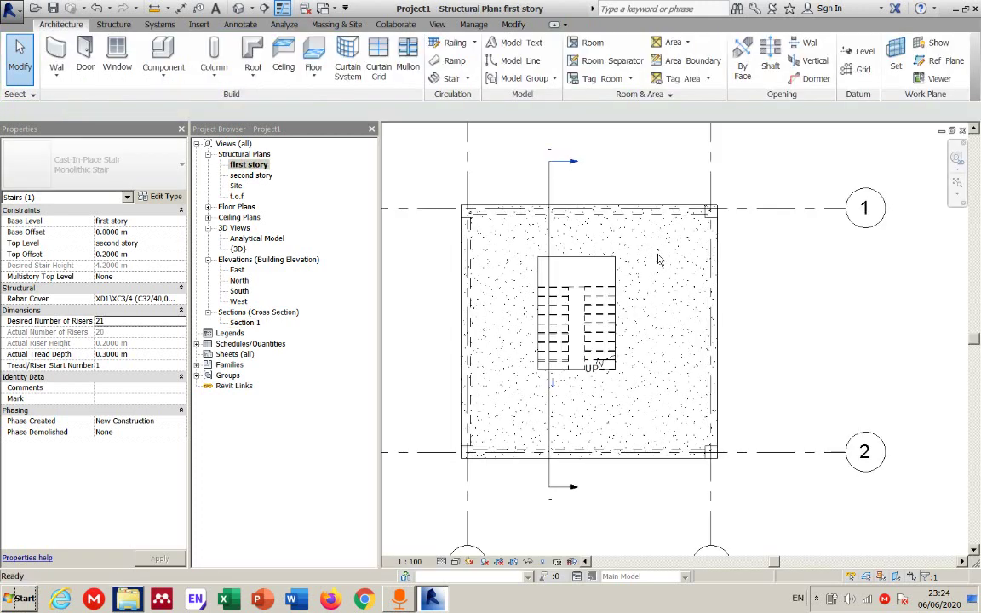
left_click(578, 266)
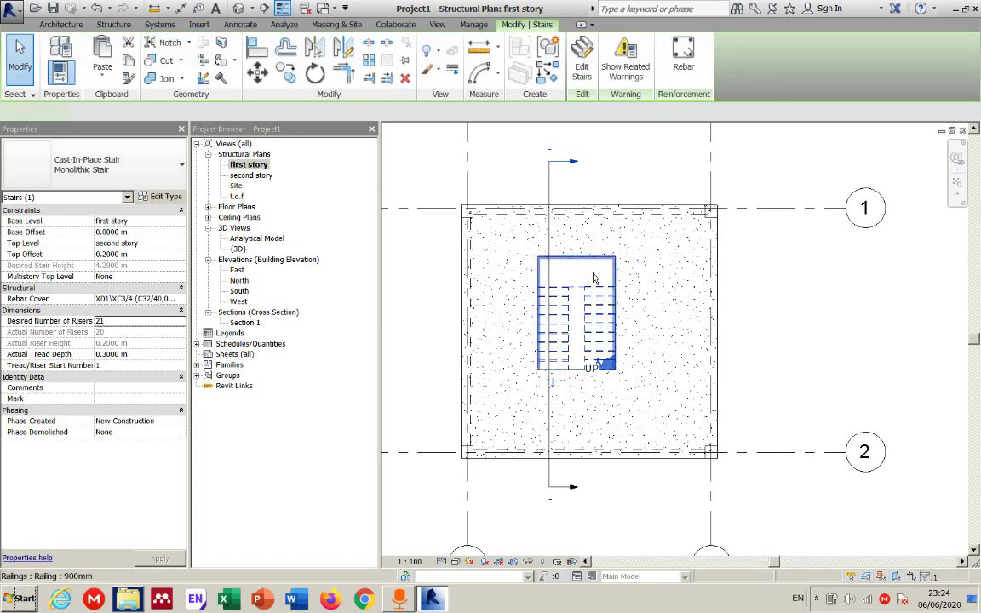
left_click(592, 277)
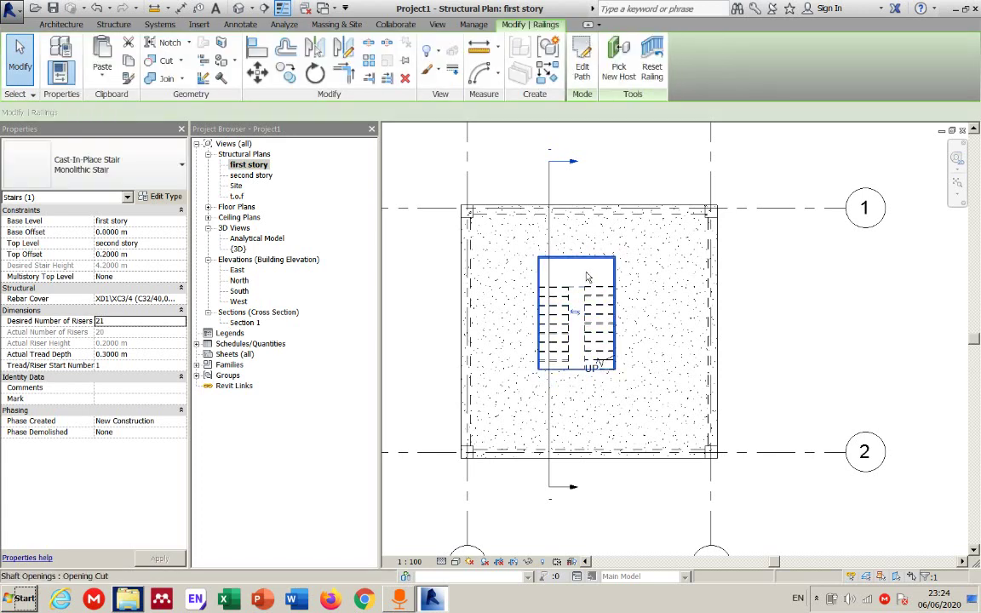
scroll(593, 285, "up", 2)
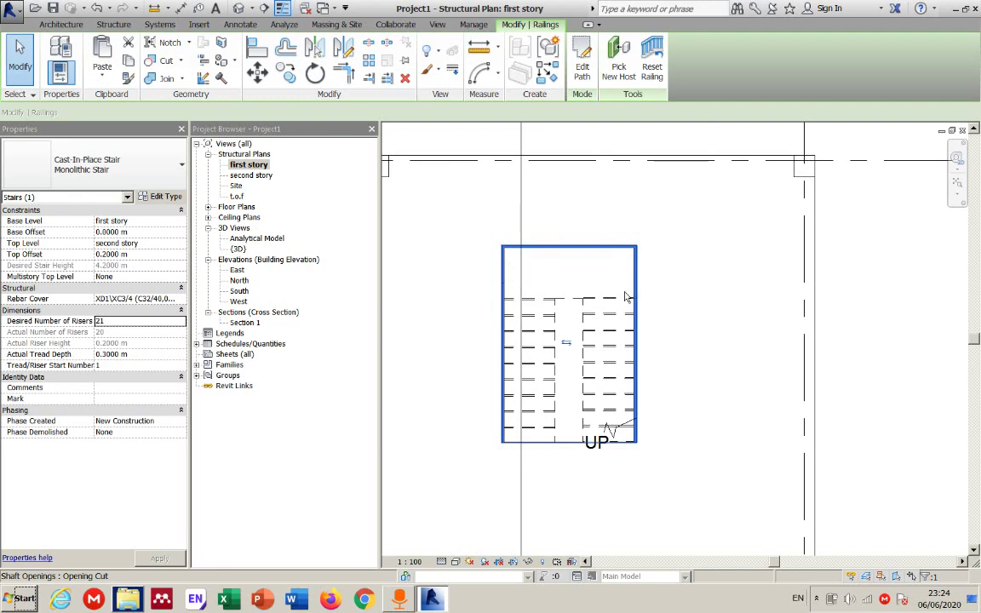
left_click(885, 303)
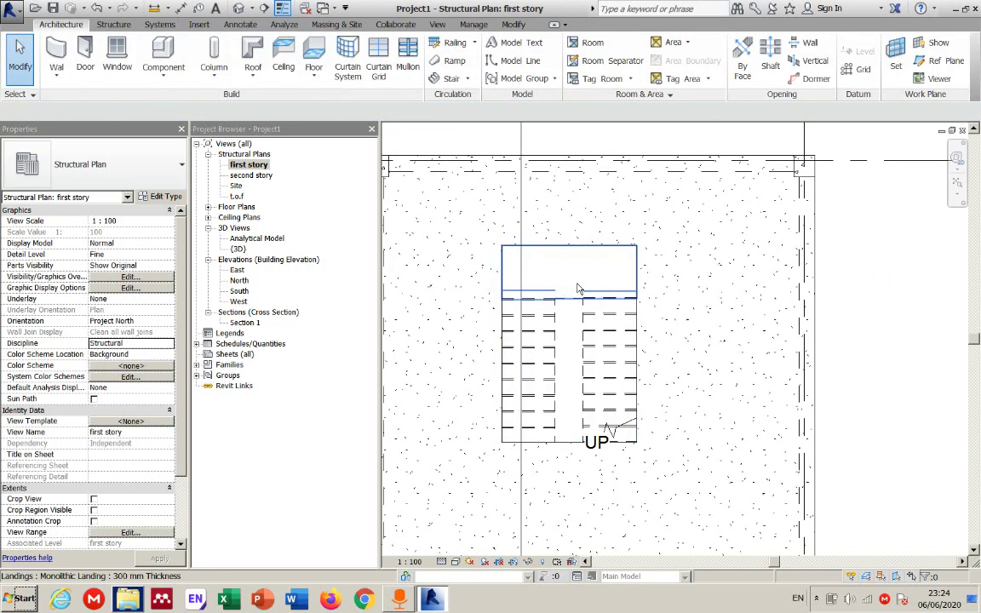
Inspect the top landing and right stair run, then dismiss the save reminder without saving
left_click(565, 270)
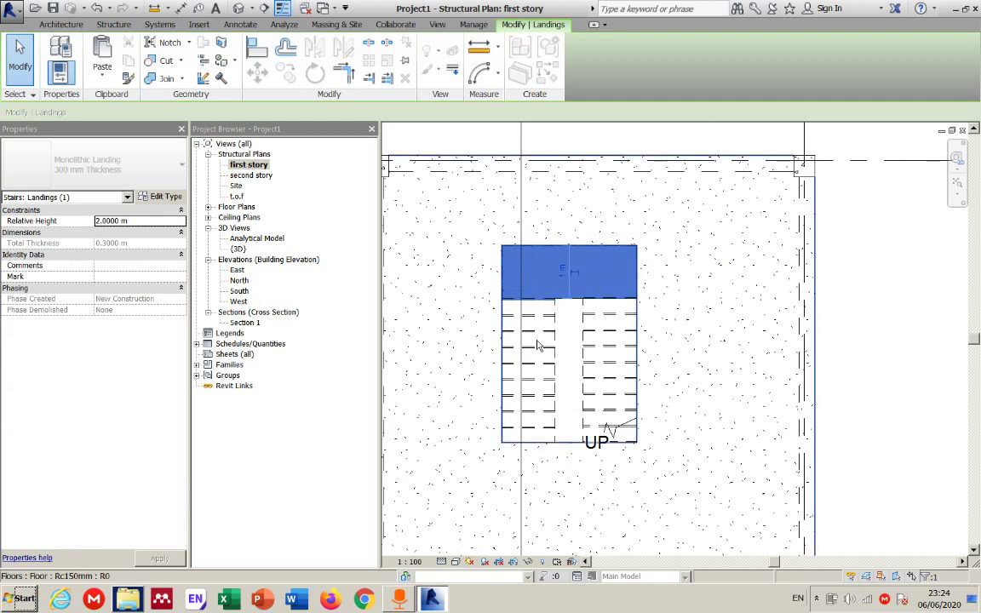
key("Tab")
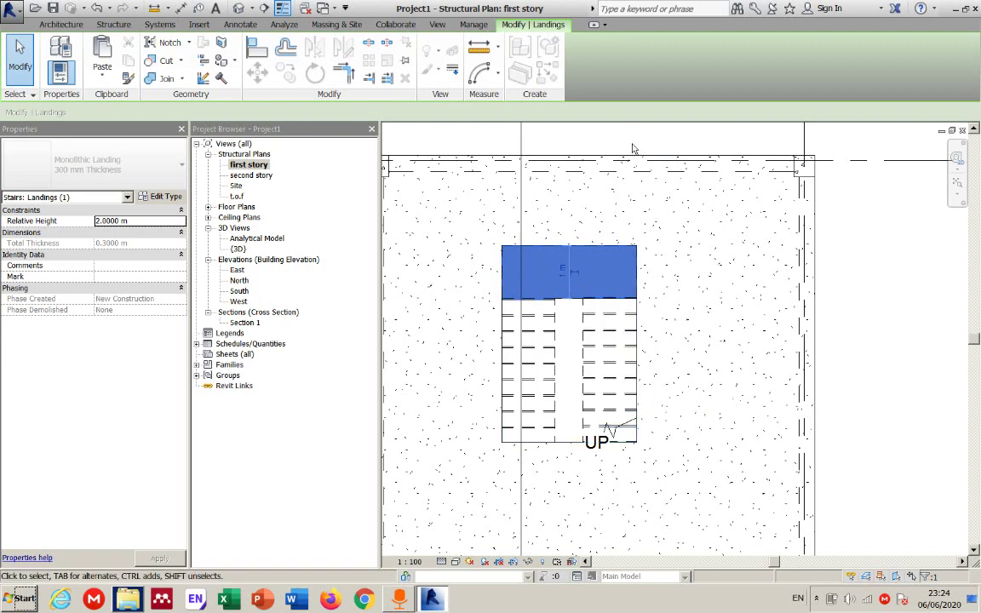
scroll(633, 149, "down", 2)
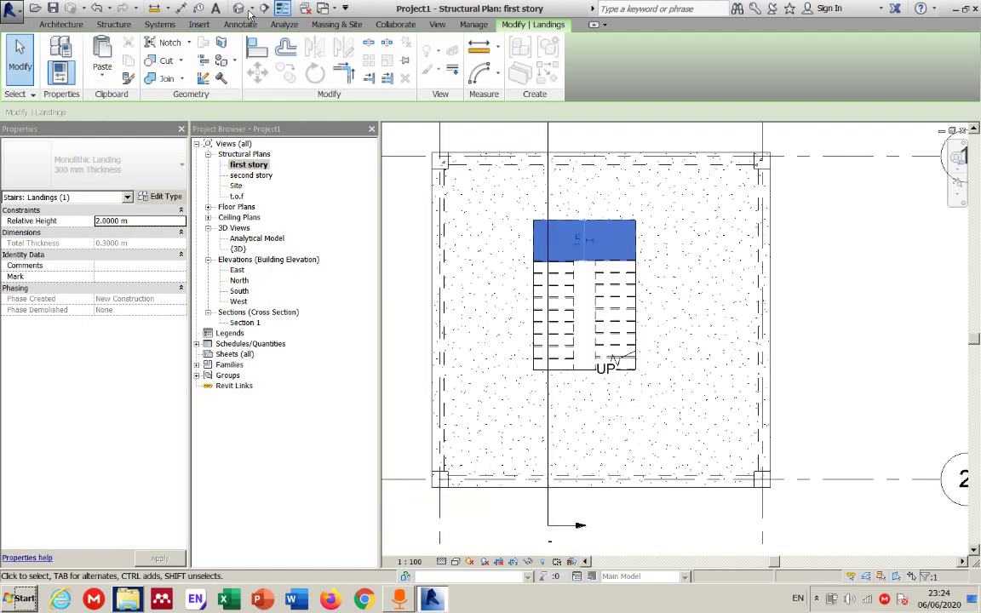
left_click(512, 275)
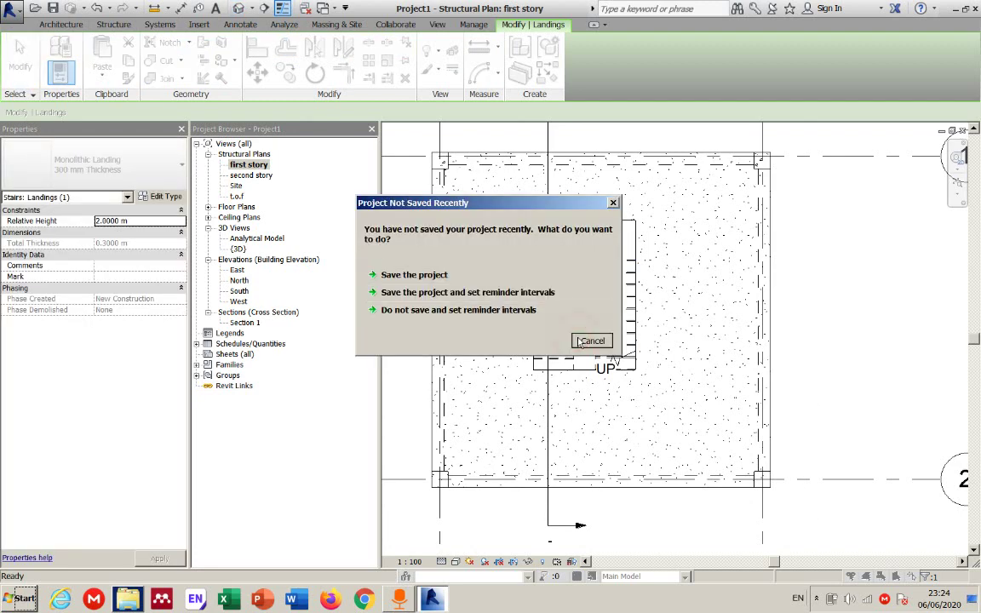
left_click(591, 341)
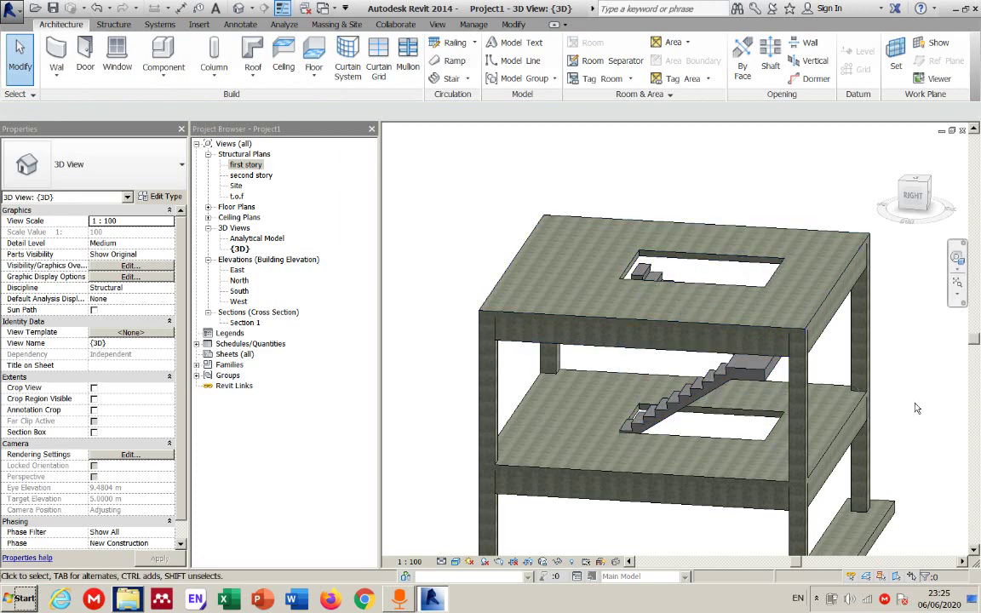
Pan the 3D view to frame the building and highlight the shaft opening around the stair
middle_click_drag(838, 400, 866, 311)
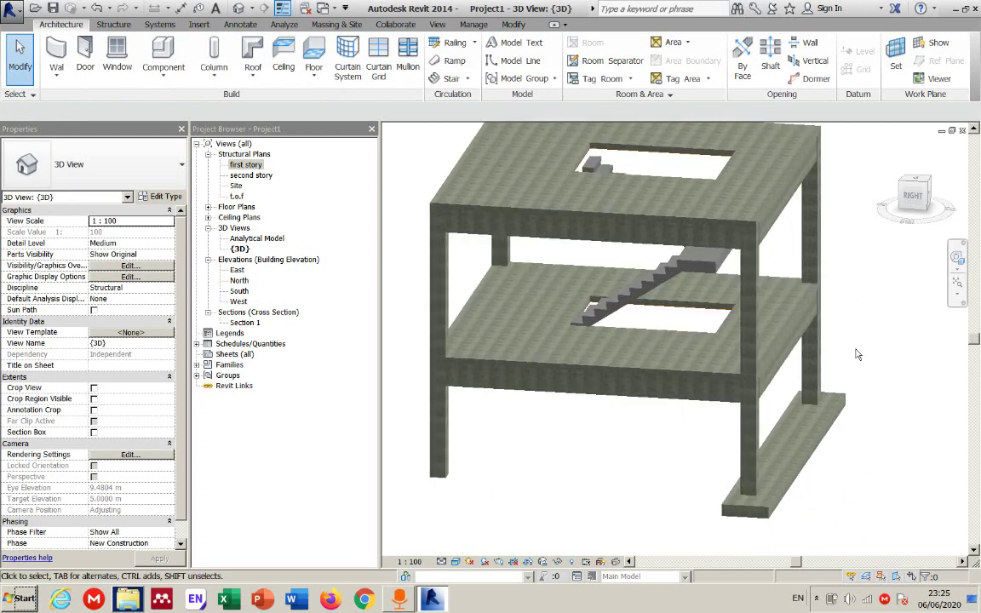
middle_click_drag(544, 466, 613, 489)
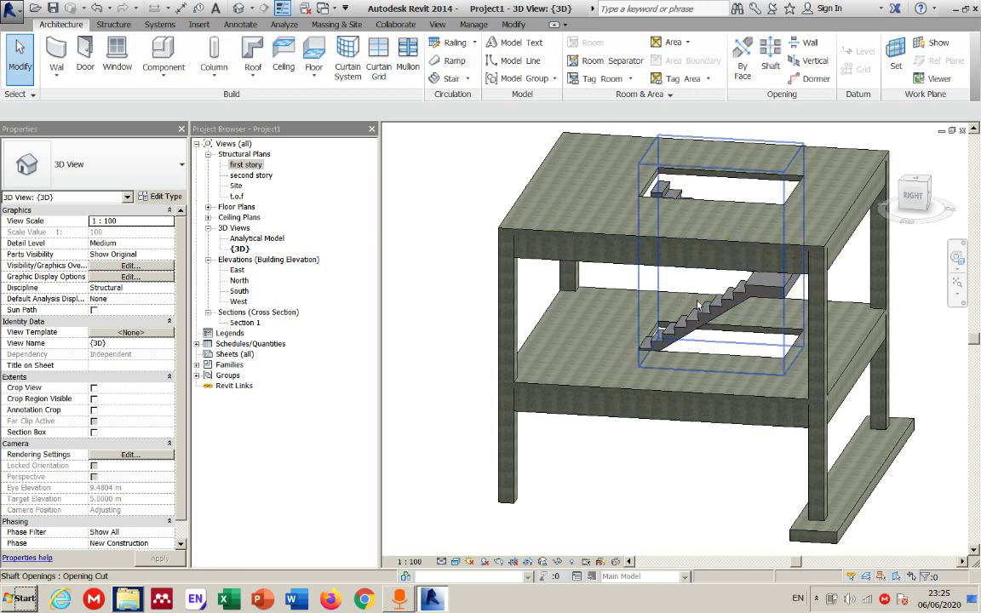
key("Tab")
left_click(390, 209)
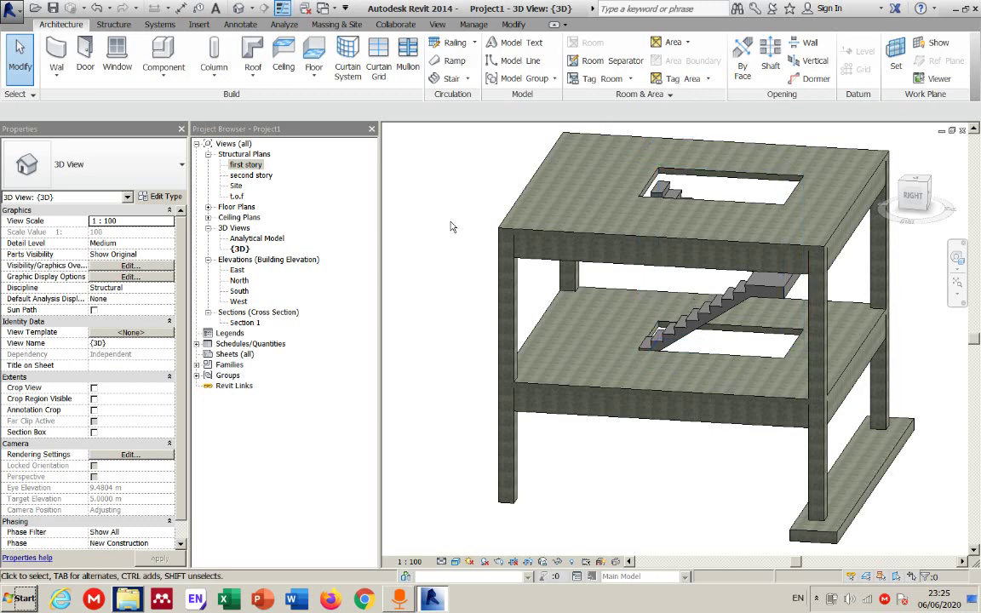
middle_click_drag(452, 227, 442, 255)
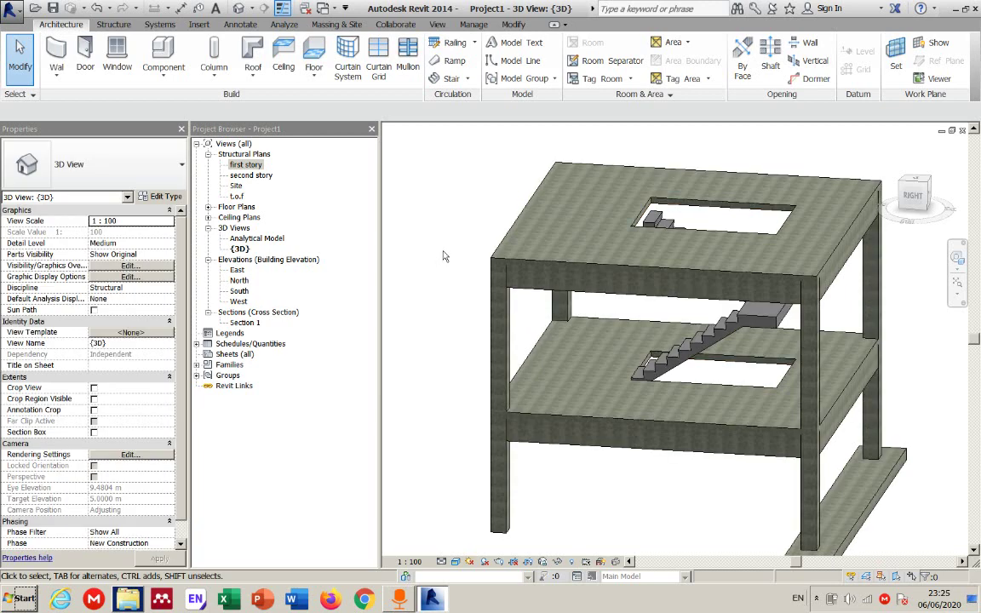